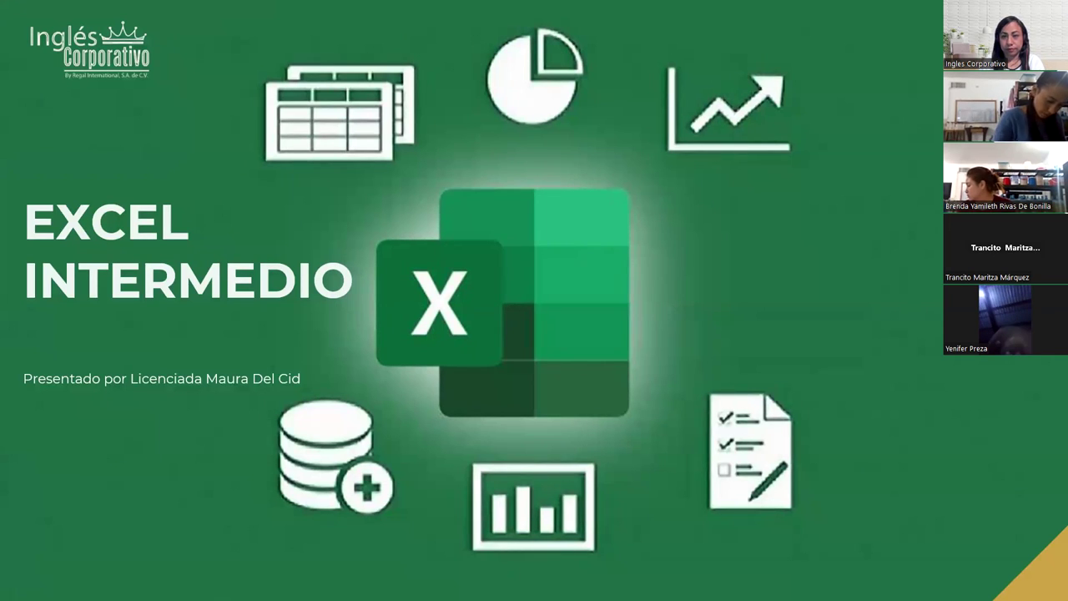
Step: Advance the slideshow past the Excel Intermedio title and agenda to the OBJETIVO slide
key(Right)
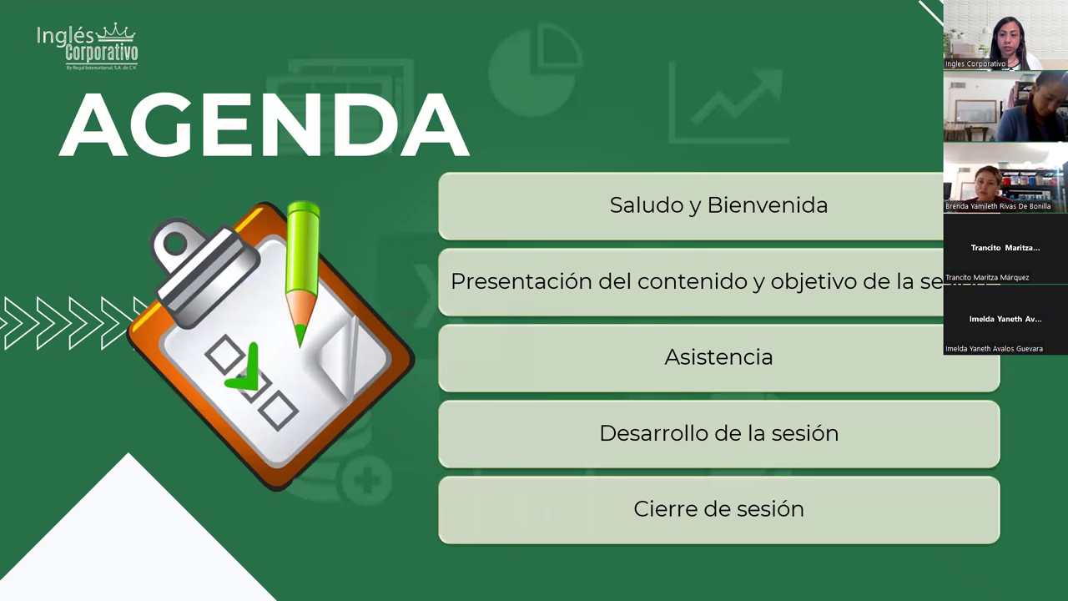
key(Right)
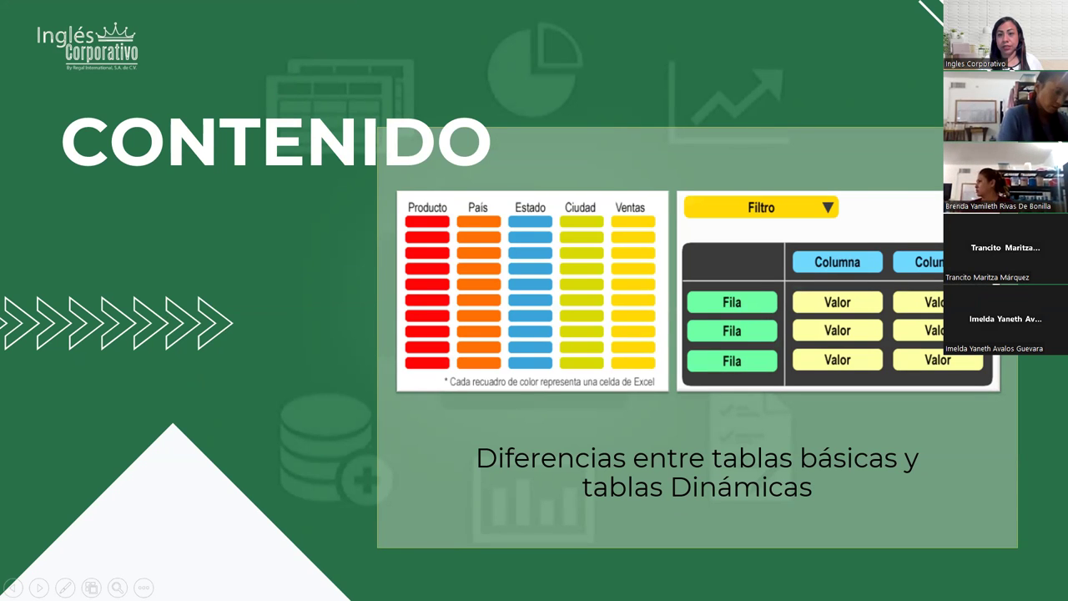
key(Right)
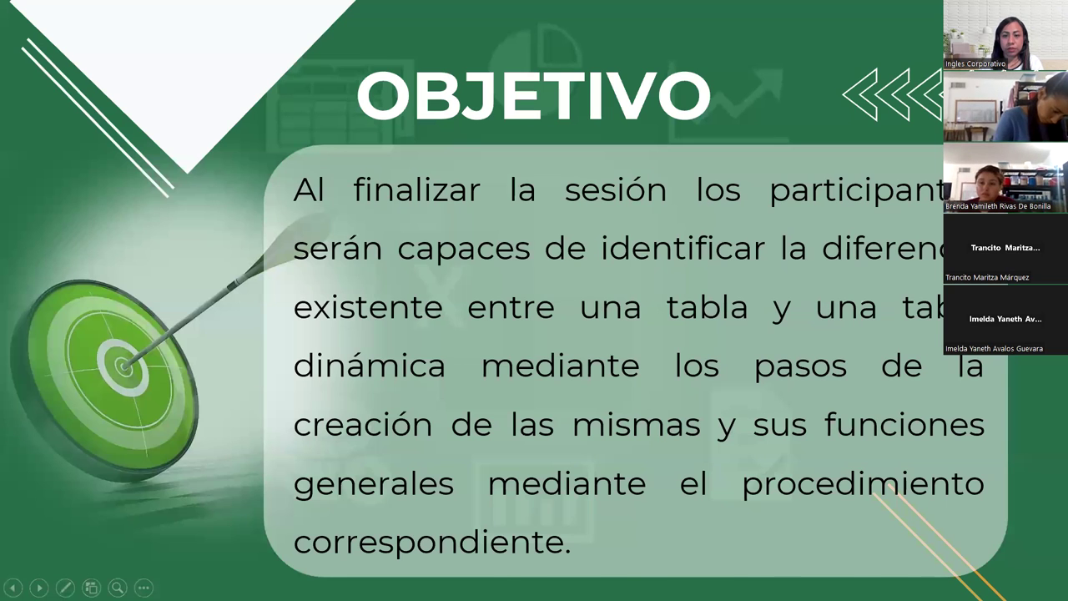
Step: Advance through TABLAS EN EXCEL to the OPERACIONES CON TABLAS slide
key(Right)
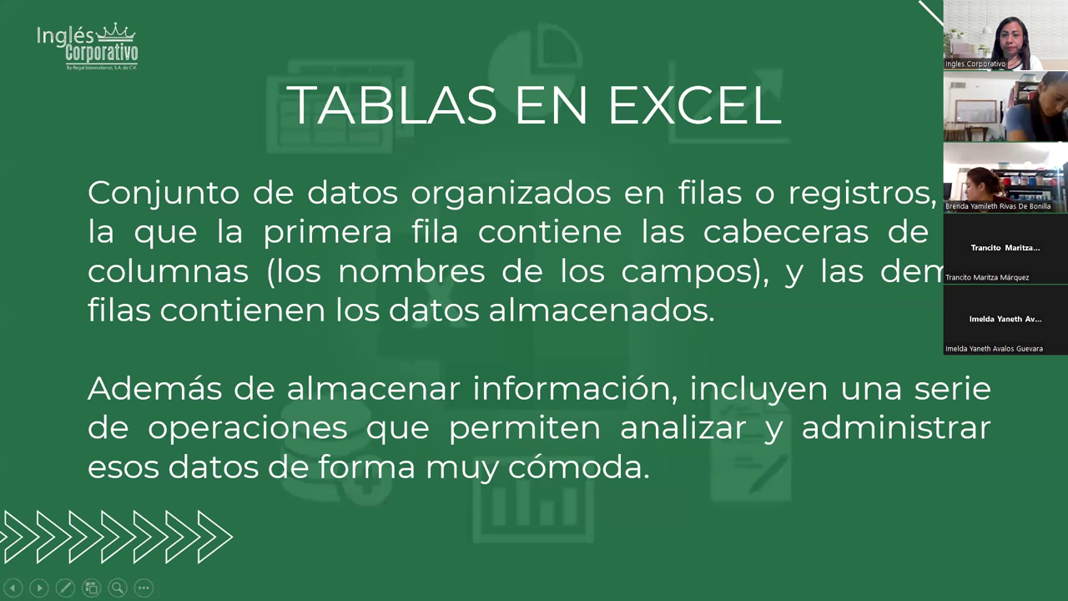
key(Right)
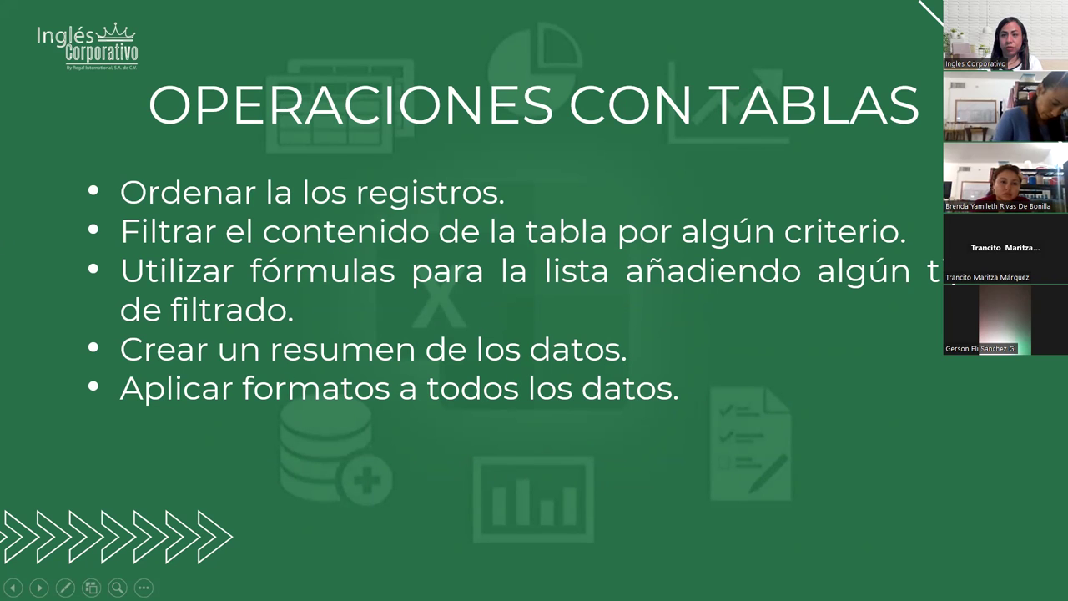
Step: Advance through the table-creation steps to the DESARROLLO slide, then switch to Excel
key(Right)
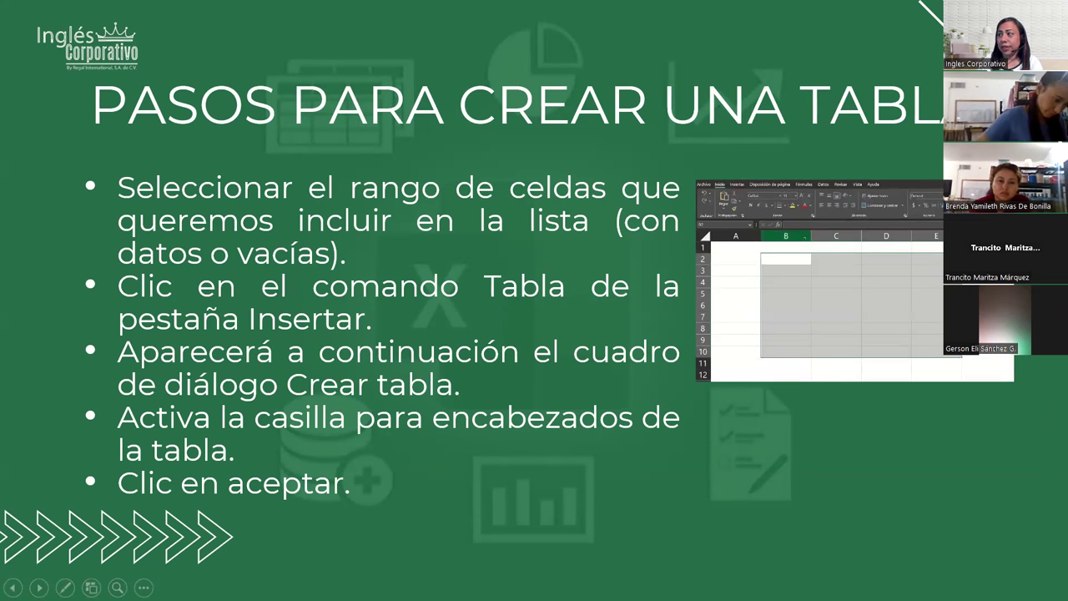
mouse_move(863, 358)
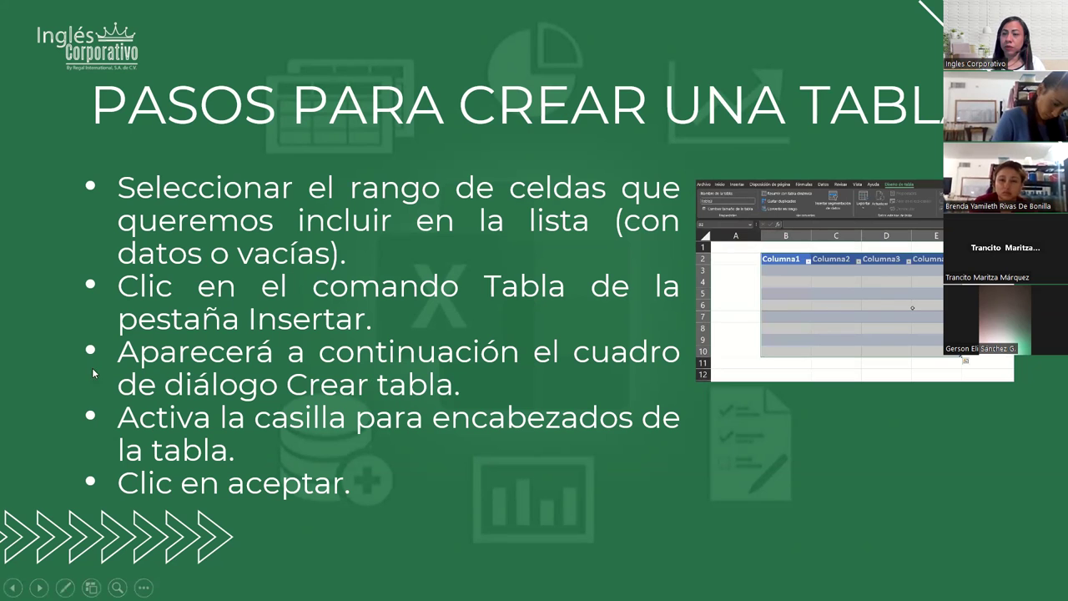
key(Right)
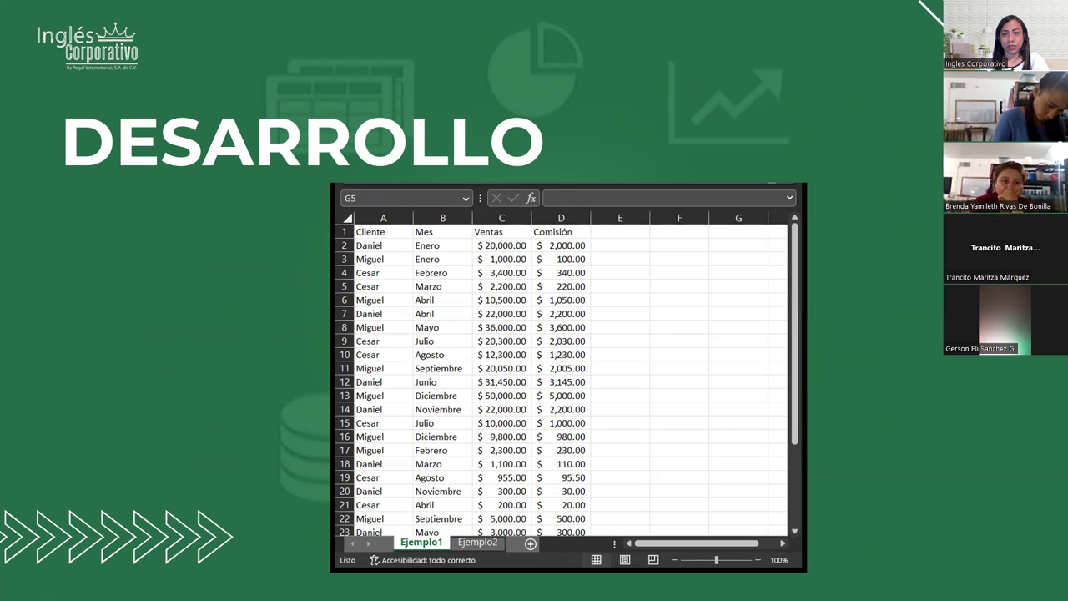
key(alt+Tab)
Step: Maximize the Excel window to show the Ejemplo1 sales and commission sheet
double_click(654, 56)
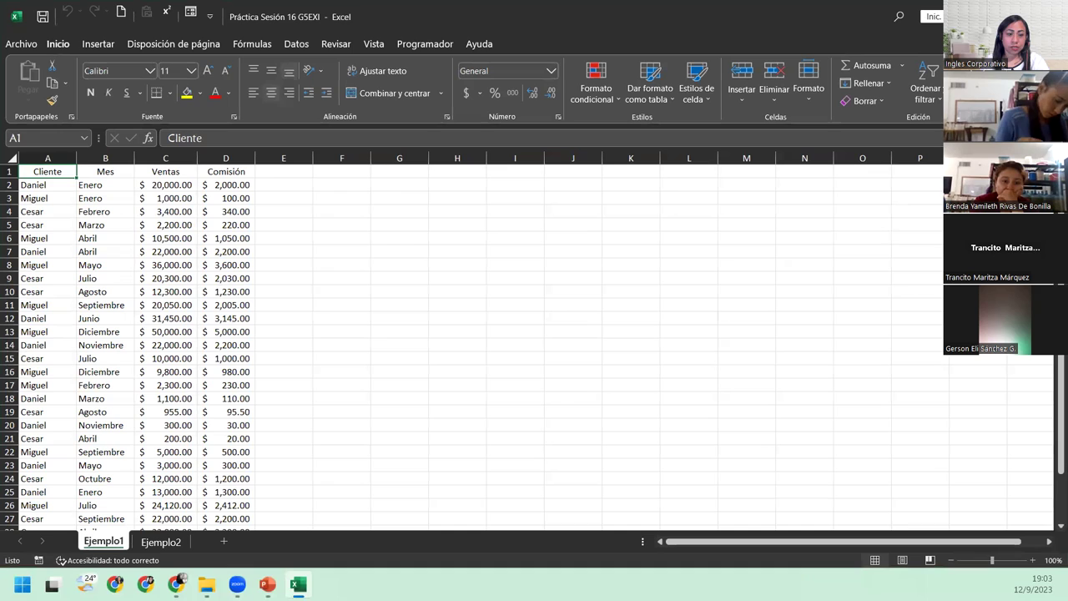
key(alt+Tab)
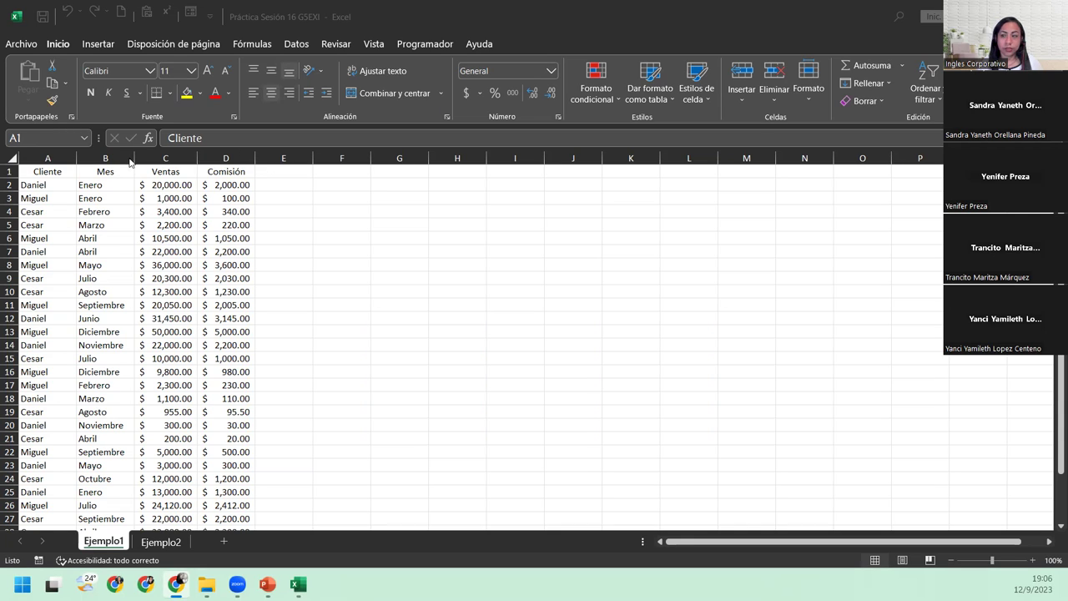
click(109, 213)
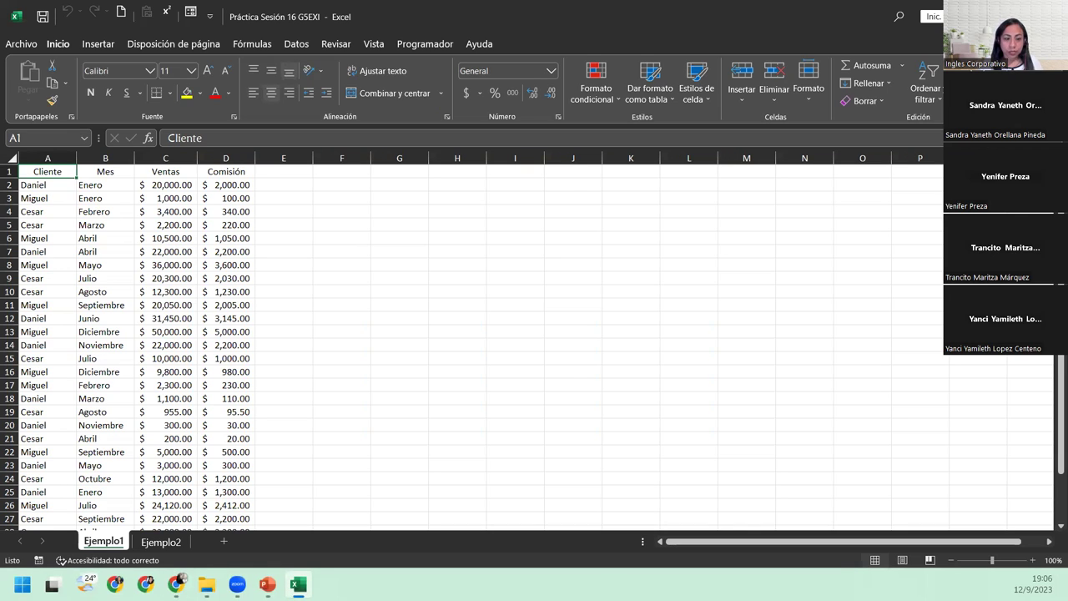
key(alt+Tab)
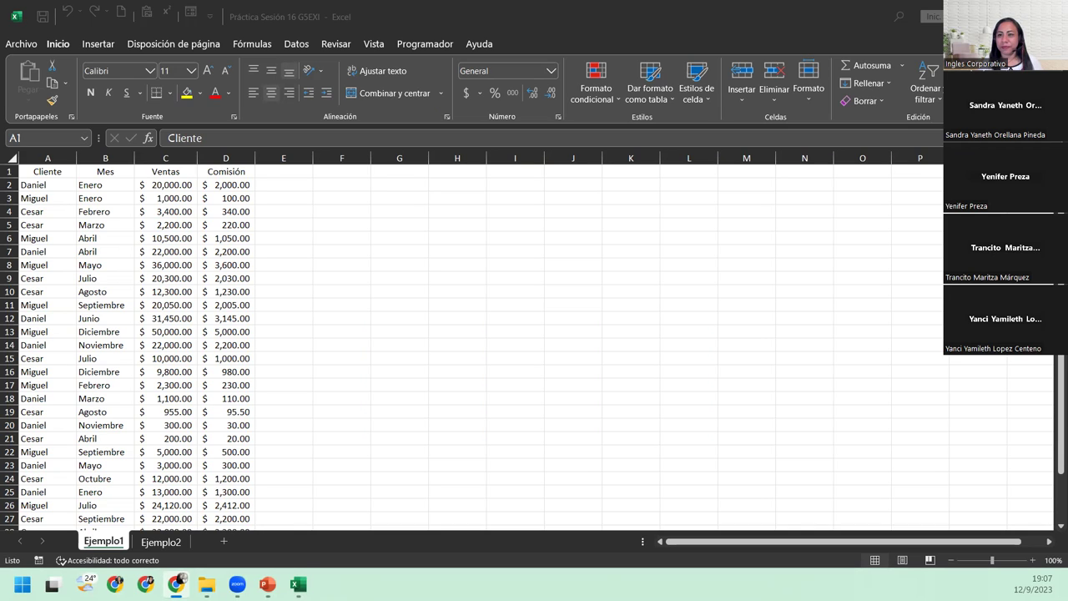
Step: Refocus the Excel workbook window, then bring up the system app launcher
click(298, 584)
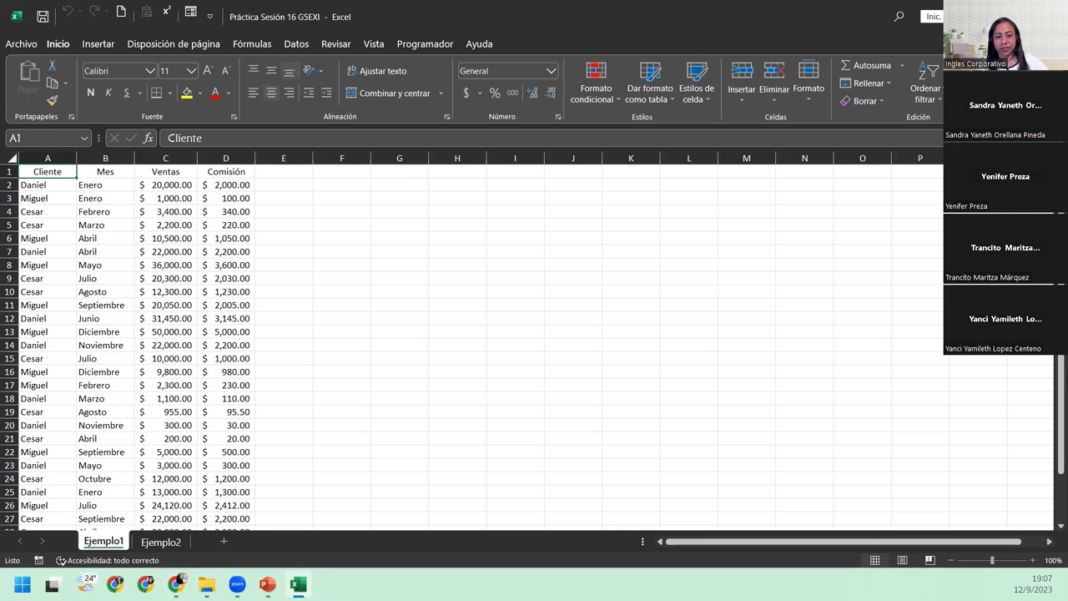
key(super)
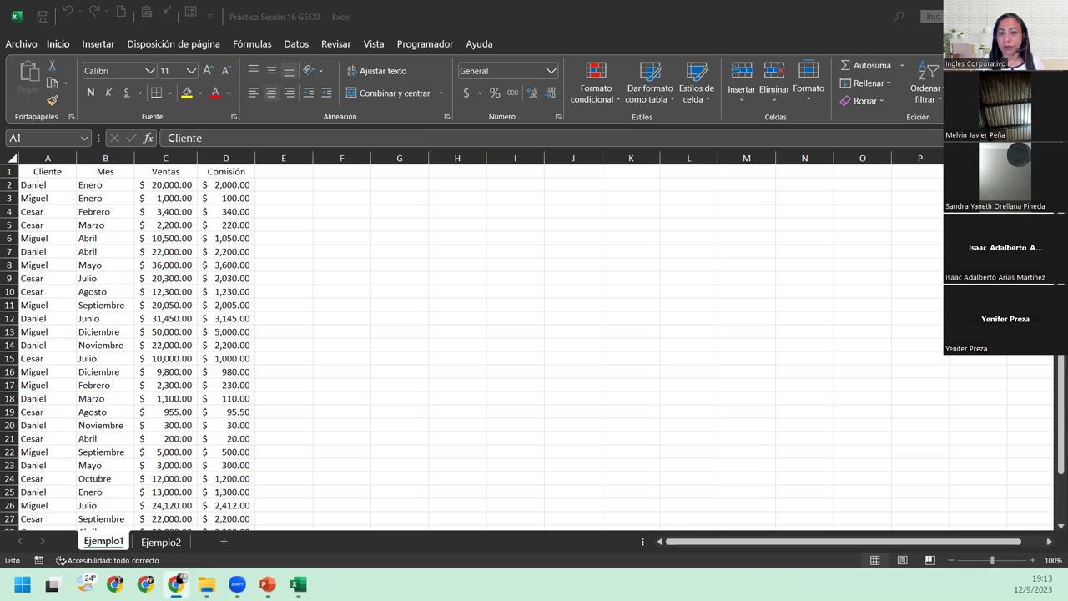
click(48, 184)
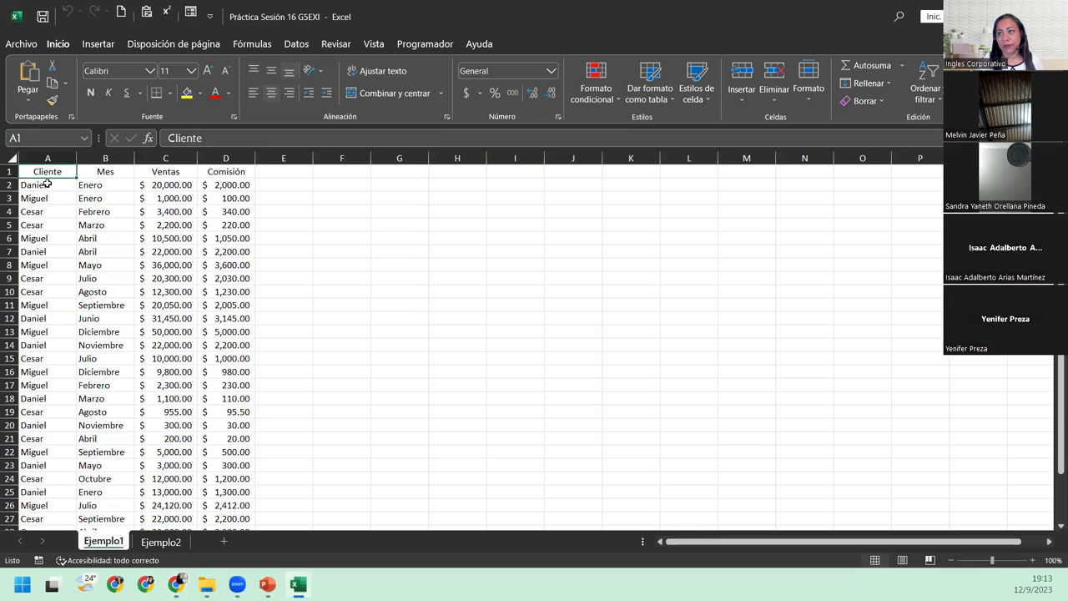
click(229, 185)
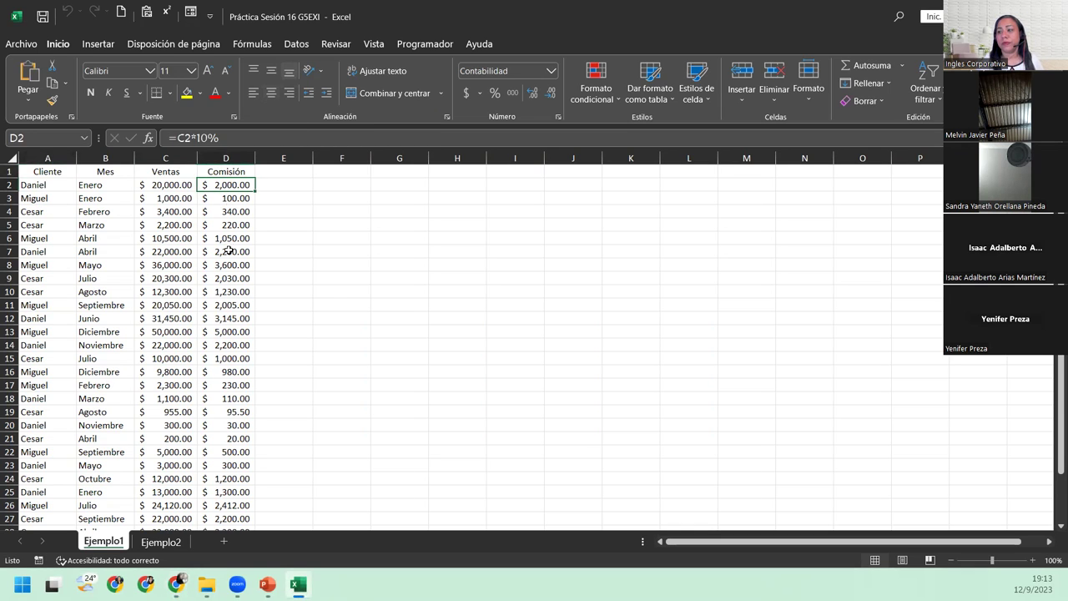
click(157, 544)
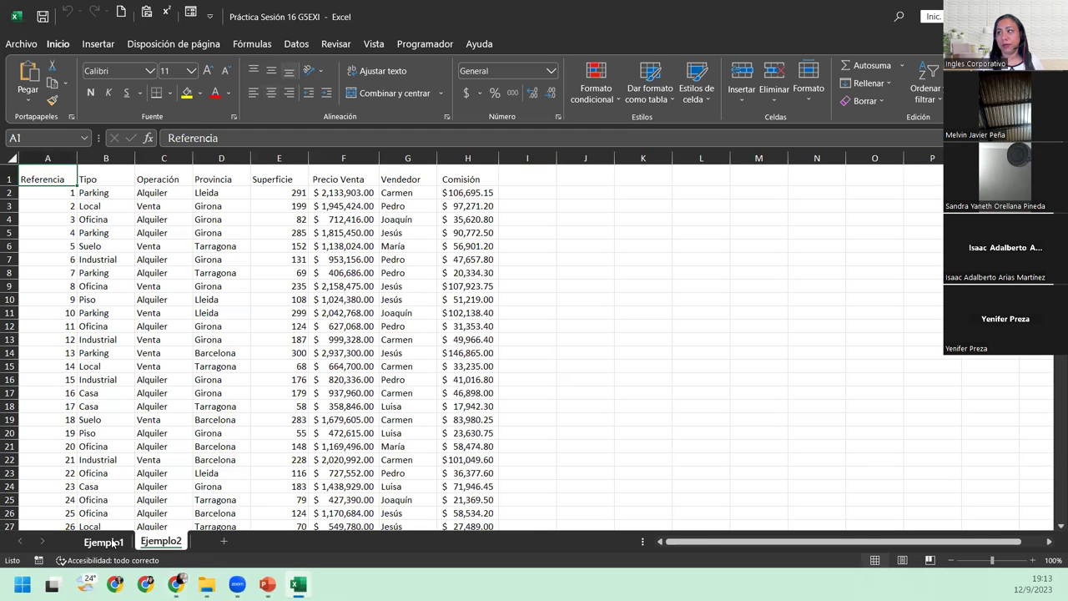
click(112, 543)
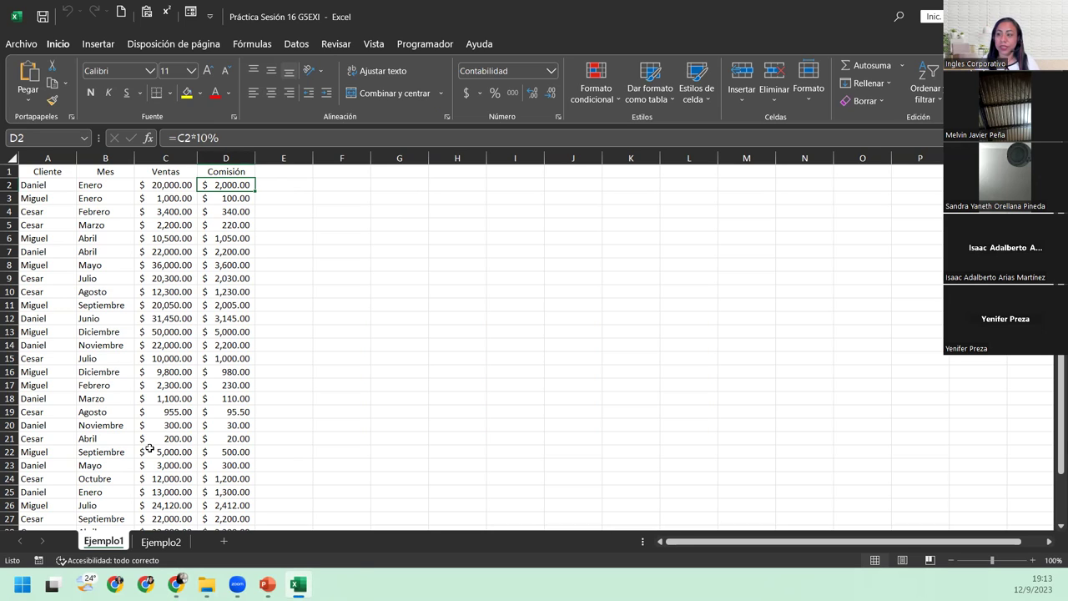
click(42, 170)
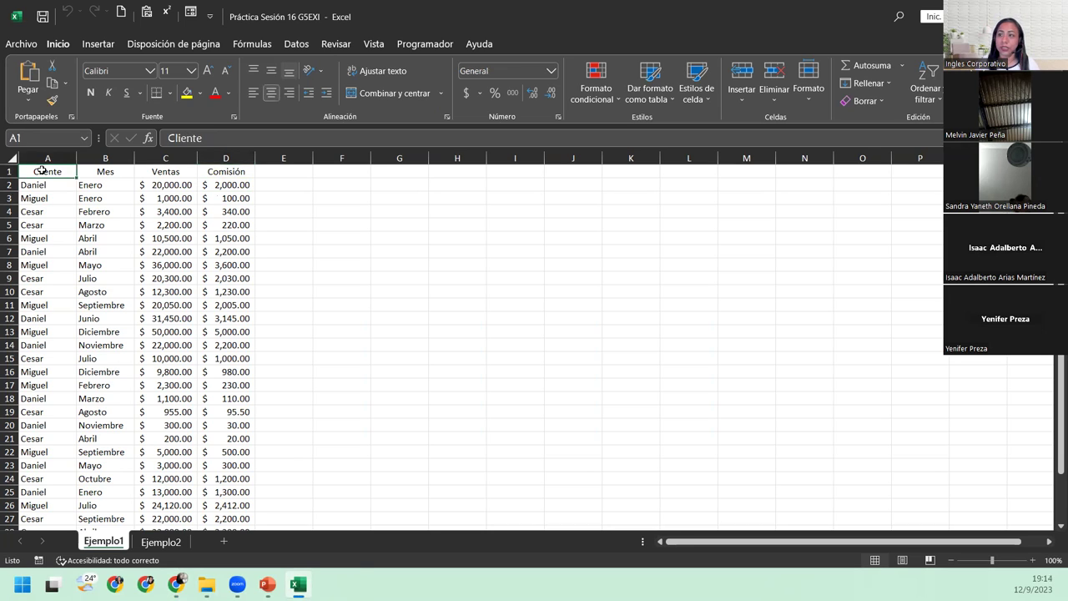
scroll(41, 219, down, 5)
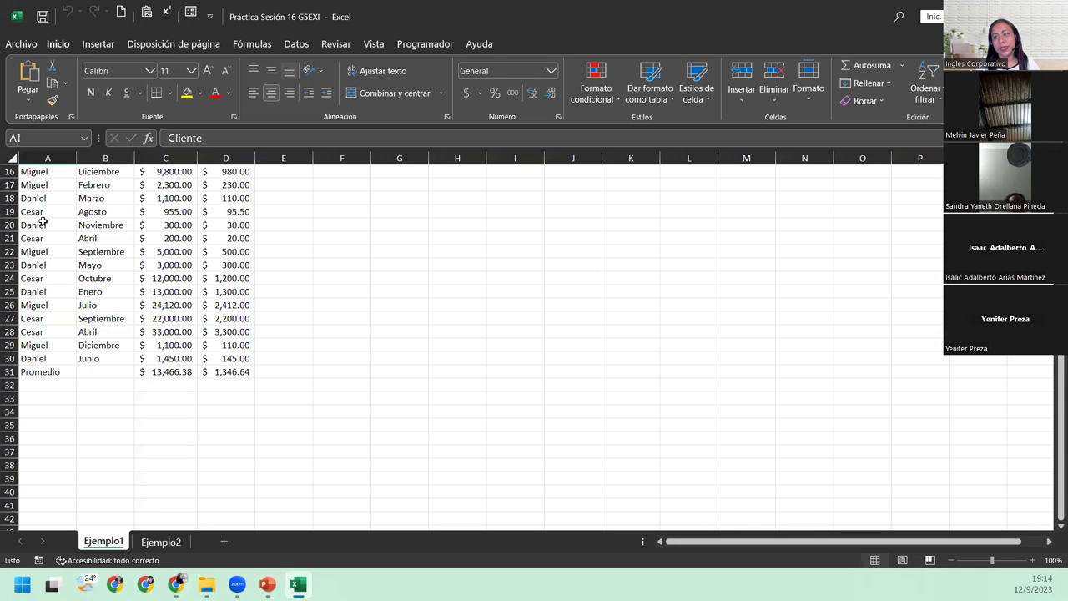
scroll(73, 379, up, 5)
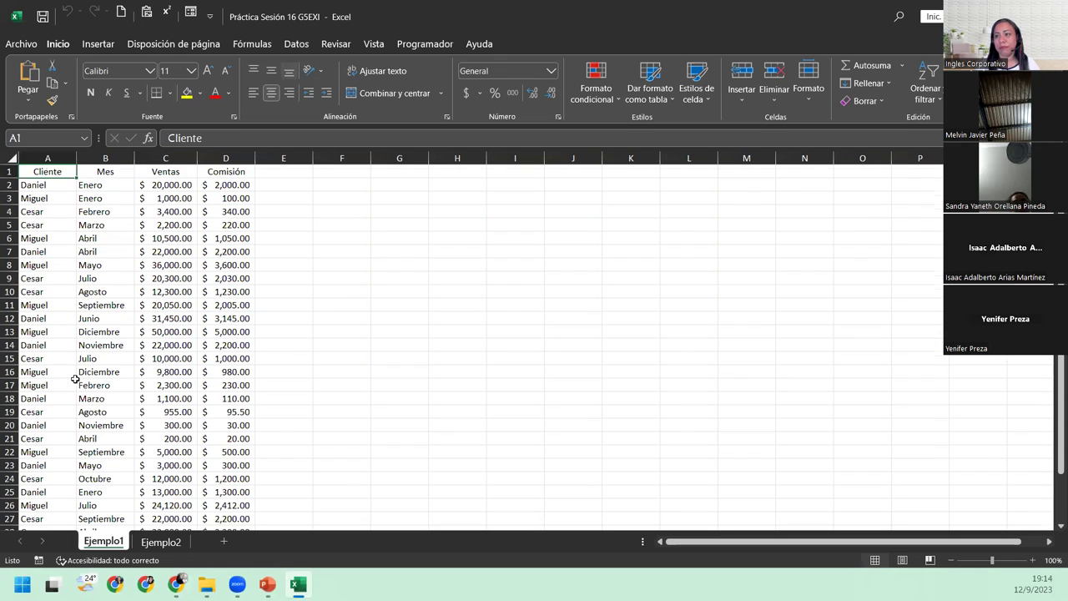
scroll(75, 380, down, 6)
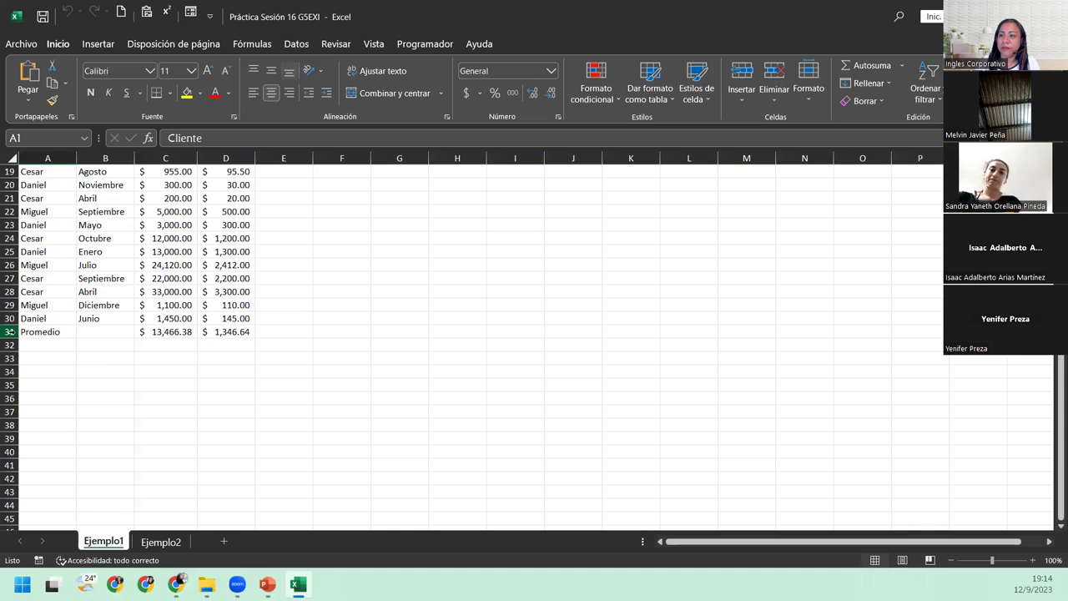
Step: Delete the Promedio averages row and select the data range A1:D30
click(10, 331)
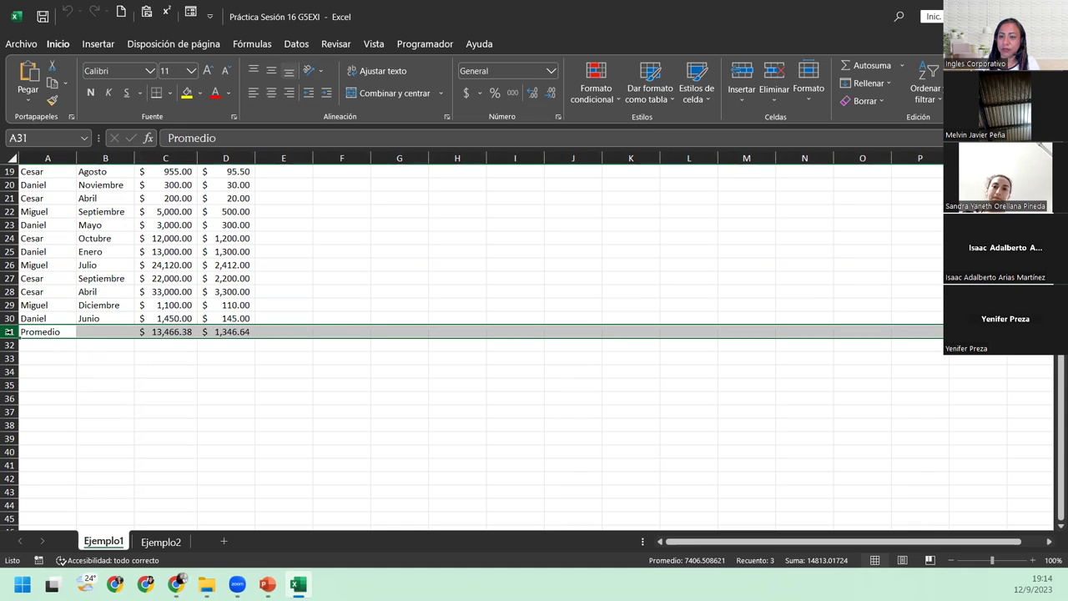
right_click(10, 331)
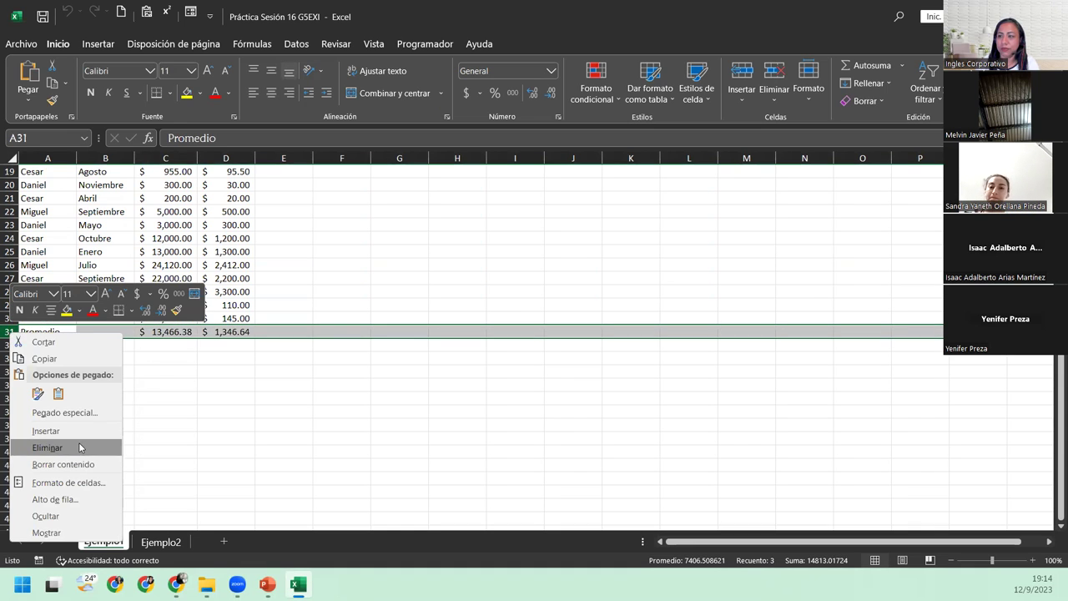
click(81, 448)
scroll(58, 329, up, 6)
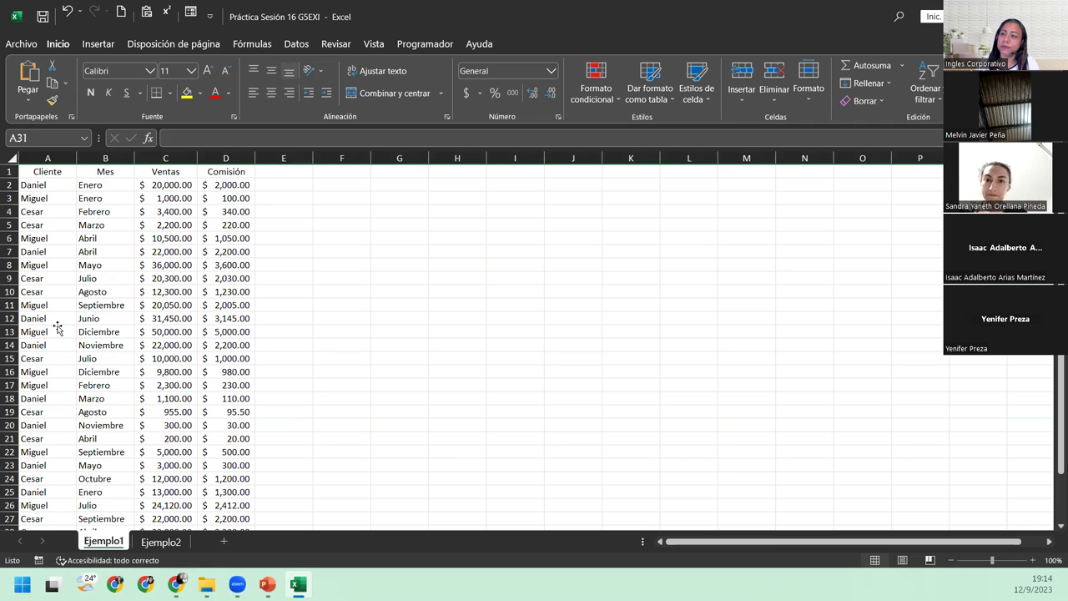
click(41, 172)
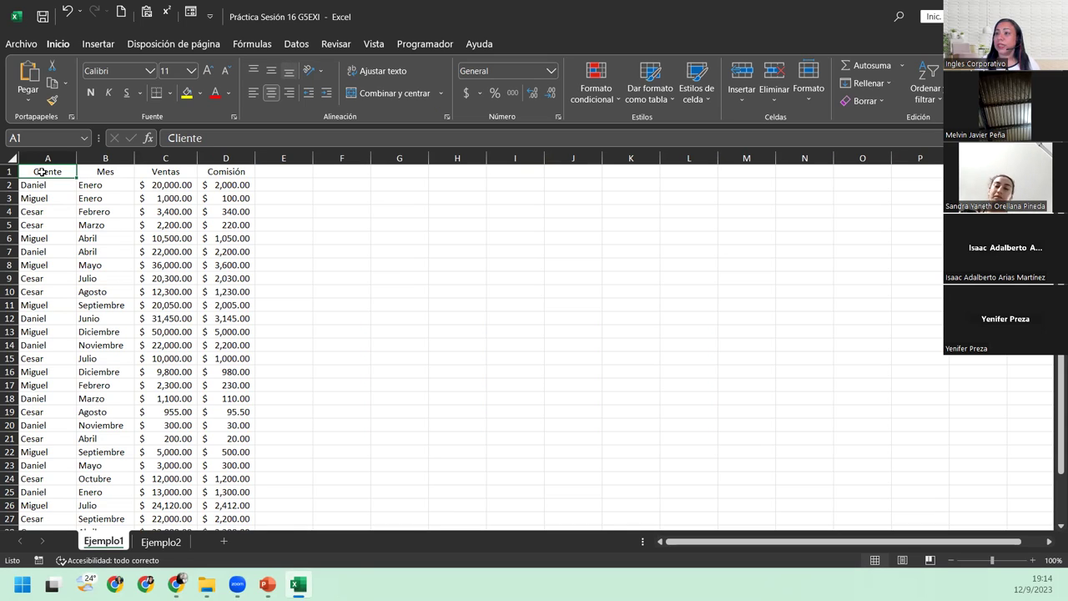
key(ctrl+shift+End)
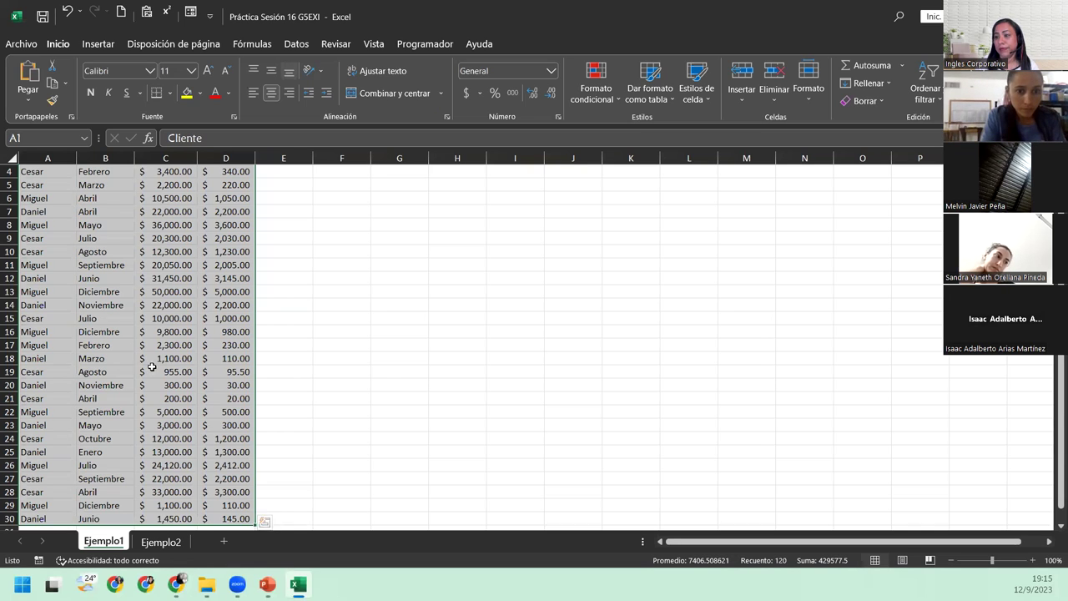
Step: Delete the leftover row 31 and return to the Cliente header in A1
scroll(148, 367, down, 4)
click(12, 372)
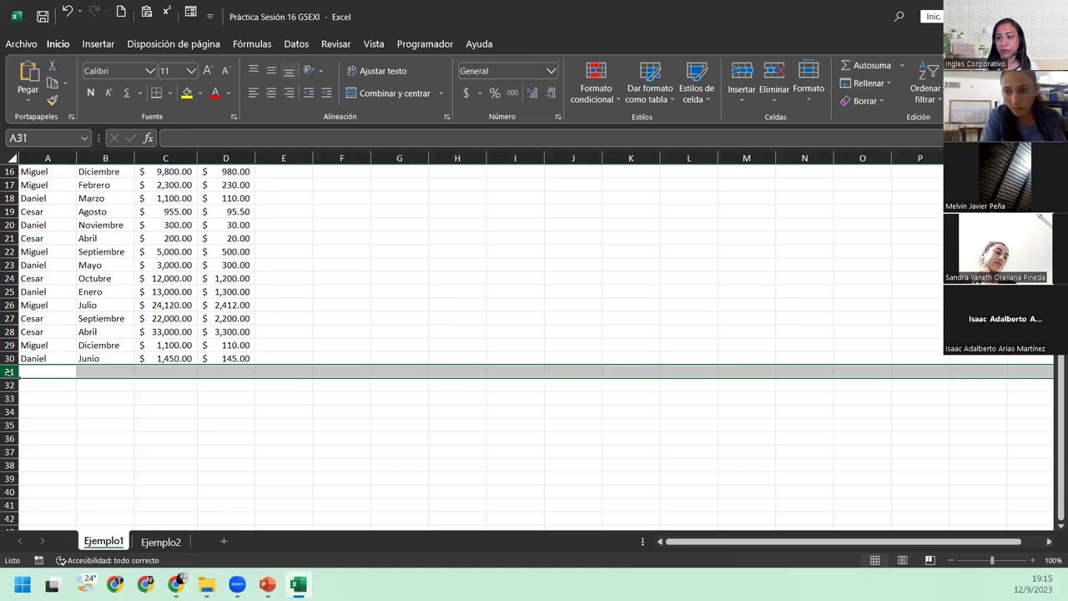
right_click(8, 376)
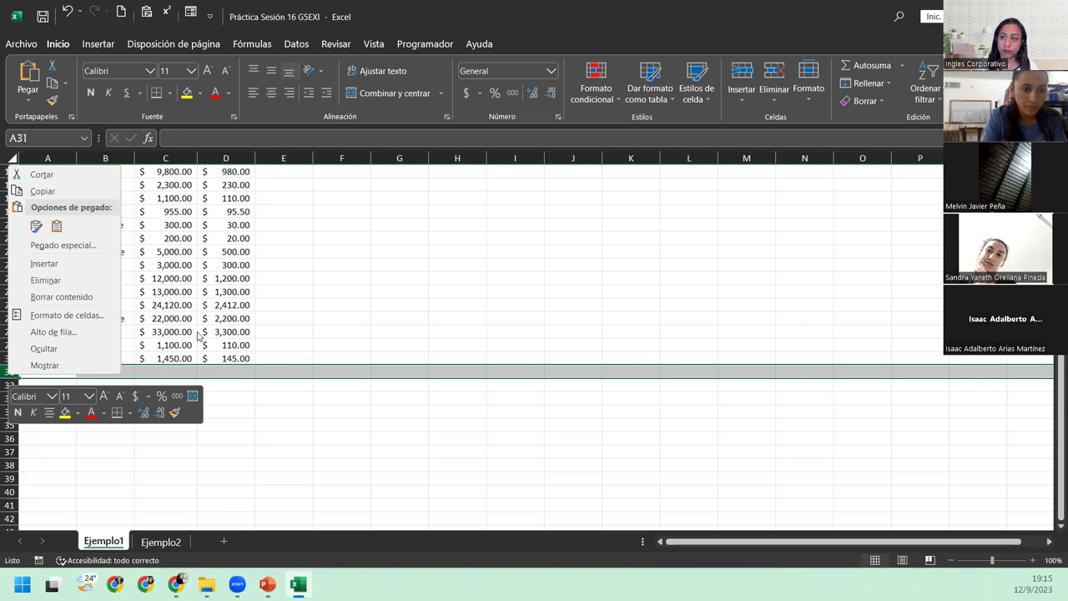
click(62, 281)
scroll(201, 333, up, 5)
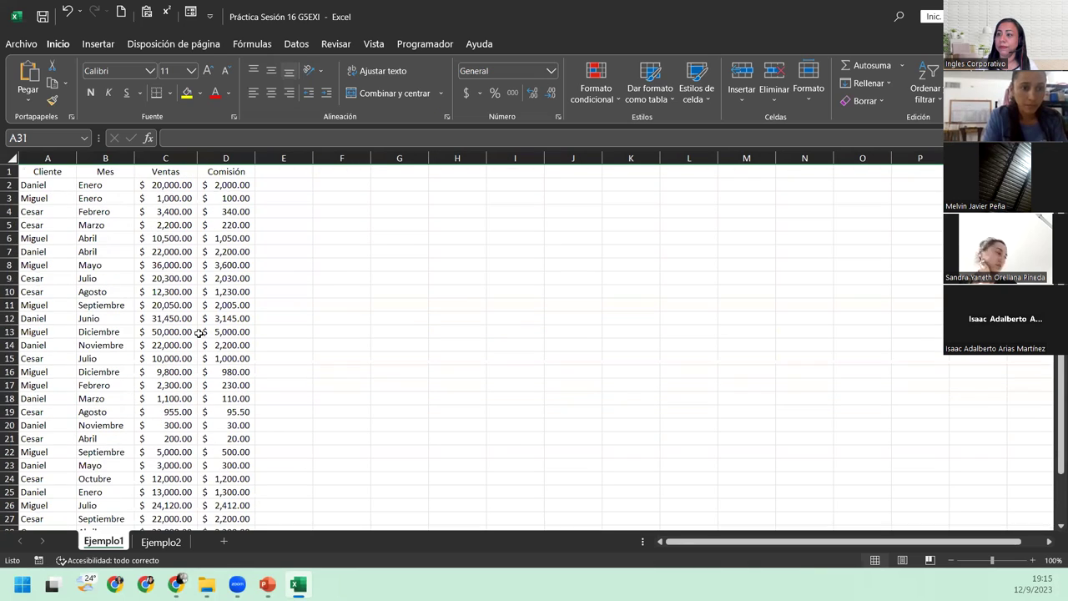
click(47, 173)
Step: Extend the selection from A1 right and down to cover A1:D30
key(ctrl+shift+Right)
key(ctrl+shift+Down)
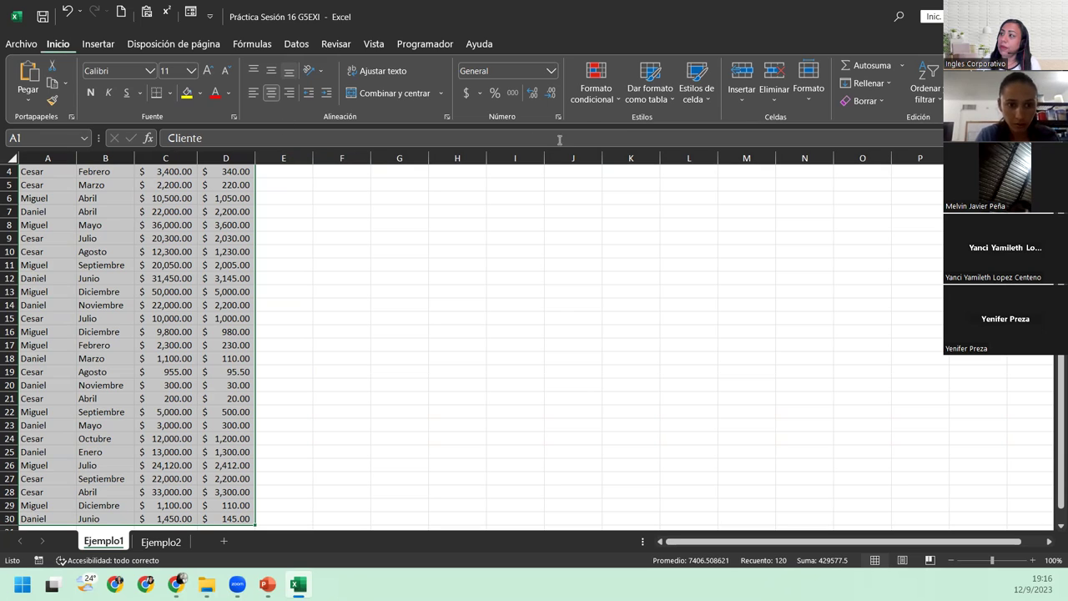
Step: Format the range as a table using the gold Estilo de tabla claro 12
click(654, 99)
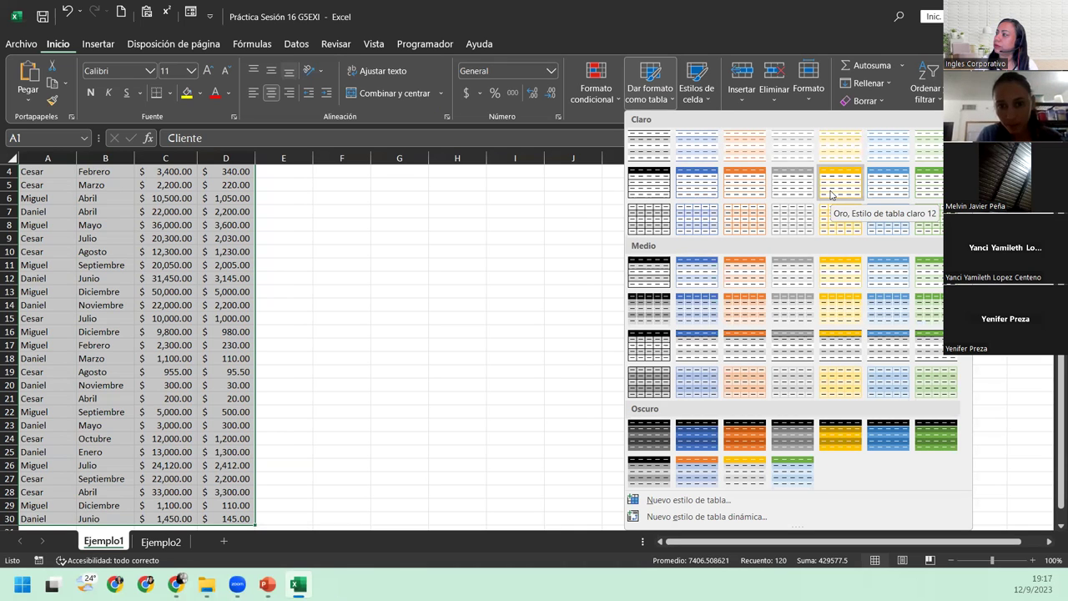
click(830, 194)
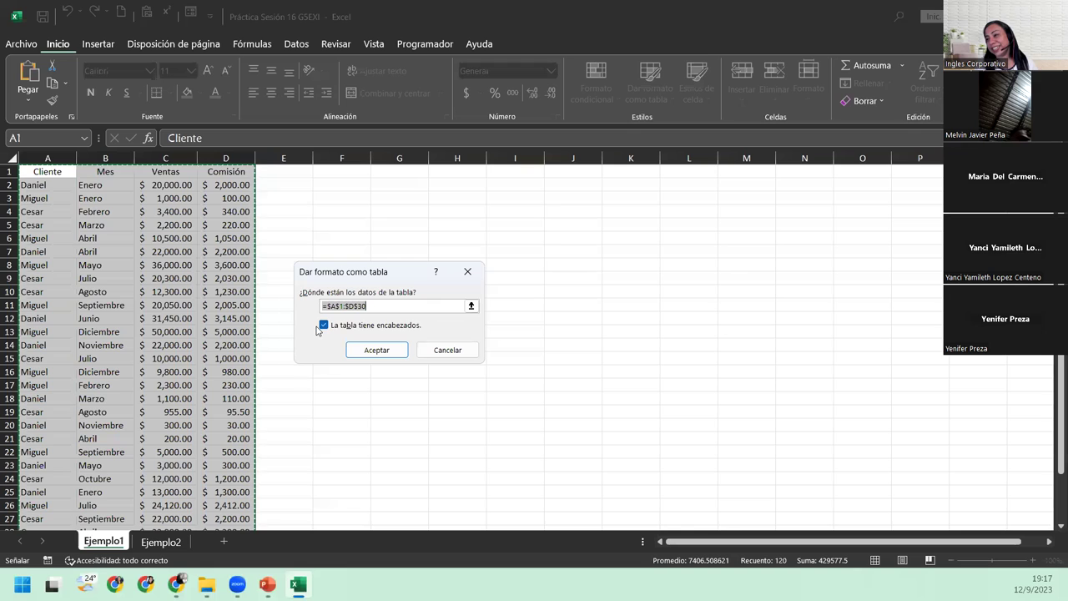
Step: Confirm A1:D30 as a table with headers and turn off the header filter buttons
click(378, 350)
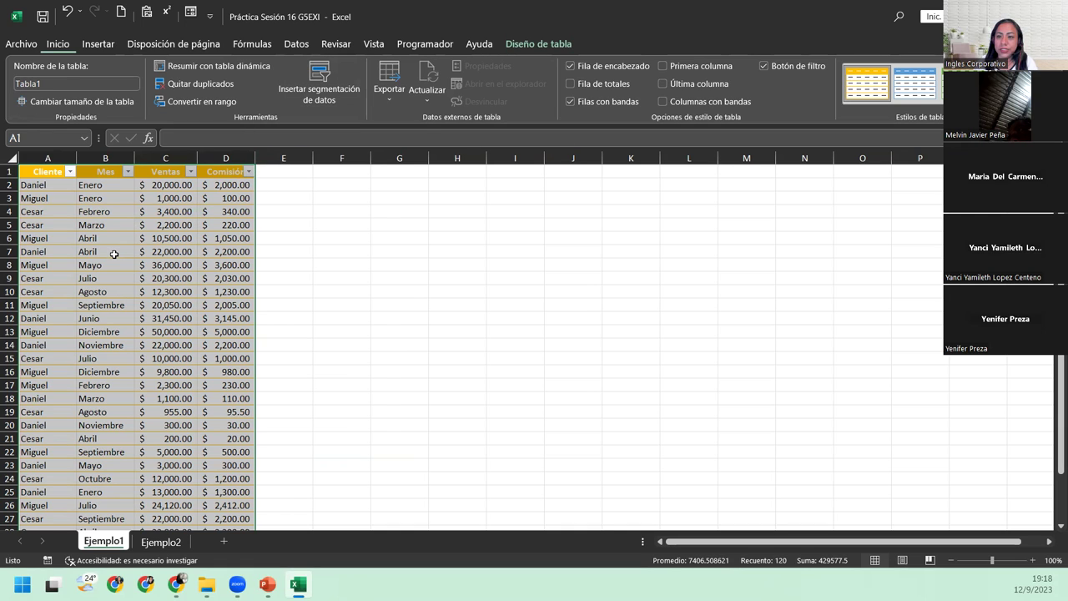
click(523, 48)
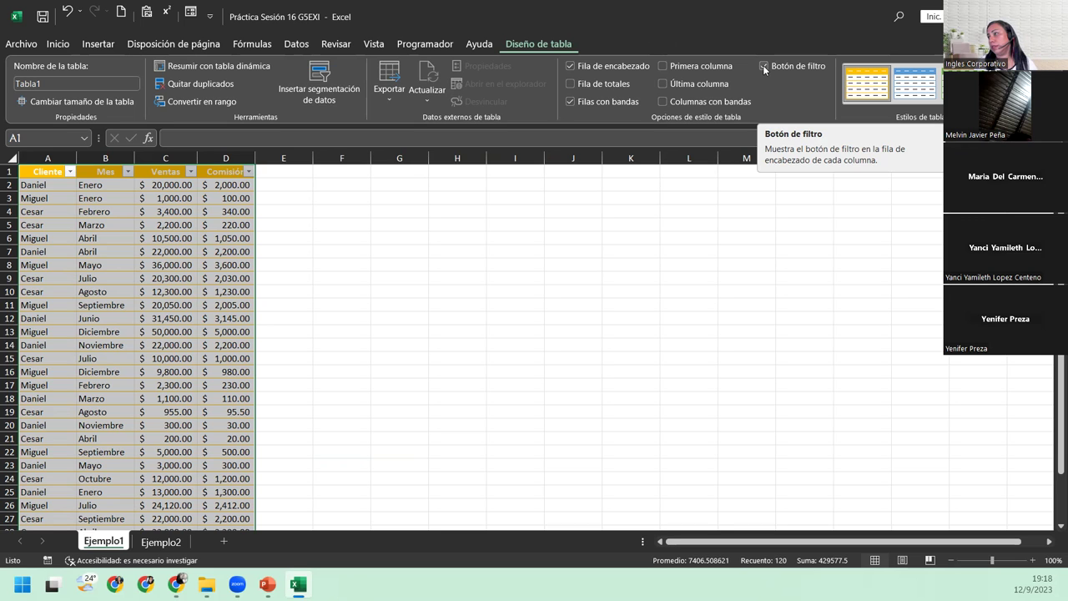
click(764, 67)
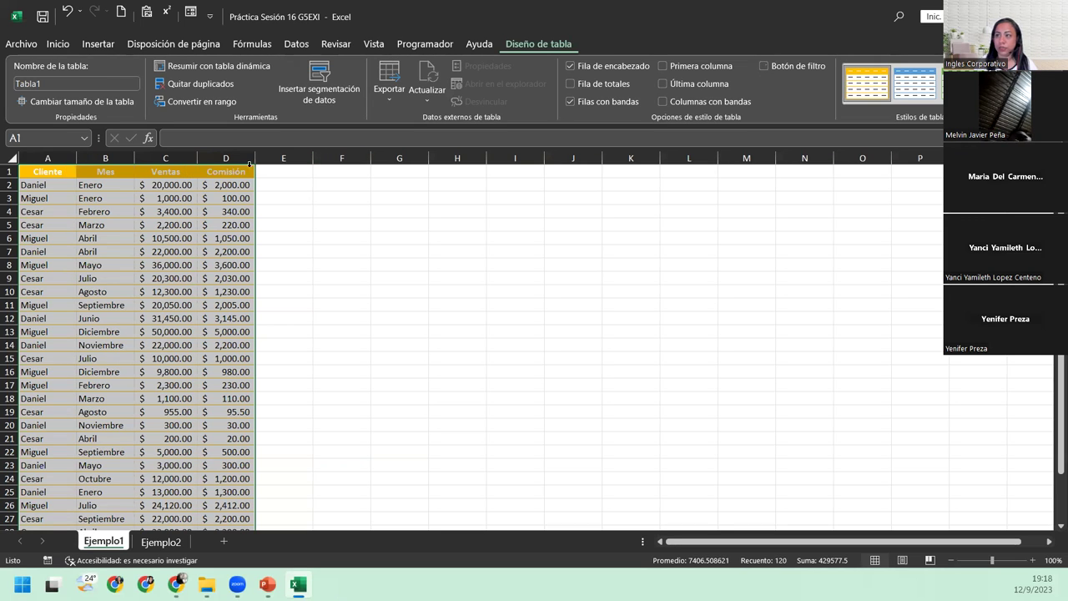
Step: Deselect the table, then check the Cliente header and the commission formula in D2
click(242, 169)
click(159, 174)
click(126, 174)
click(54, 172)
click(218, 185)
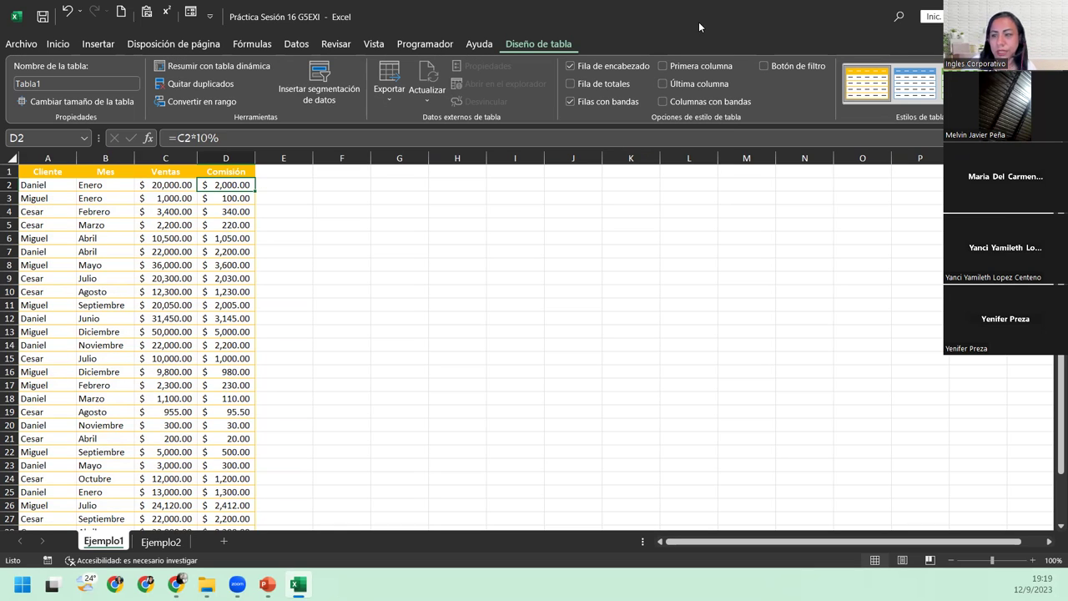
click(126, 261)
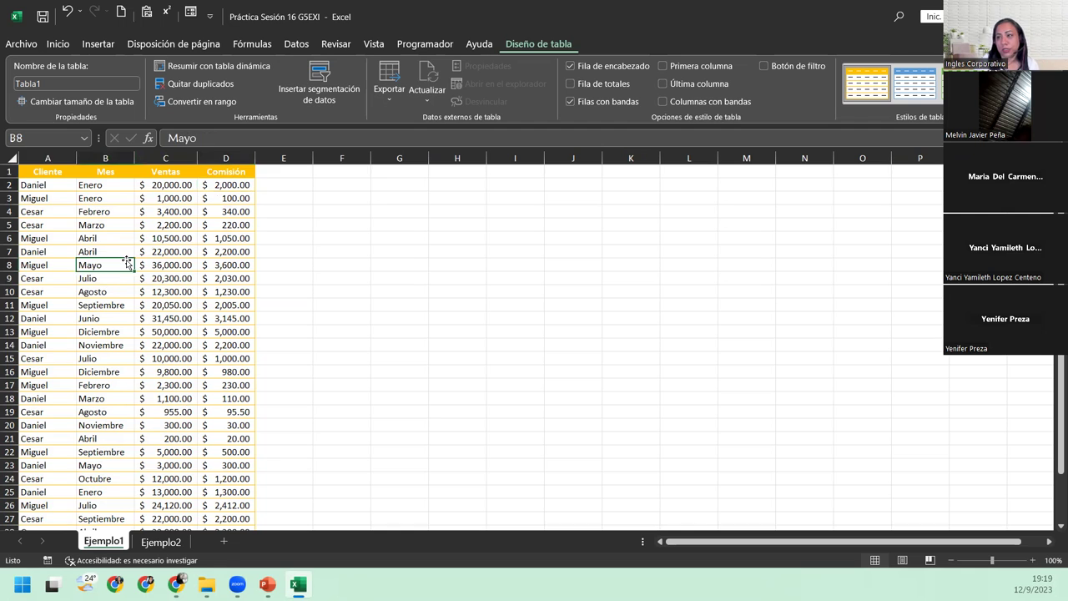
scroll(126, 261, down, 2)
scroll(126, 260, down, 1)
scroll(126, 262, down, 1)
scroll(126, 262, down, 2)
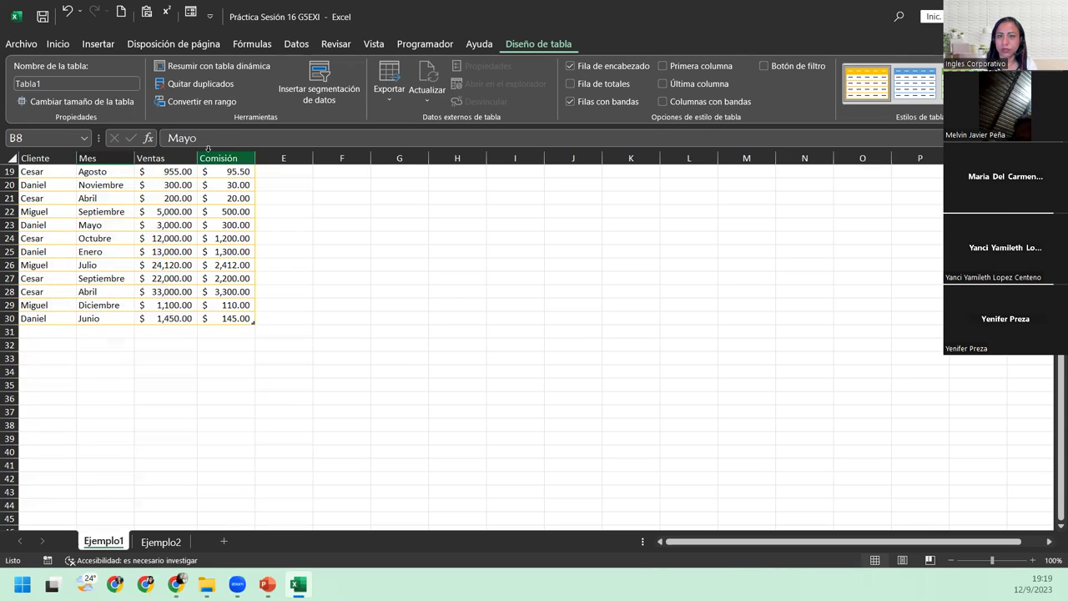
click(79, 212)
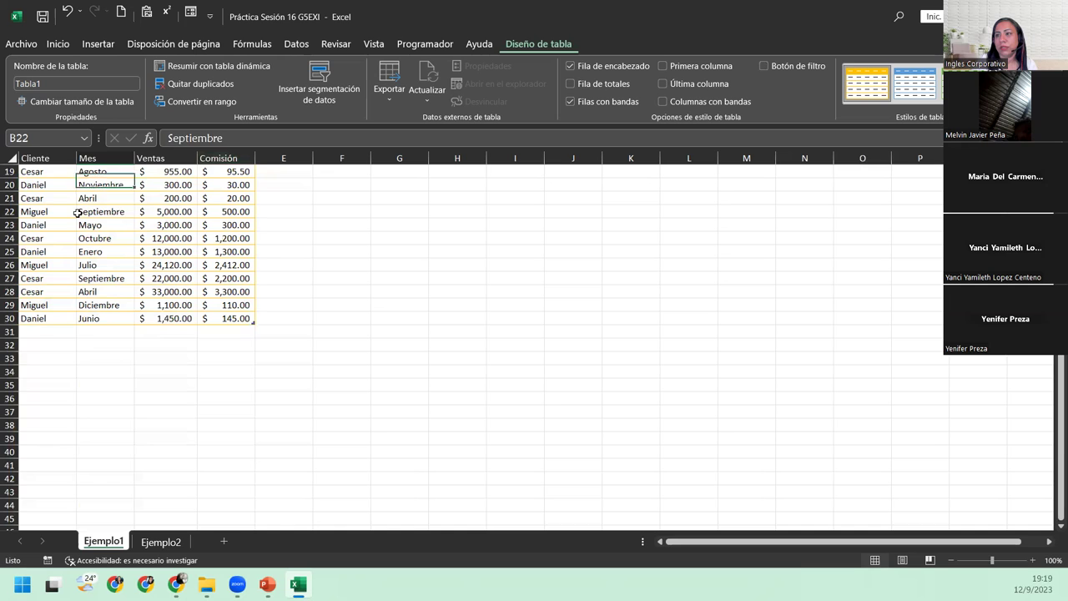
scroll(149, 210, up, 6)
scroll(150, 211, down, 4)
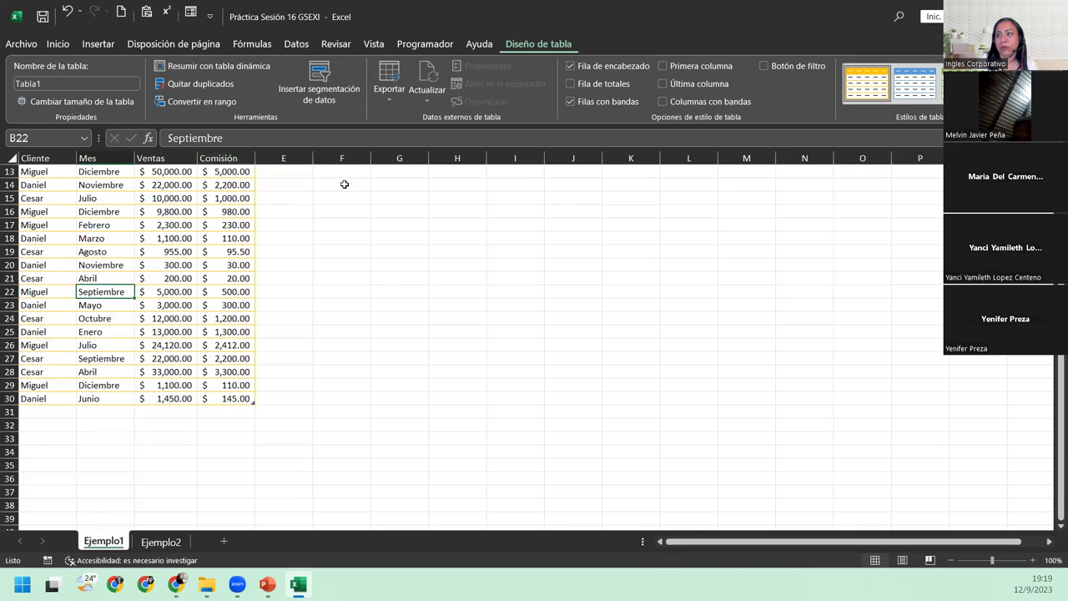
click(369, 281)
scroll(370, 282, down, 1)
scroll(370, 283, up, 4)
scroll(369, 281, up, 1)
scroll(369, 280, down, 8)
scroll(369, 269, down, 2)
scroll(369, 272, up, 10)
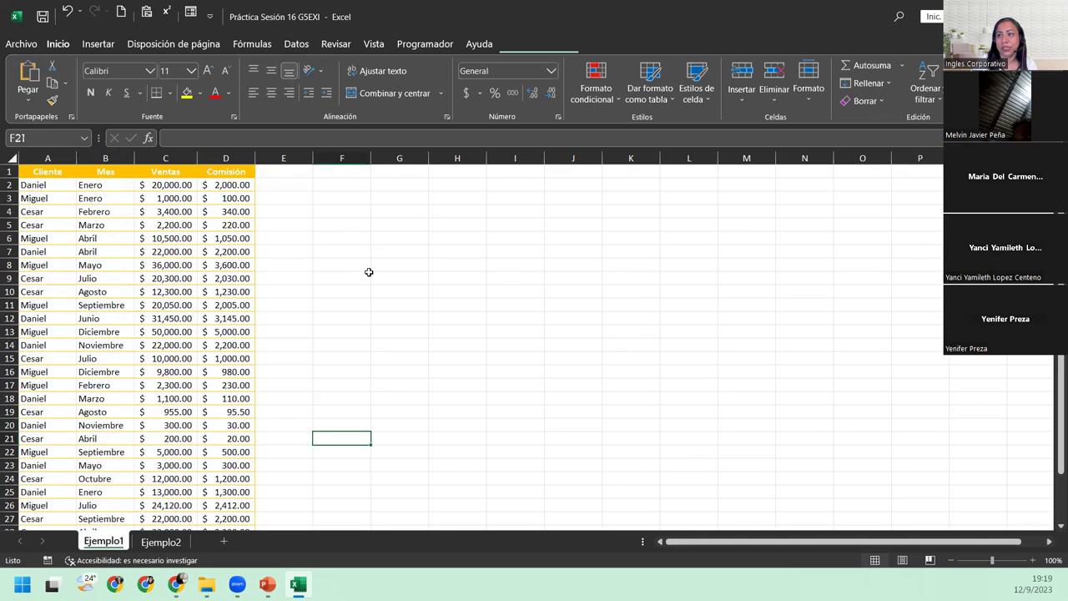
scroll(370, 270, down, 9)
scroll(370, 270, up, 9)
click(134, 251)
scroll(135, 248, down, 5)
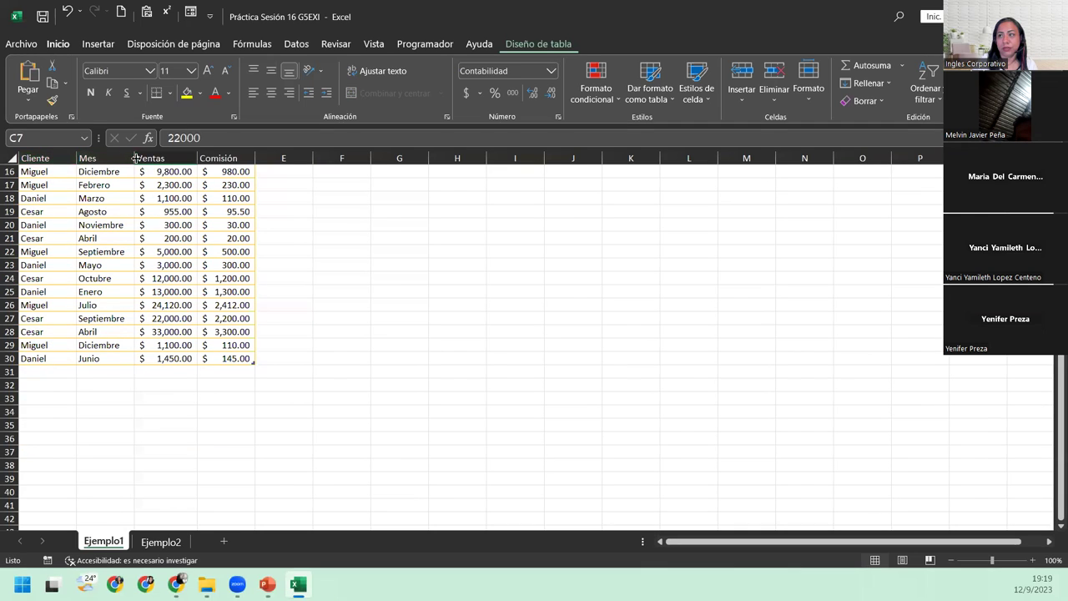
click(206, 251)
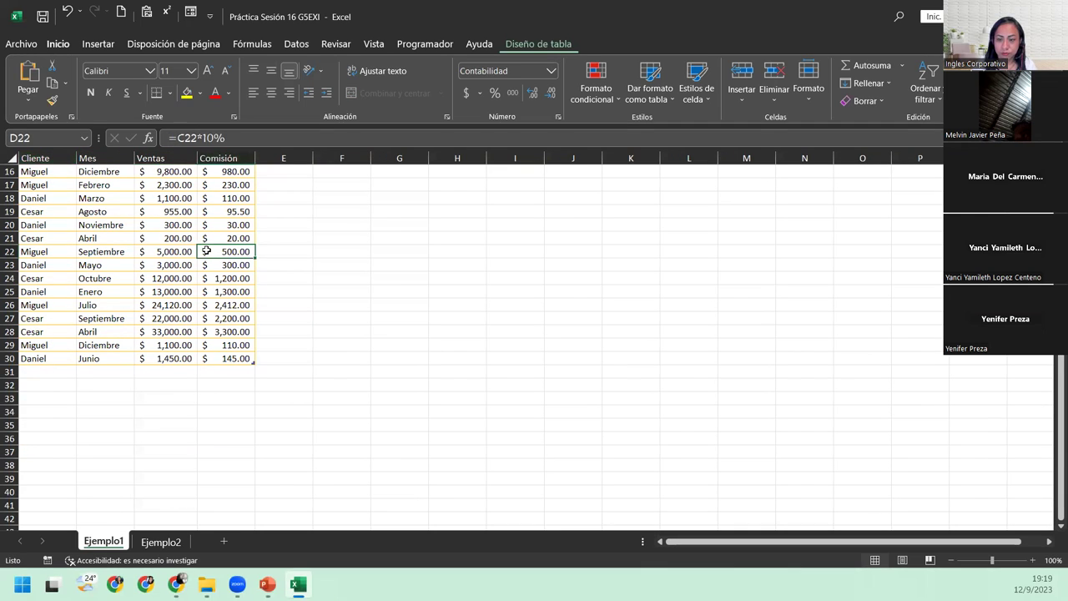
scroll(206, 251, up, 5)
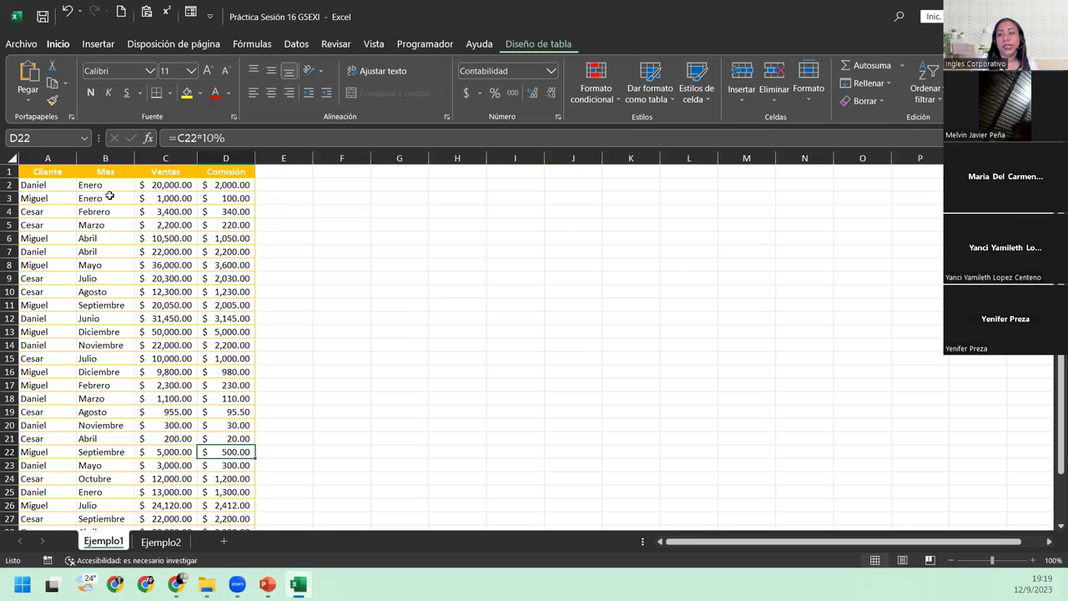
click(49, 173)
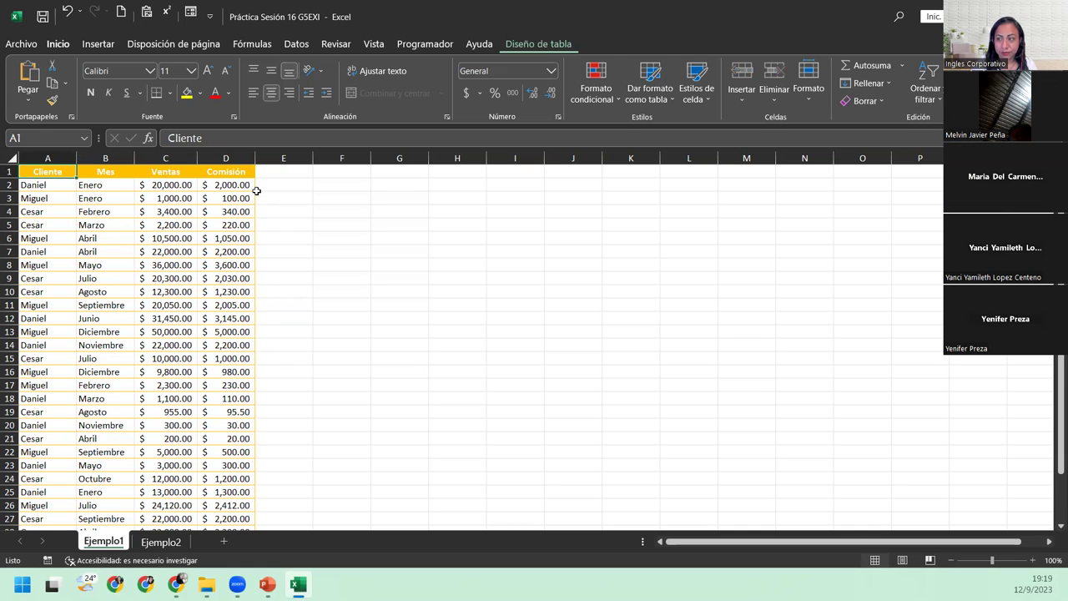
scroll(256, 191, down, 3)
scroll(256, 191, down, 2)
scroll(256, 191, down, 3)
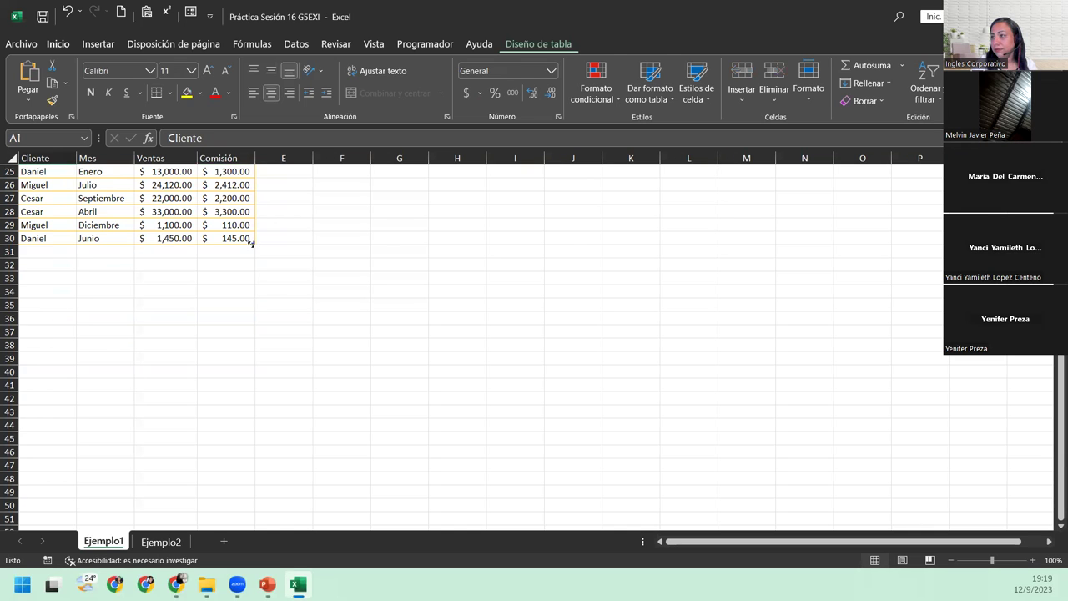
Step: Zoom the sheet to 140% and scroll through Tabla1 back to the top
click(1032, 559)
click(1033, 560)
click(1032, 560)
click(1033, 560)
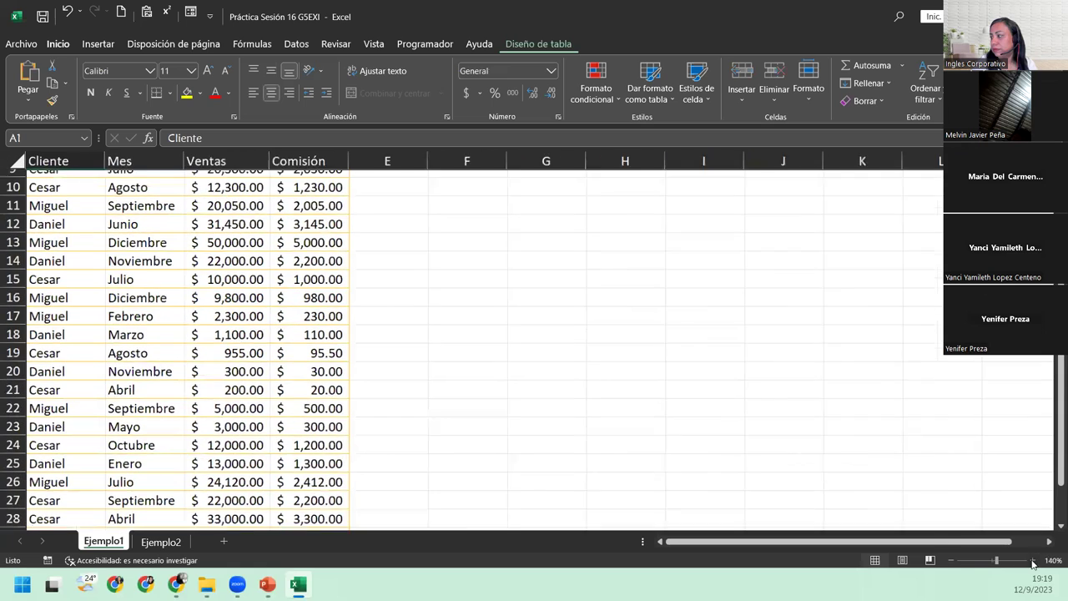
scroll(322, 303, down, 7)
scroll(348, 331, up, 3)
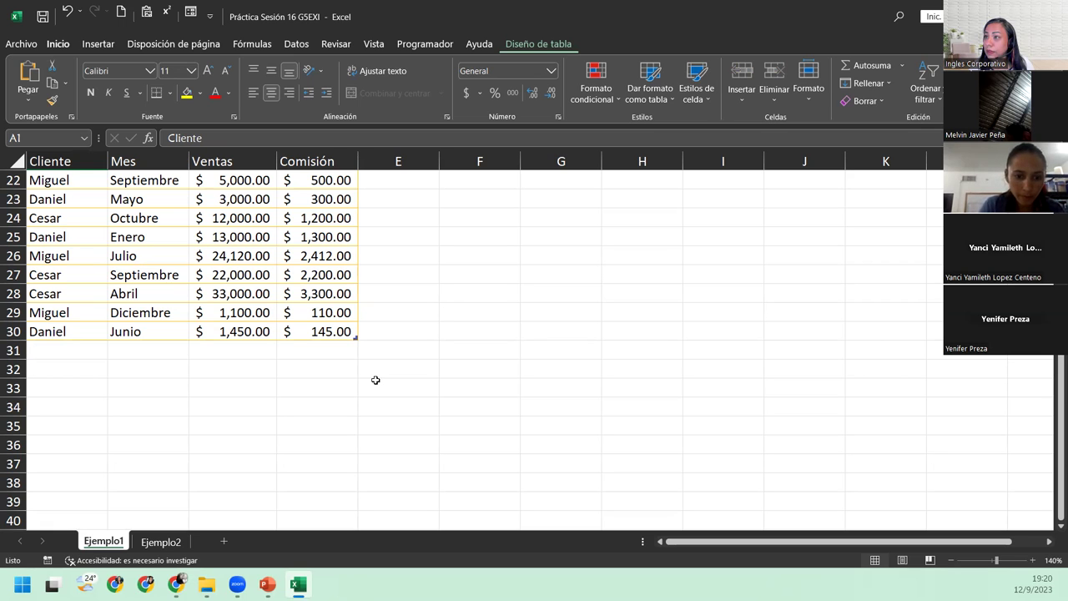
scroll(375, 380, up, 7)
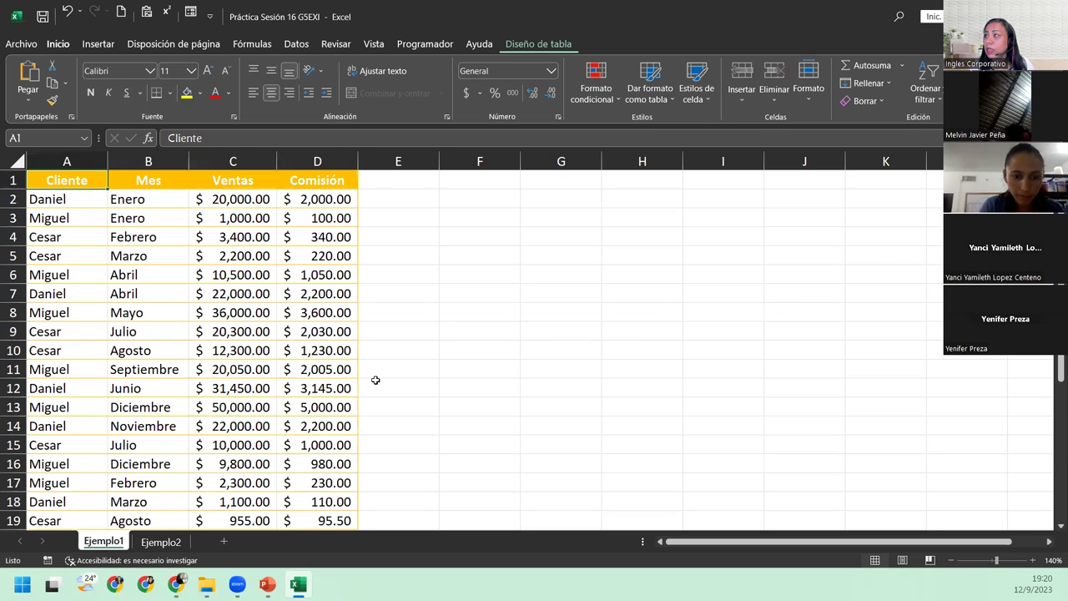
Step: Apply the 'Oro, Estilo de tabla claro 12' light table style to Tabla1
click(208, 250)
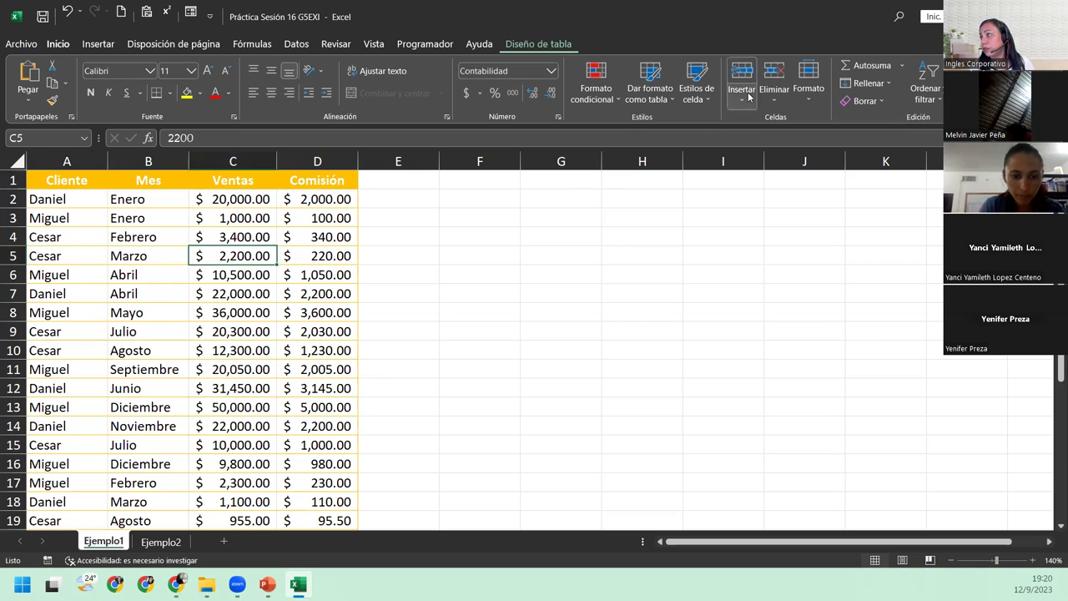
click(525, 46)
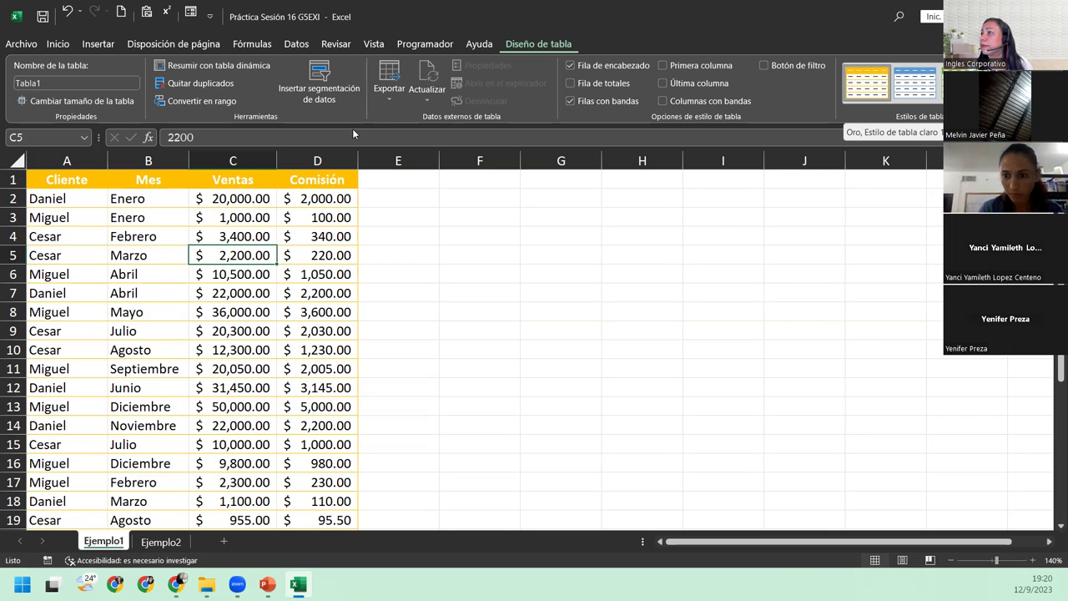
click(55, 44)
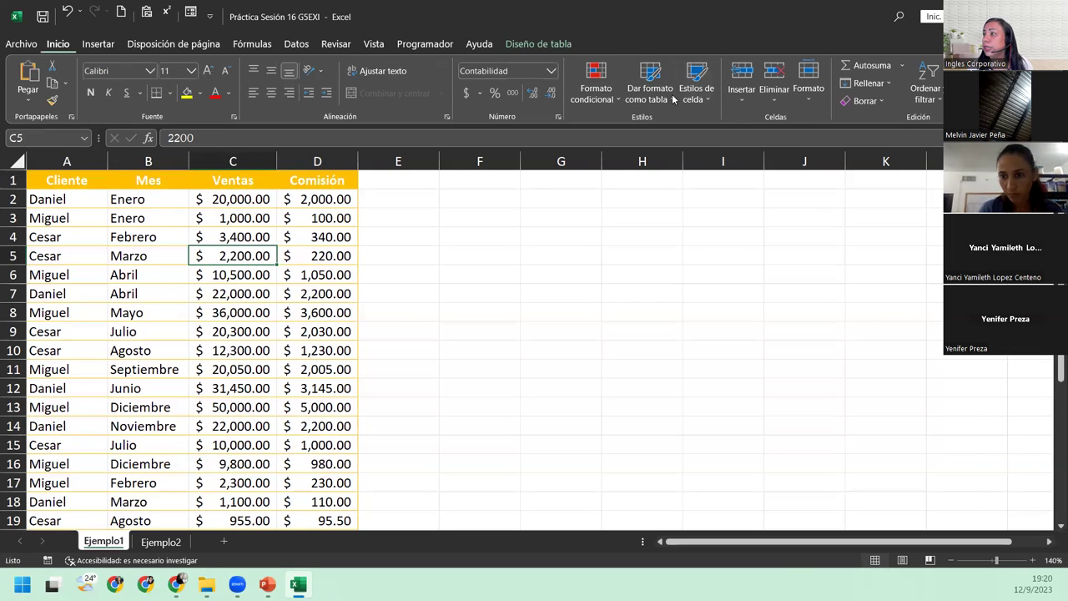
click(672, 98)
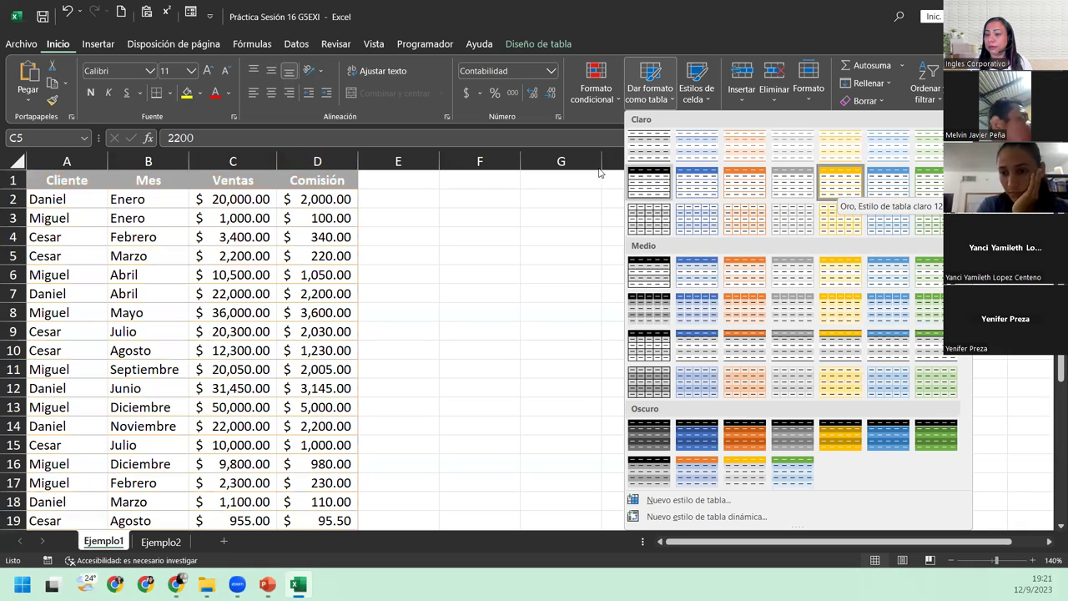
click(124, 275)
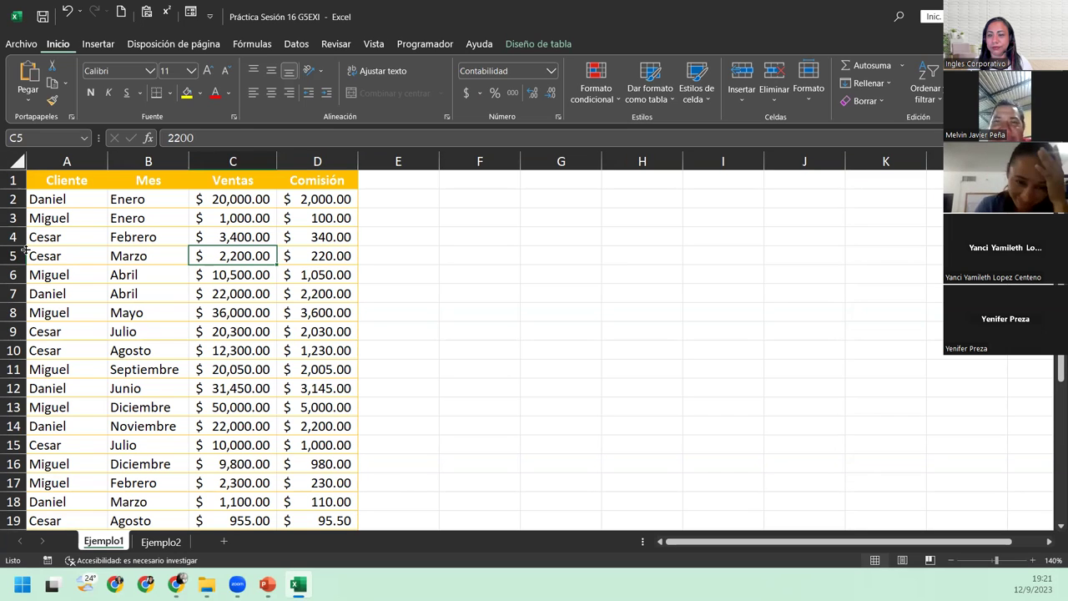
click(61, 185)
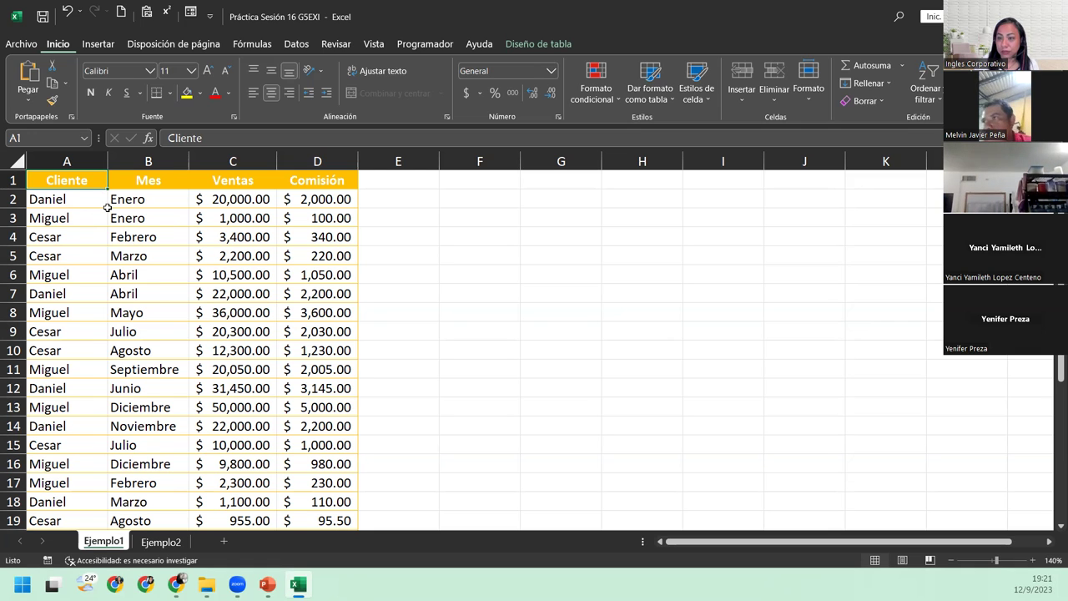
click(63, 202)
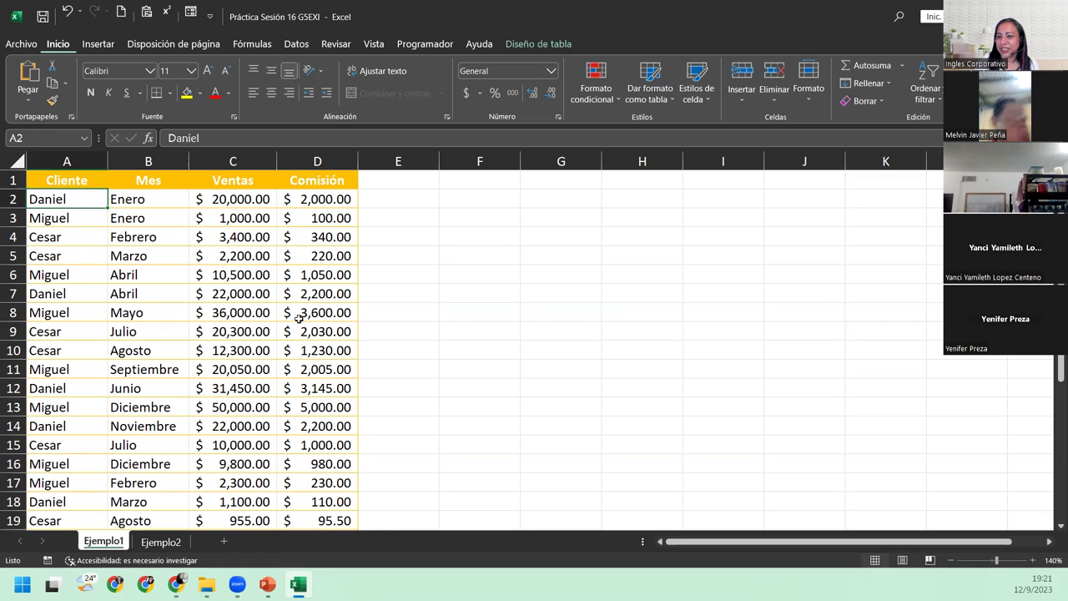
click(77, 218)
click(74, 234)
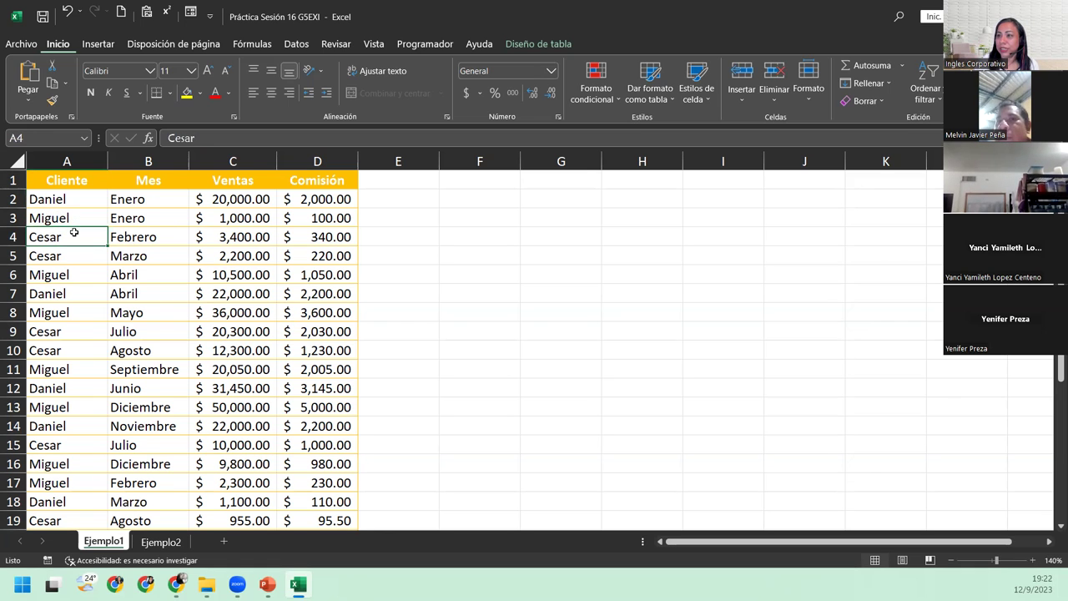
click(74, 201)
click(73, 179)
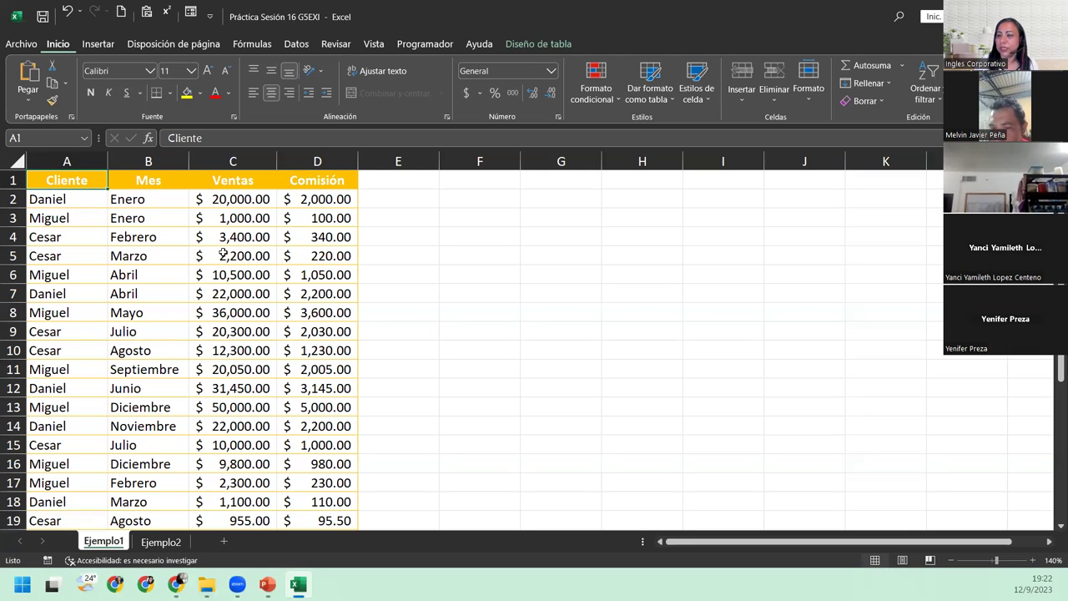
click(221, 258)
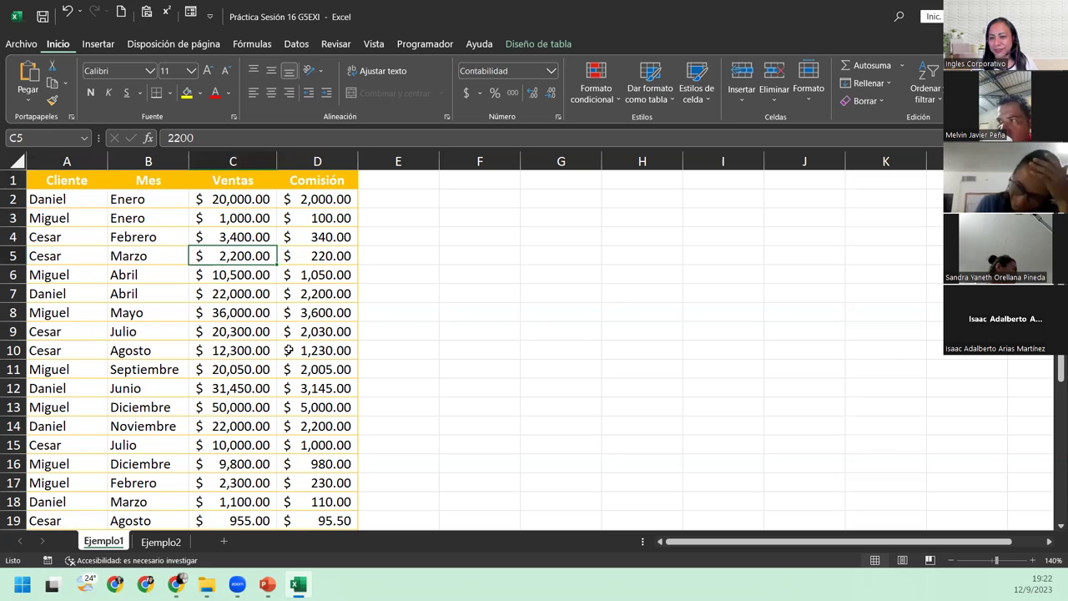
Step: Drag Tabla1's resize handle to column E, adding an empty Columna1 column
scroll(317, 467, down, 4)
scroll(315, 465, down, 2)
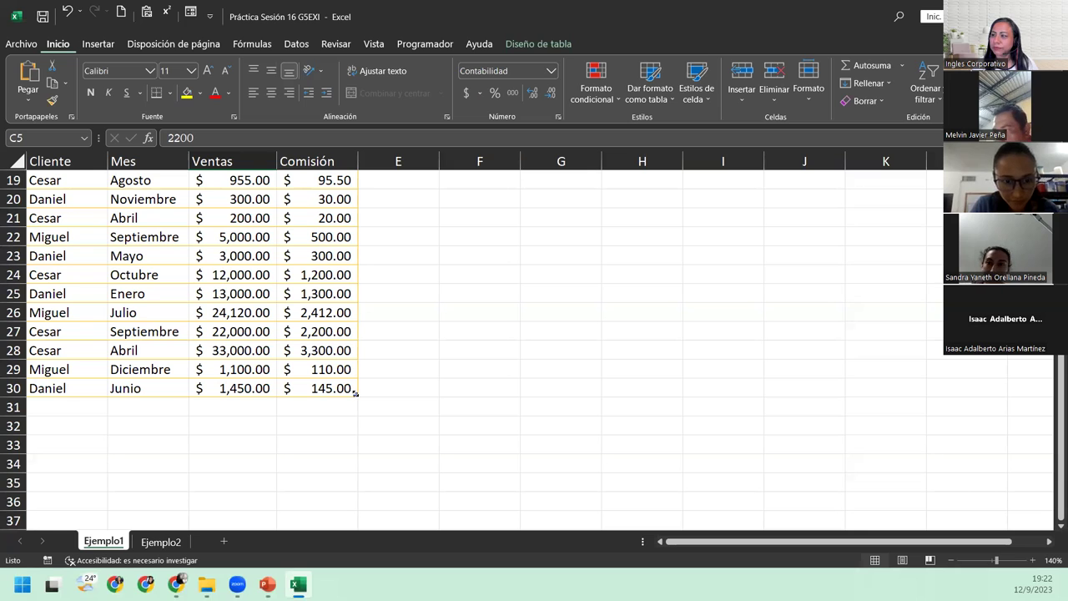
drag(376, 394, 411, 401)
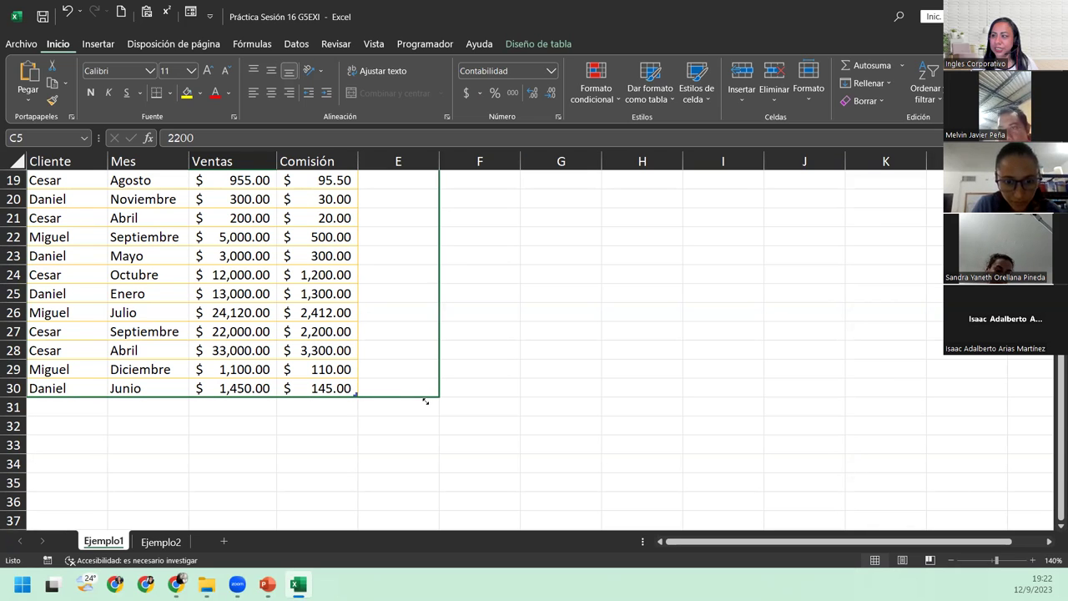
drag(426, 401, 425, 400)
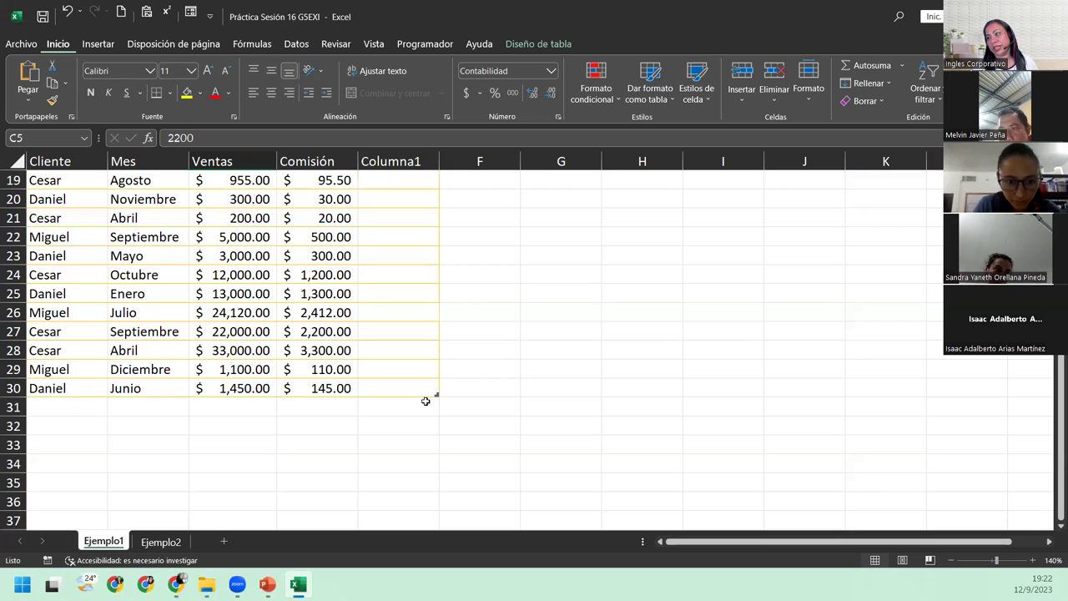
scroll(426, 401, up, 4)
scroll(426, 402, up, 2)
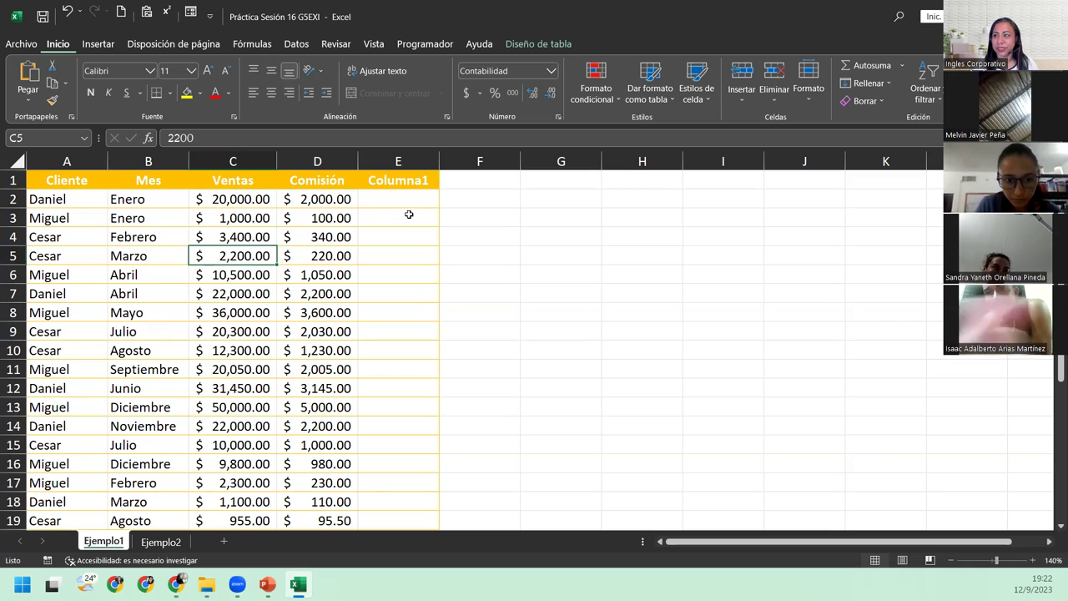
Step: Rename the Columna1 header in E1 to 'Total'
click(375, 180)
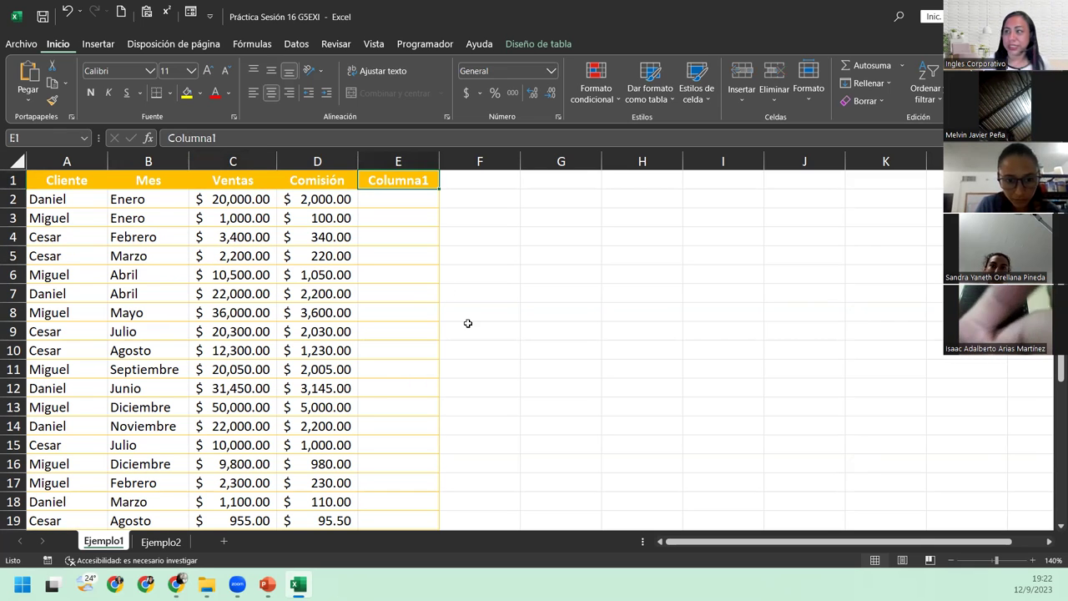
text(Total)
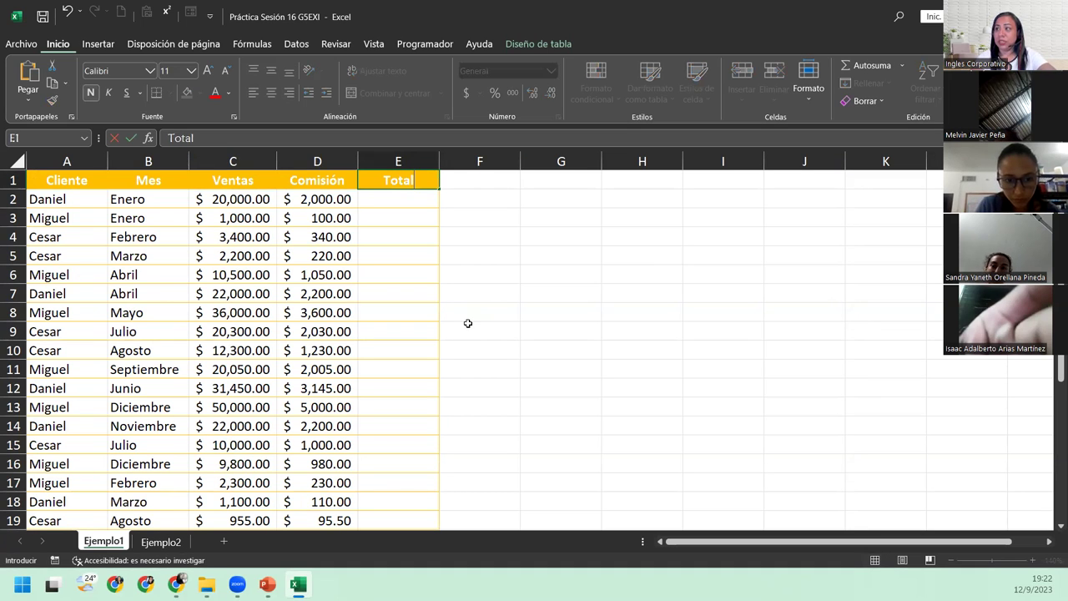
key(Return)
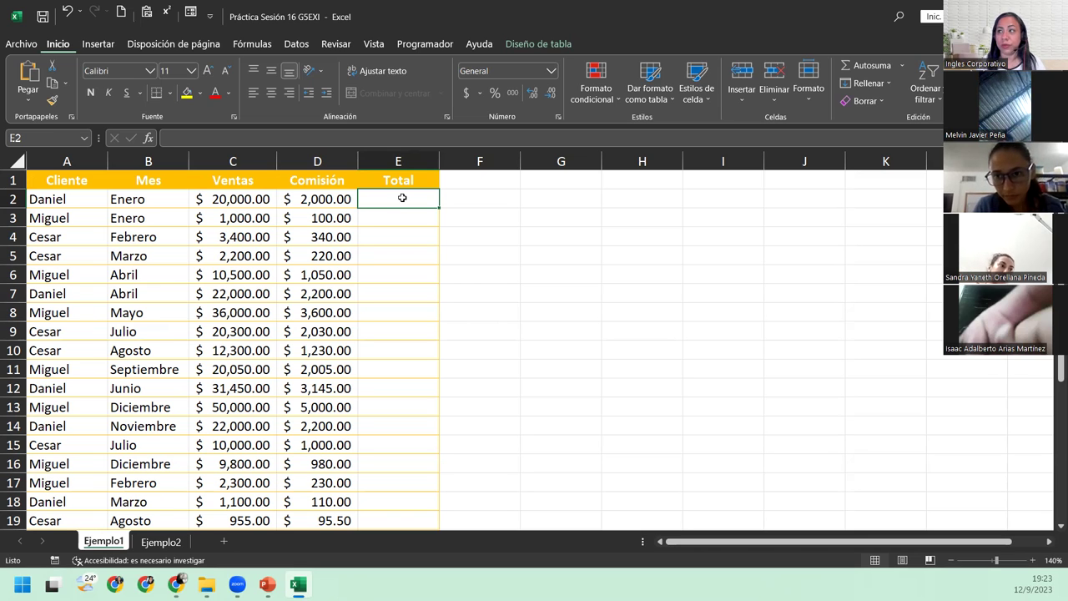
text(=)
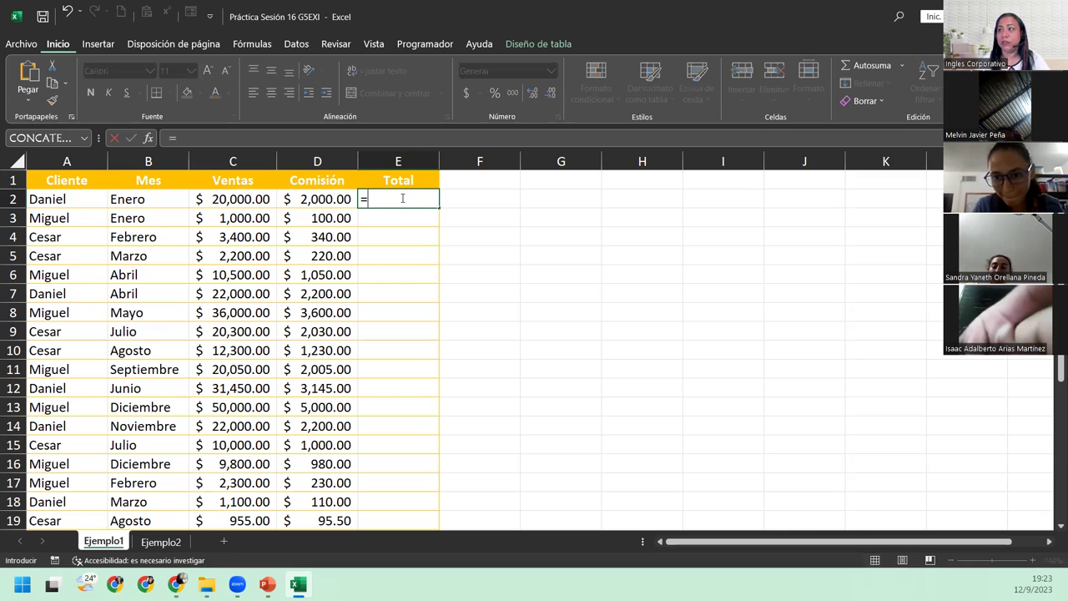
click(249, 197)
text(+)
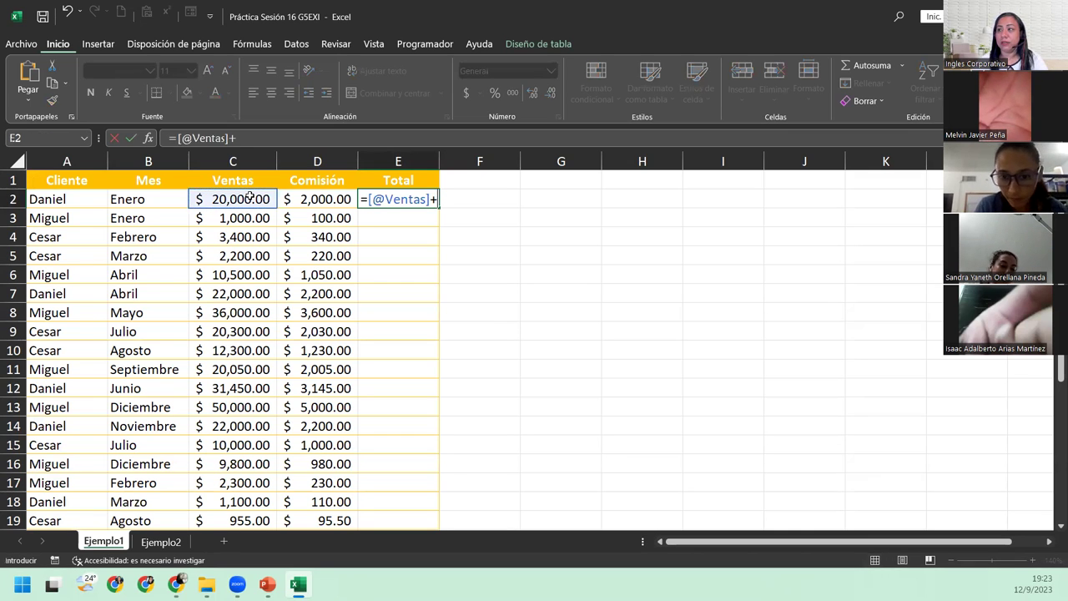
click(309, 199)
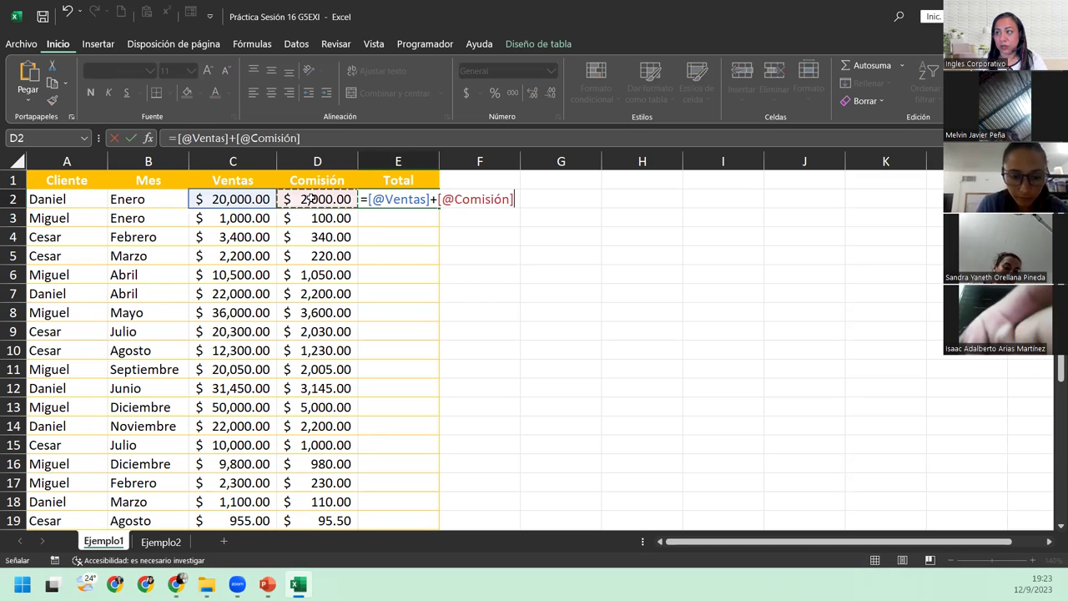
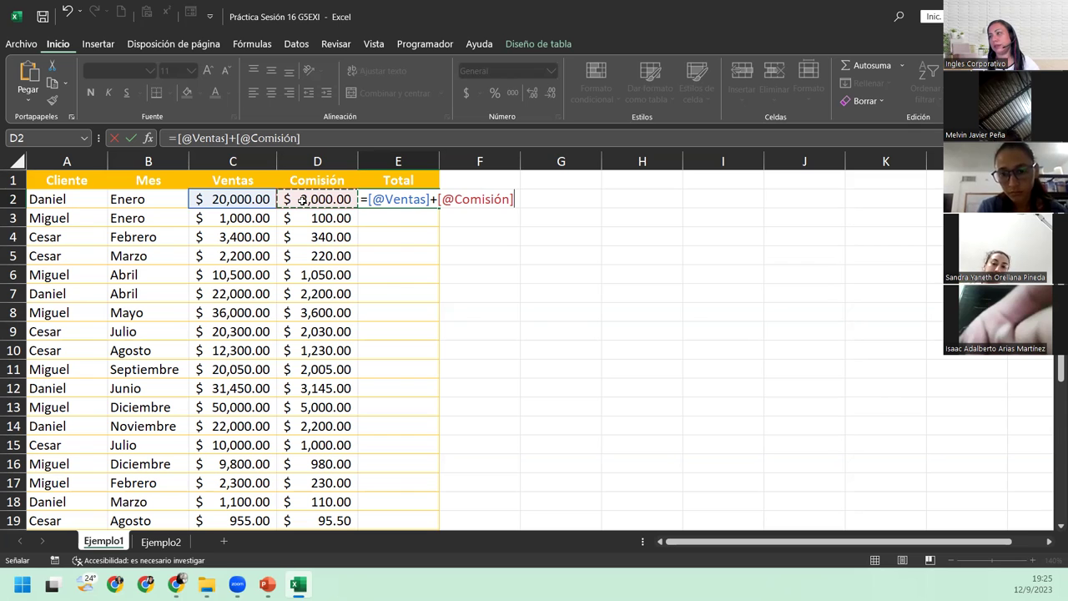
key(Return)
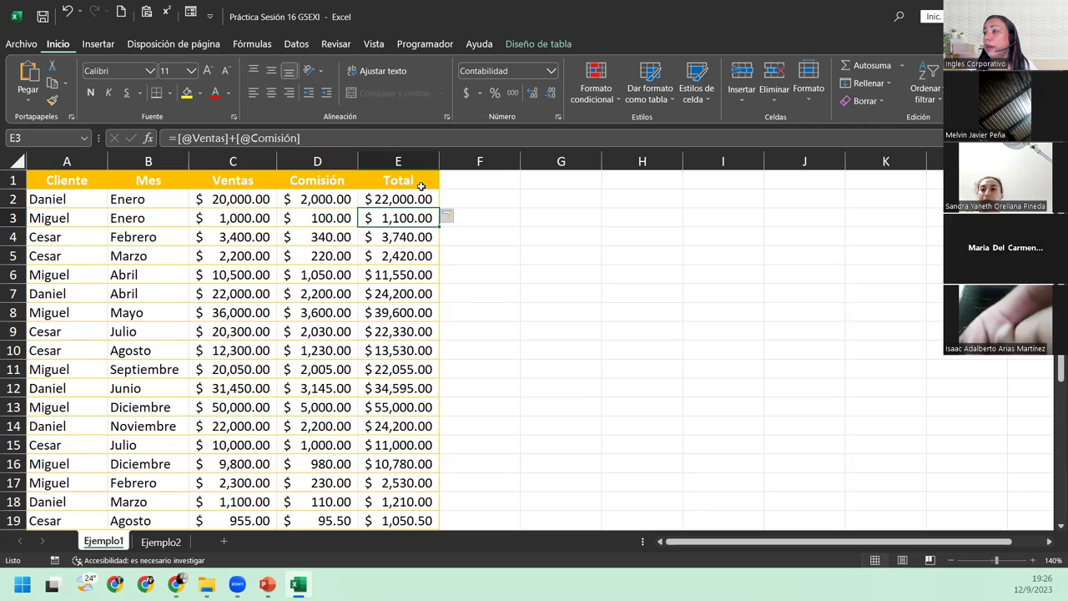
Step: Review the Total formulas in column E and the Comisión formula in D3
click(368, 265)
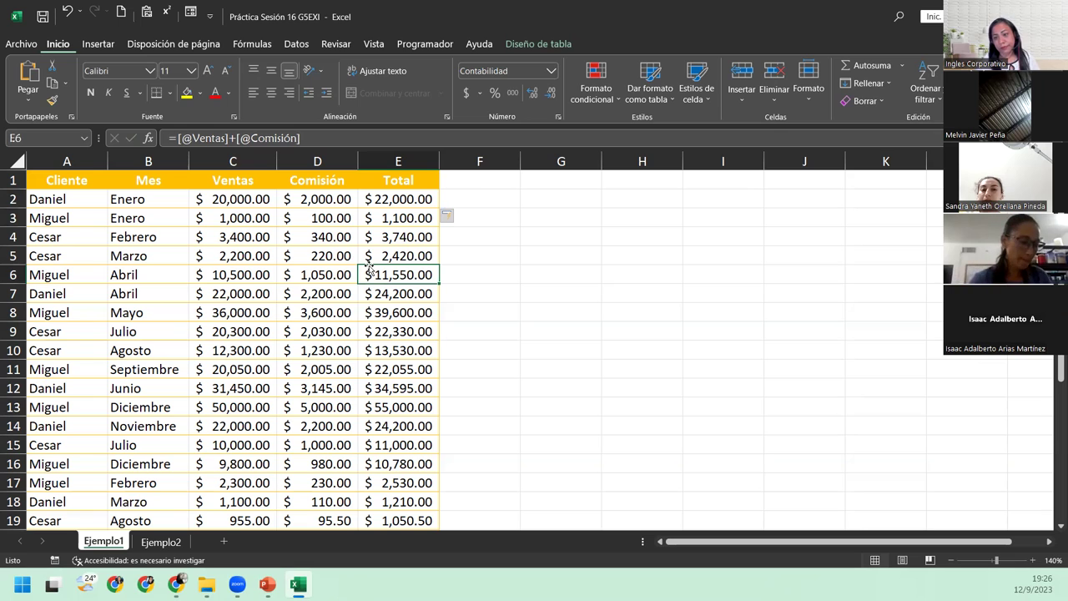
click(372, 200)
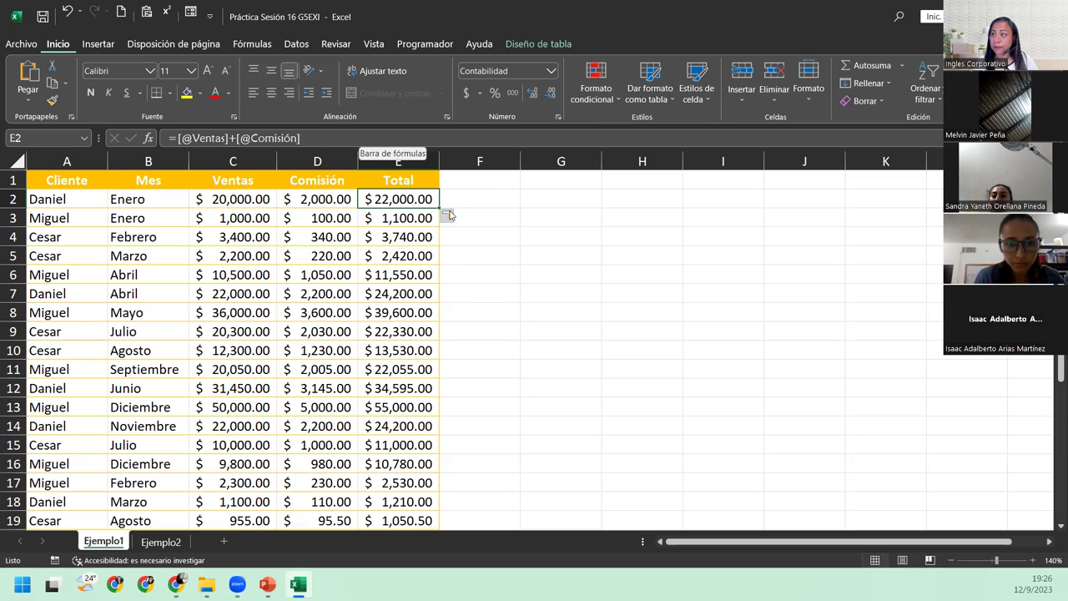
key(Down)
key(Down)
key(Down)
key(Down)
key(Down)
key(Down)
key(Down)
click(335, 219)
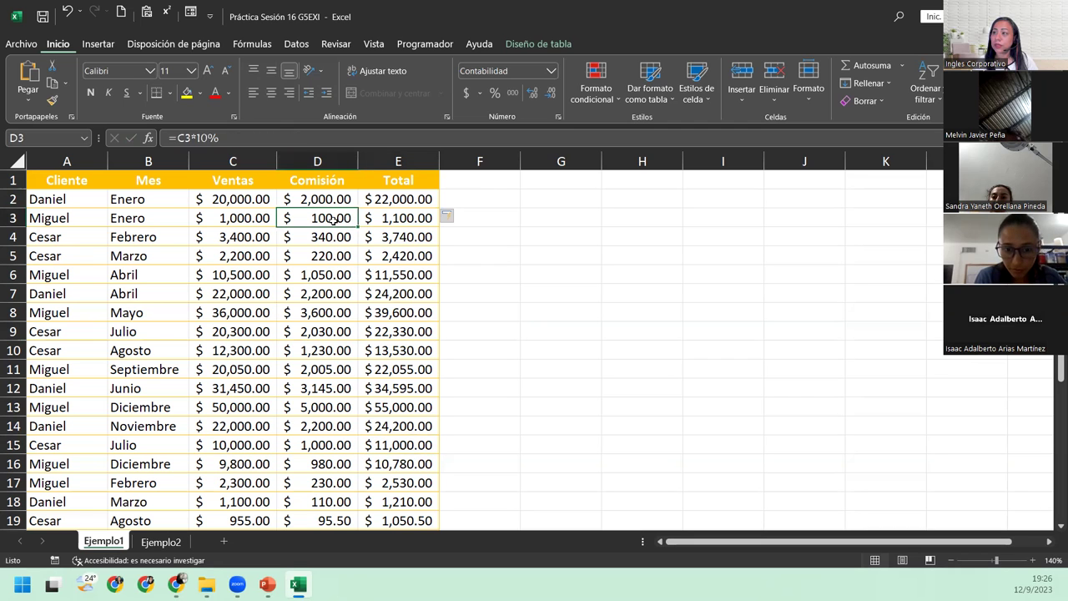
click(113, 201)
Step: Move to the Ejemplo2 sheet with the property listings
scroll(244, 378, down, 5)
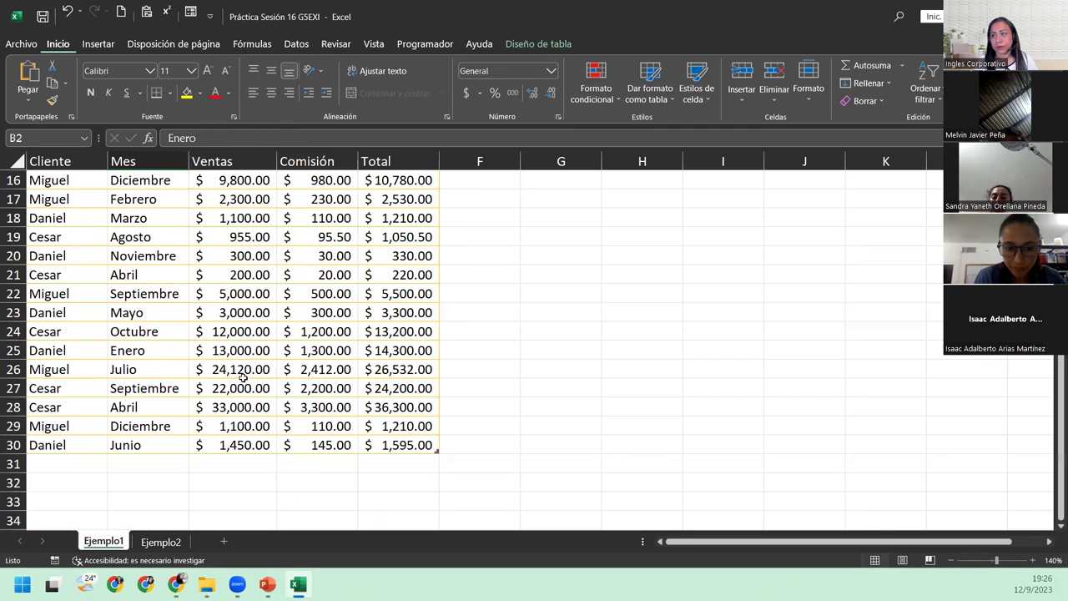
scroll(242, 378, down, 5)
scroll(243, 377, up, 9)
scroll(243, 378, up, 1)
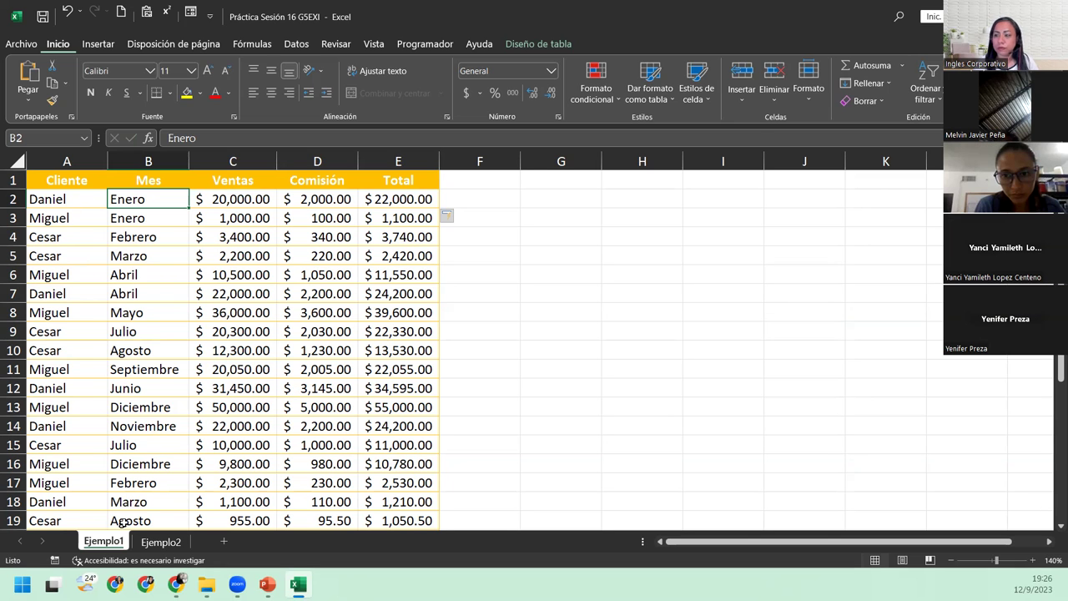
click(159, 542)
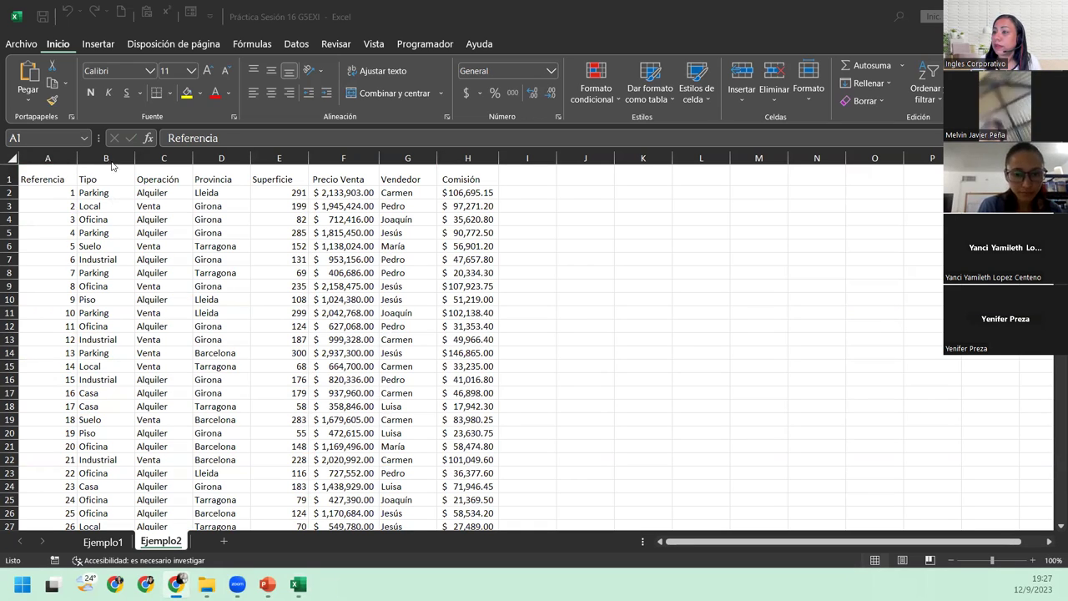
Step: From A1, scroll through the listings and select the full data range A1:H301
click(48, 170)
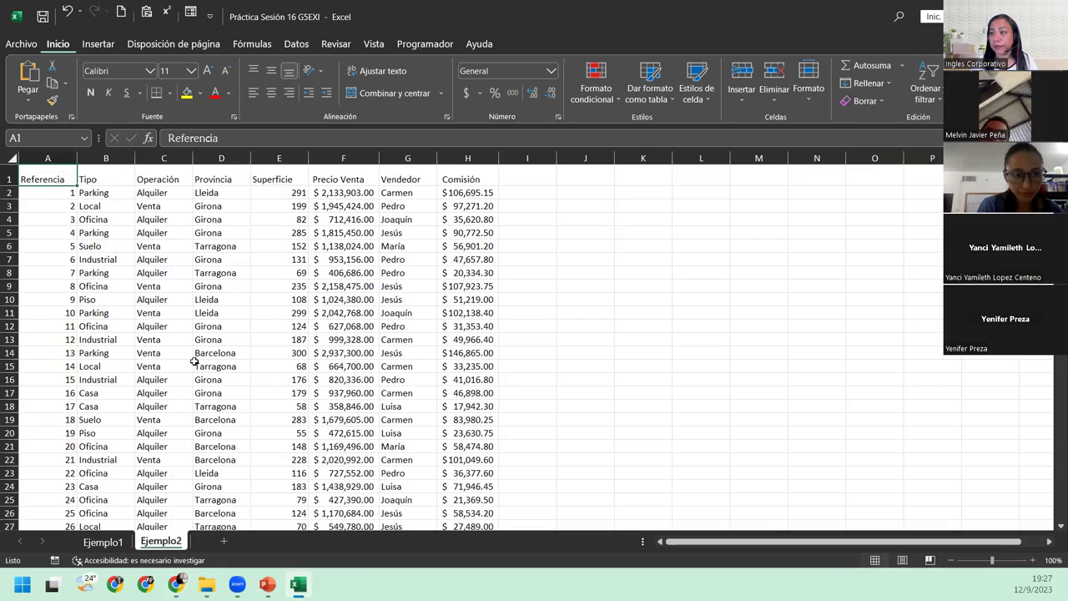
scroll(187, 356, down, 6)
scroll(187, 356, down, 6)
scroll(183, 355, down, 7)
scroll(182, 355, down, 14)
scroll(182, 355, down, 7)
scroll(183, 355, down, 13)
scroll(183, 356, down, 9)
scroll(183, 356, down, 14)
scroll(183, 356, down, 7)
scroll(183, 356, down, 17)
scroll(183, 356, up, 8)
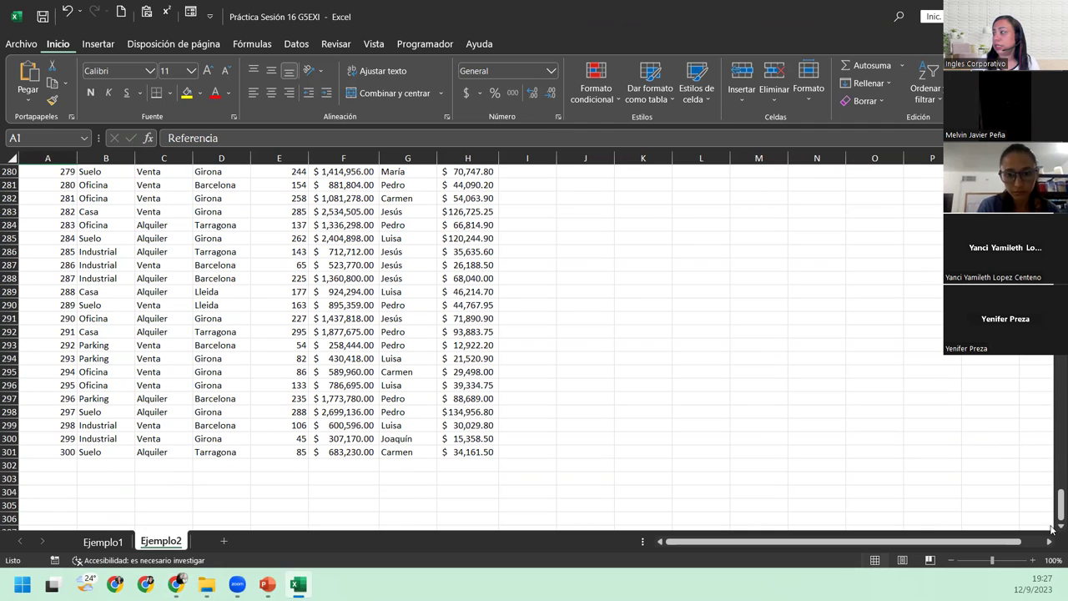
drag(1053, 507, 1053, 175)
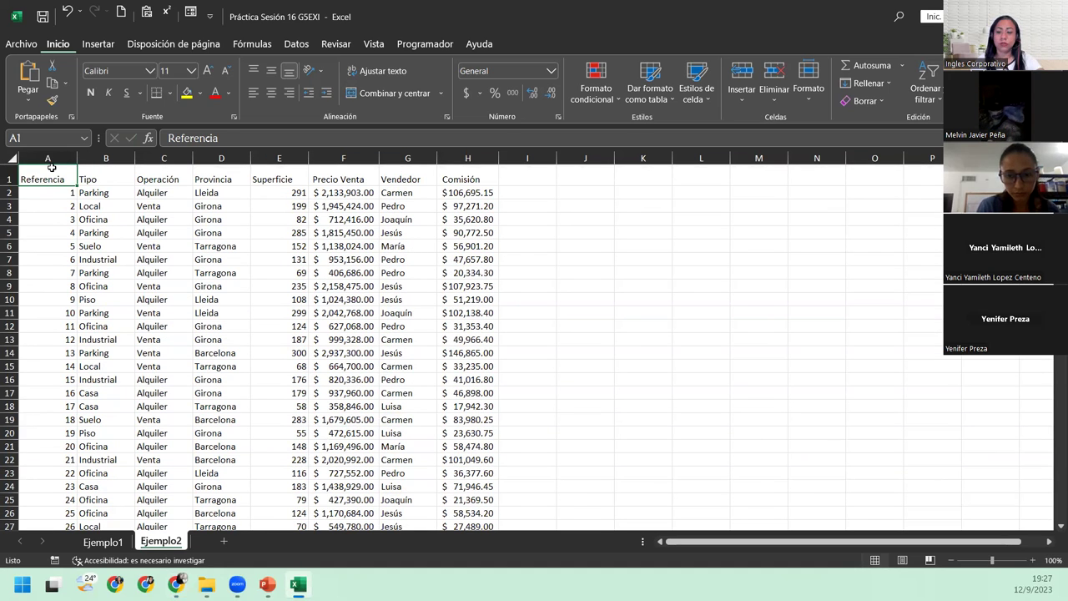
key(ctrl+shift+Right)
key(ctrl+shift+Down)
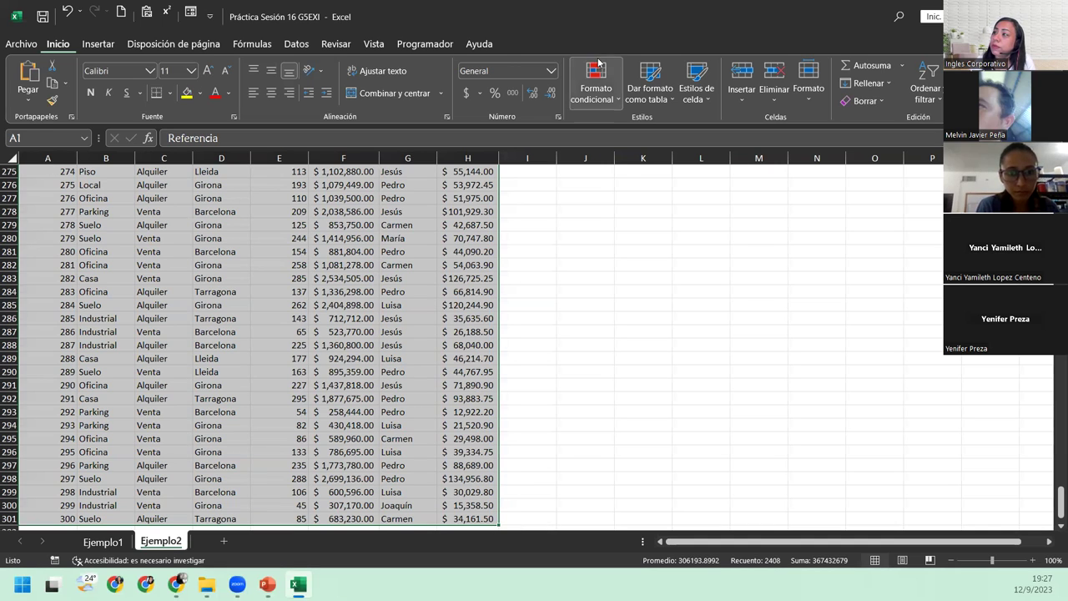
Step: Choose a Dar formato como tabla style for the A1:H301 listings with headers
click(643, 96)
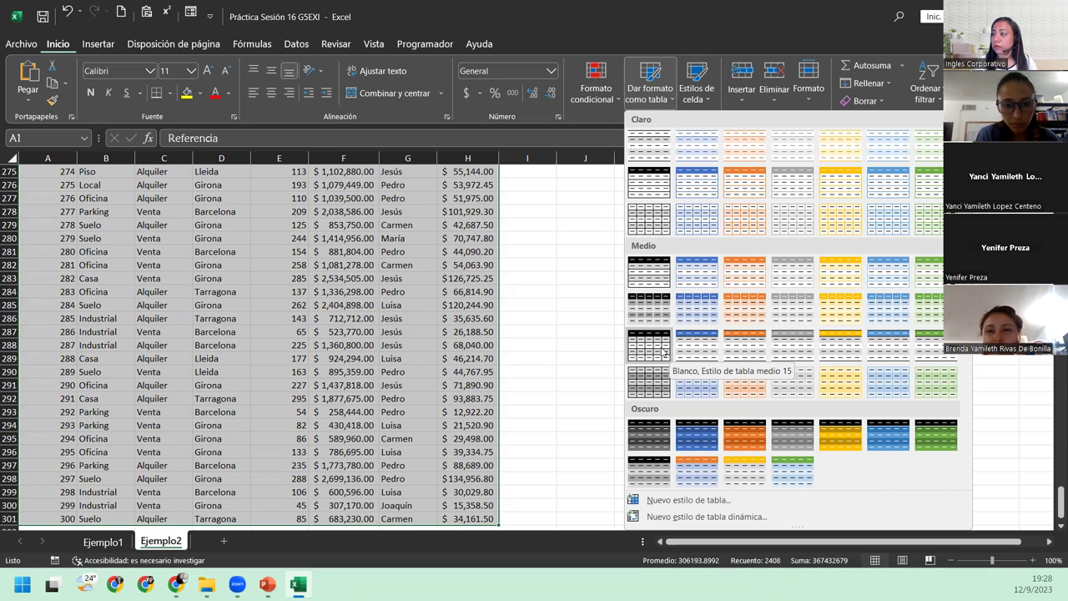
key(Escape)
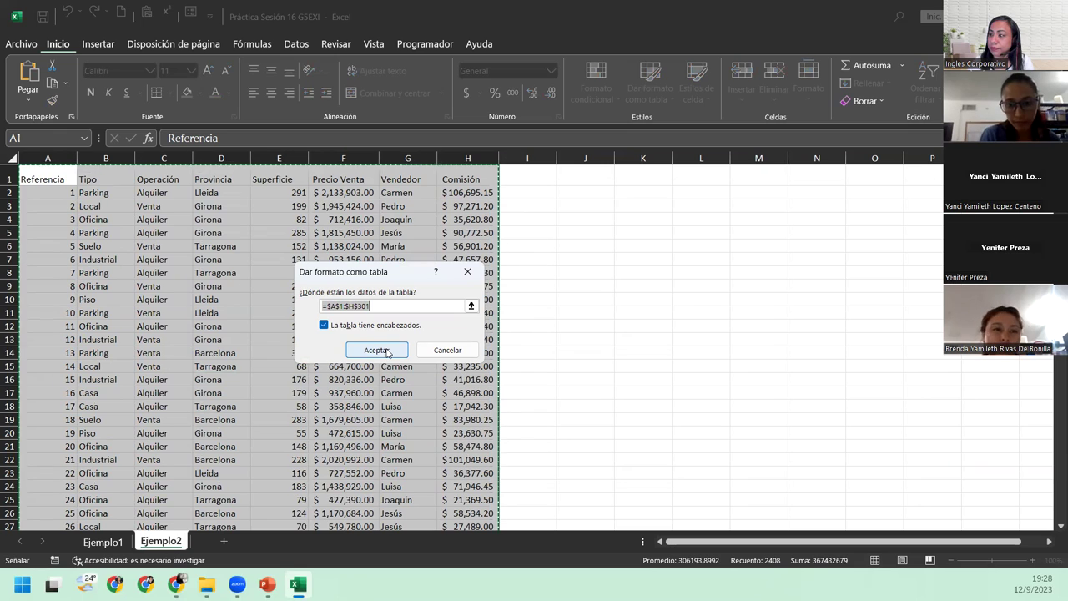
Step: Accept the table range with headers and switch off the header filter buttons
click(386, 350)
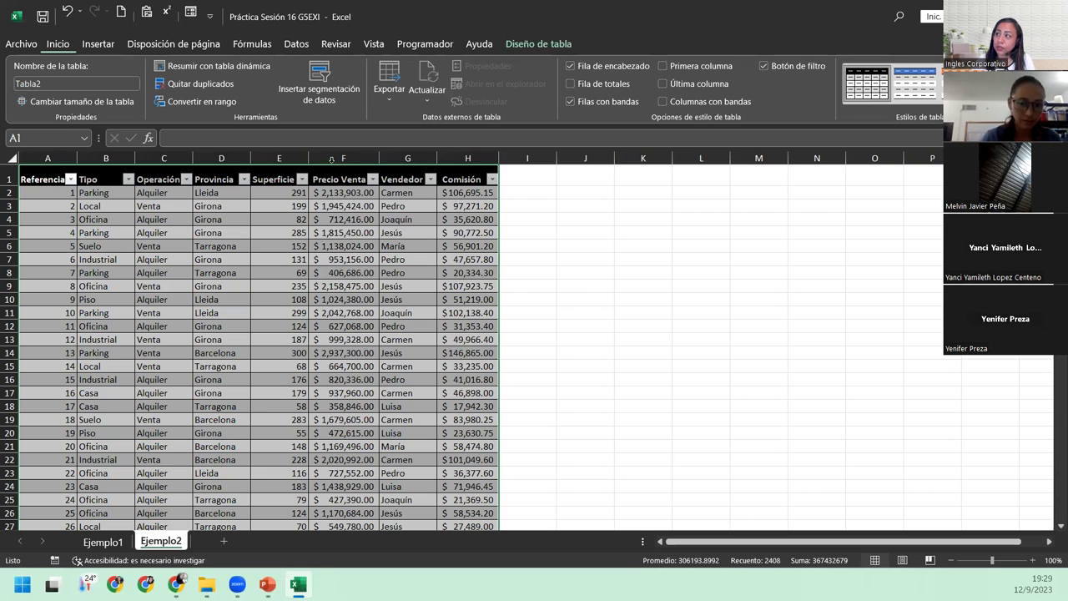
click(762, 66)
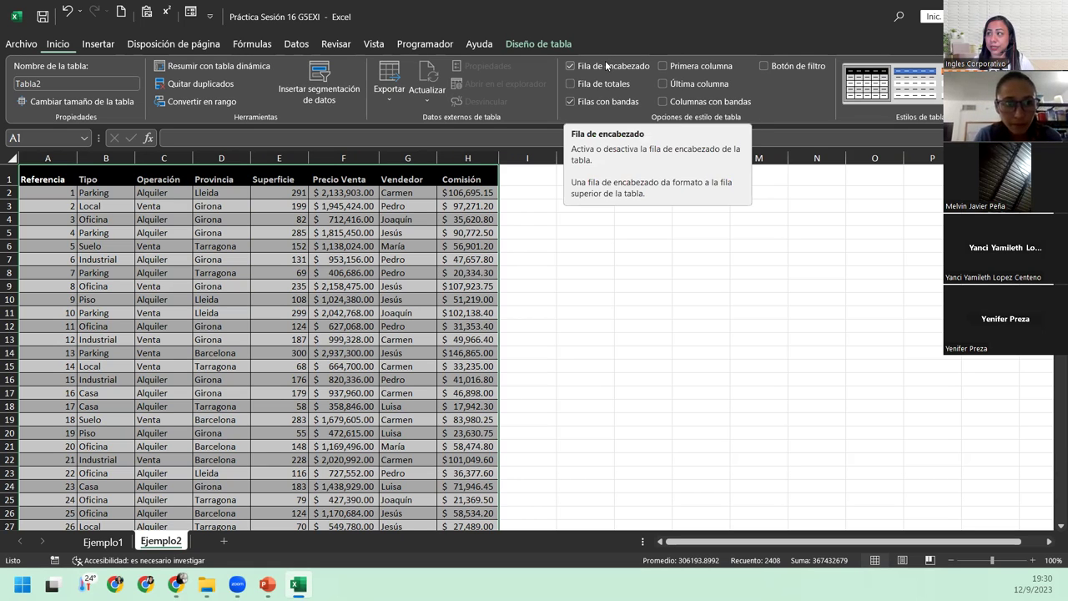
click(570, 66)
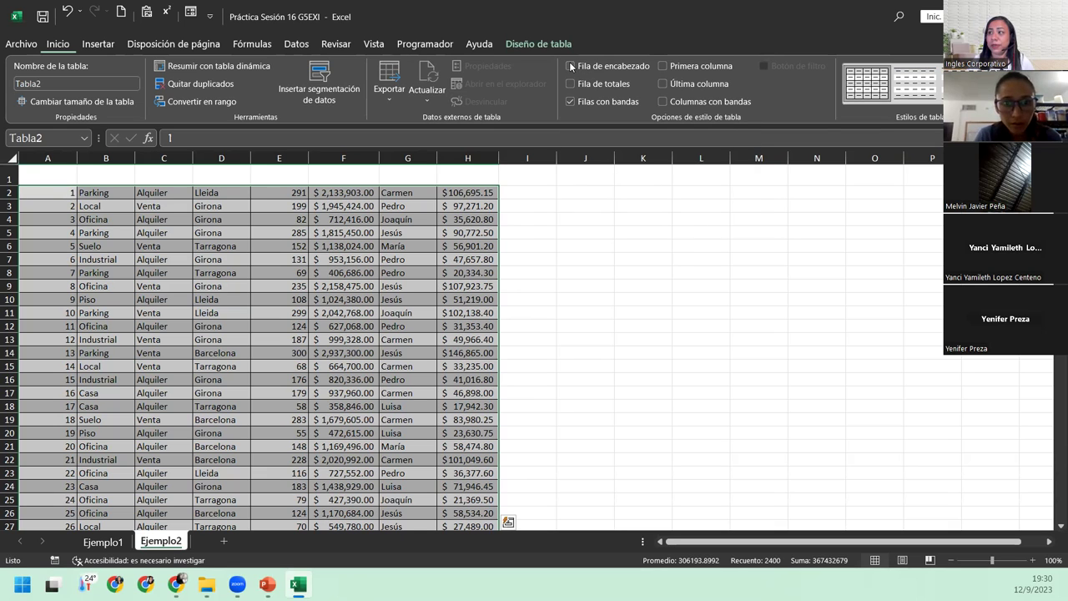
click(570, 66)
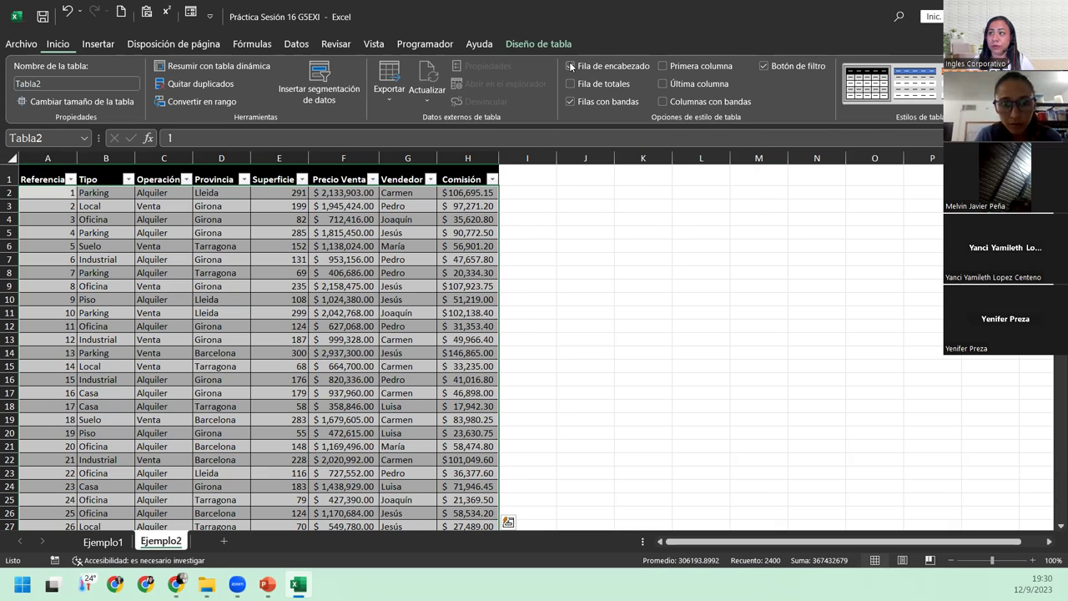
click(763, 66)
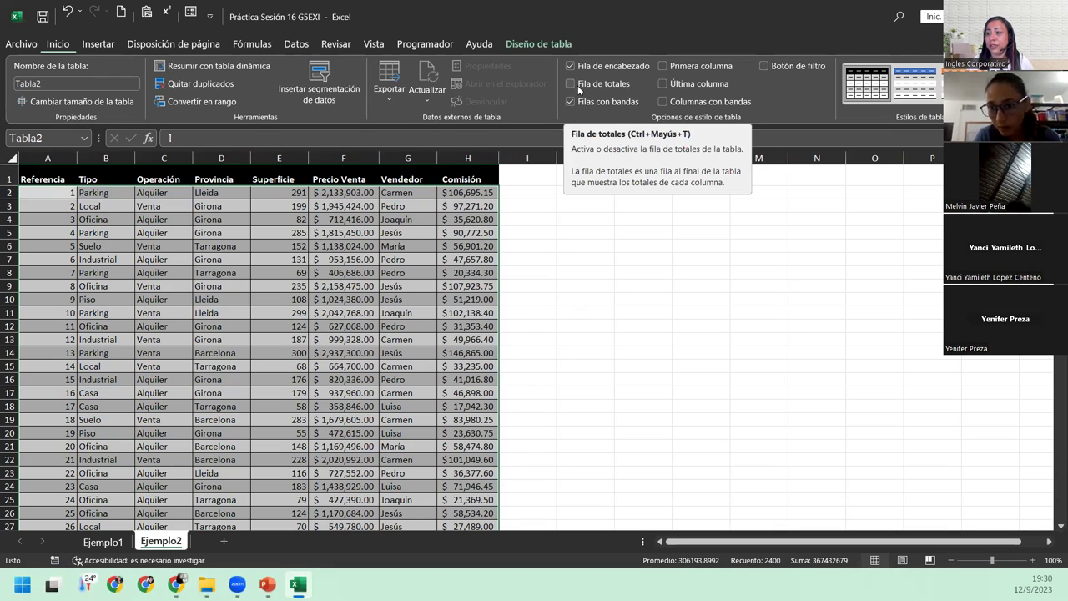
scroll(332, 385, down, 7)
scroll(333, 385, down, 7)
scroll(337, 384, down, 13)
scroll(341, 384, down, 19)
scroll(340, 384, down, 17)
scroll(340, 384, down, 10)
scroll(340, 384, down, 11)
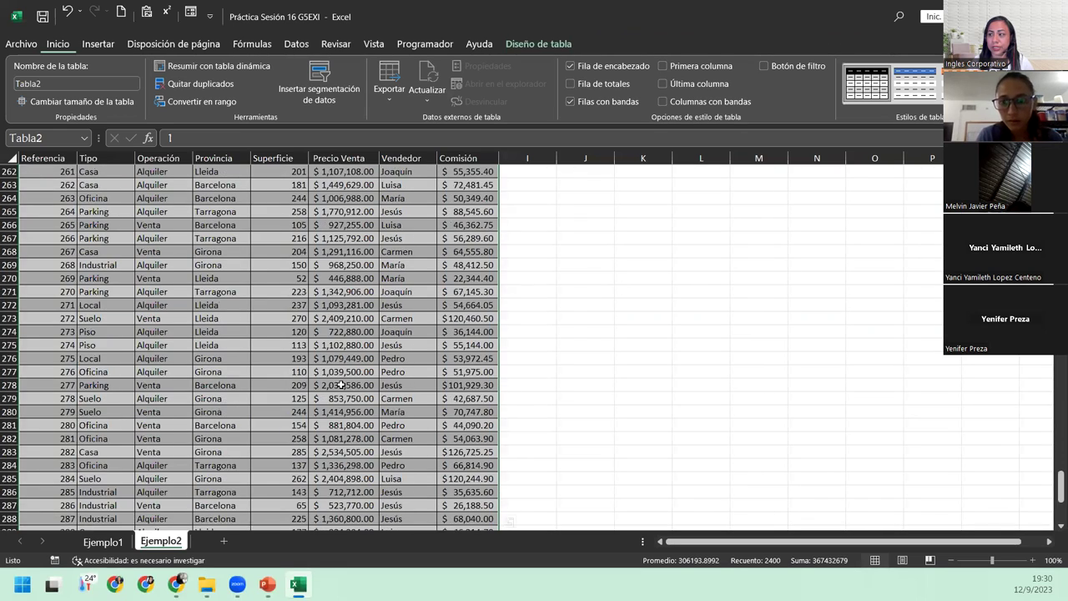
scroll(341, 384, down, 11)
scroll(340, 384, down, 10)
scroll(368, 374, up, 10)
scroll(367, 374, up, 2)
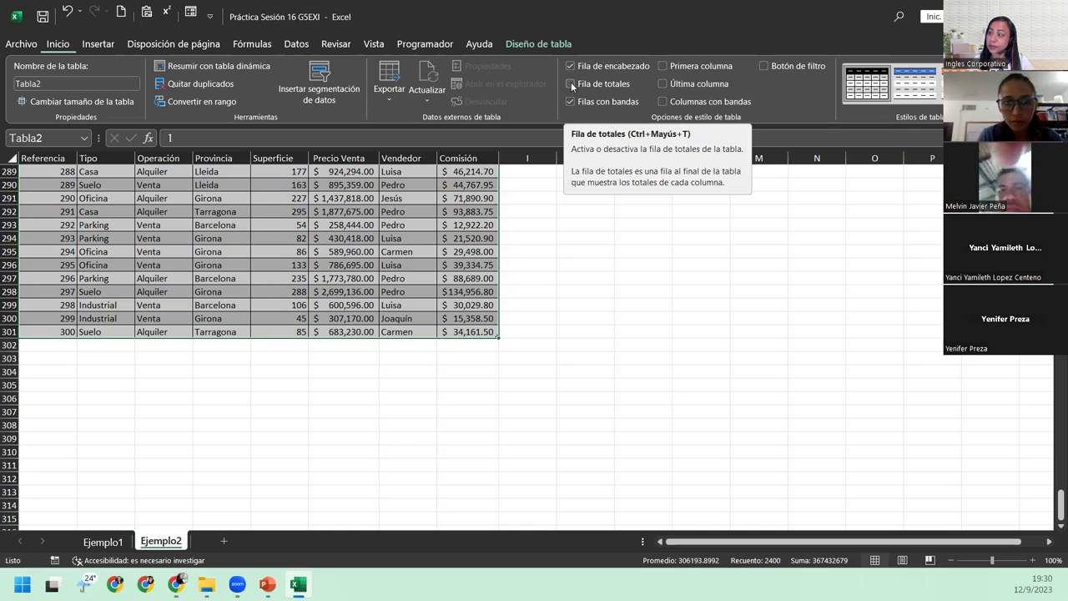
Step: Add a Total row summing Comisión in H302 and turn off banded rows
click(570, 84)
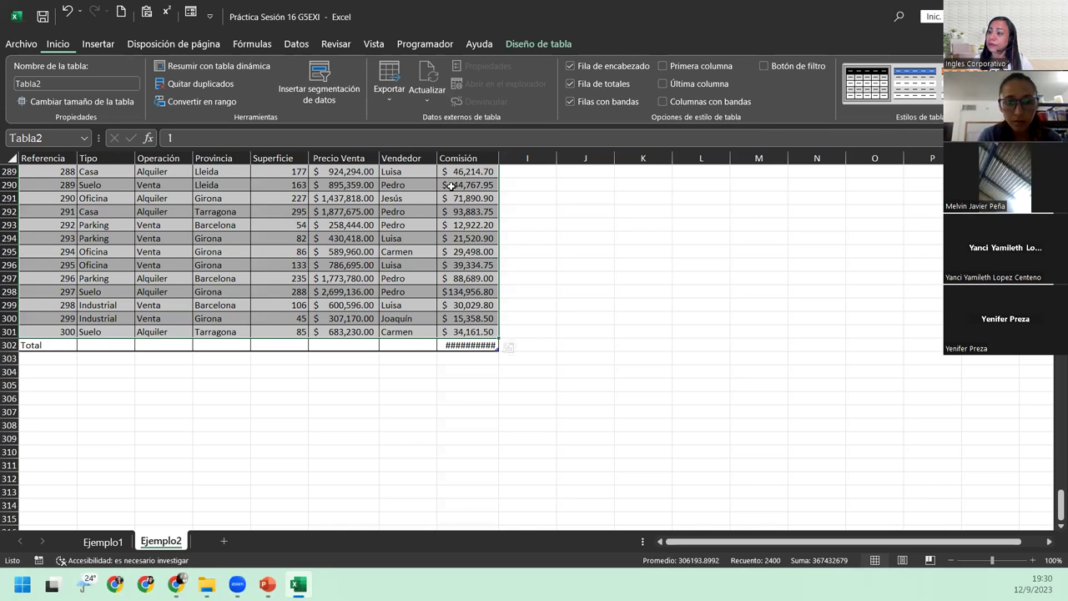
click(451, 345)
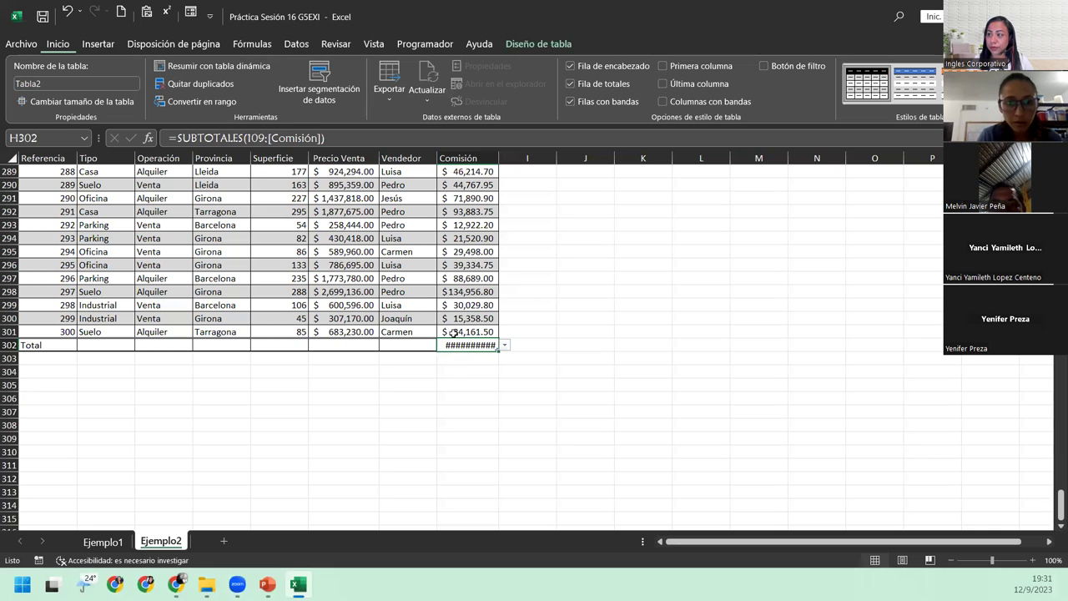
mouse_move(444, 344)
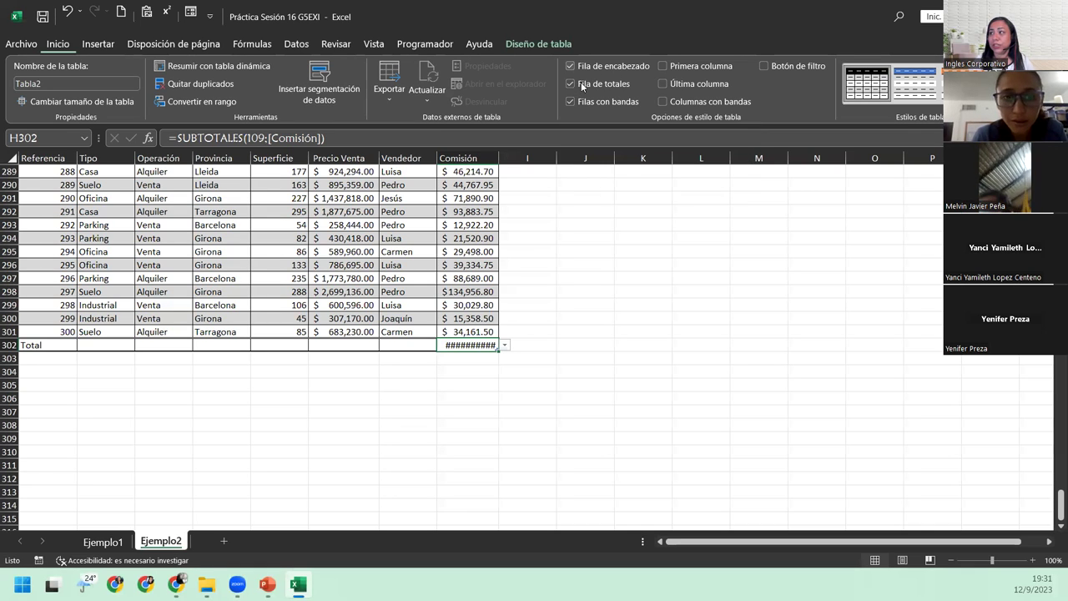
click(570, 102)
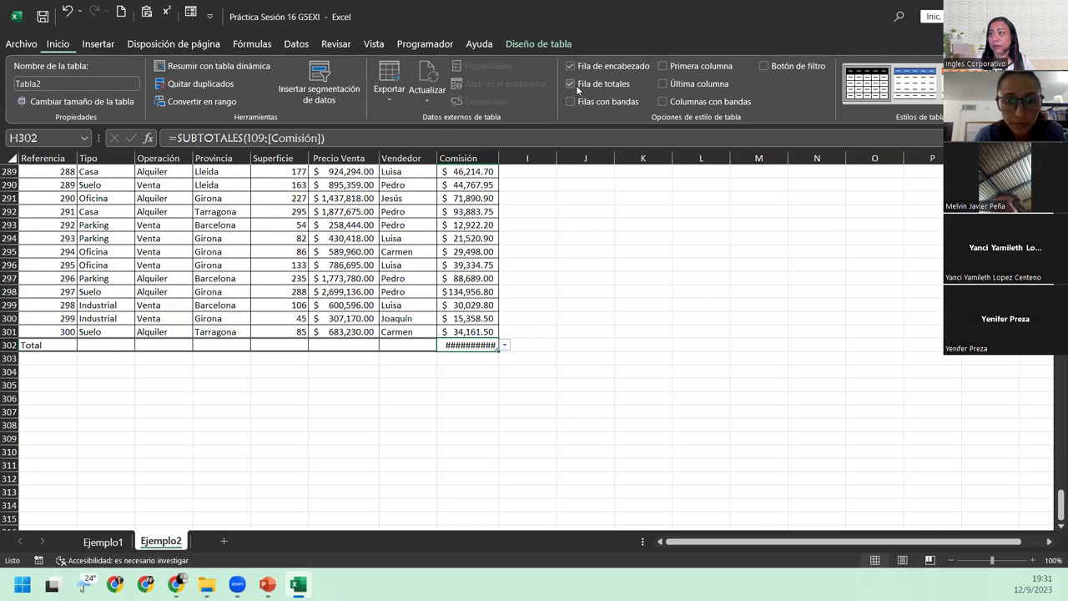
click(402, 277)
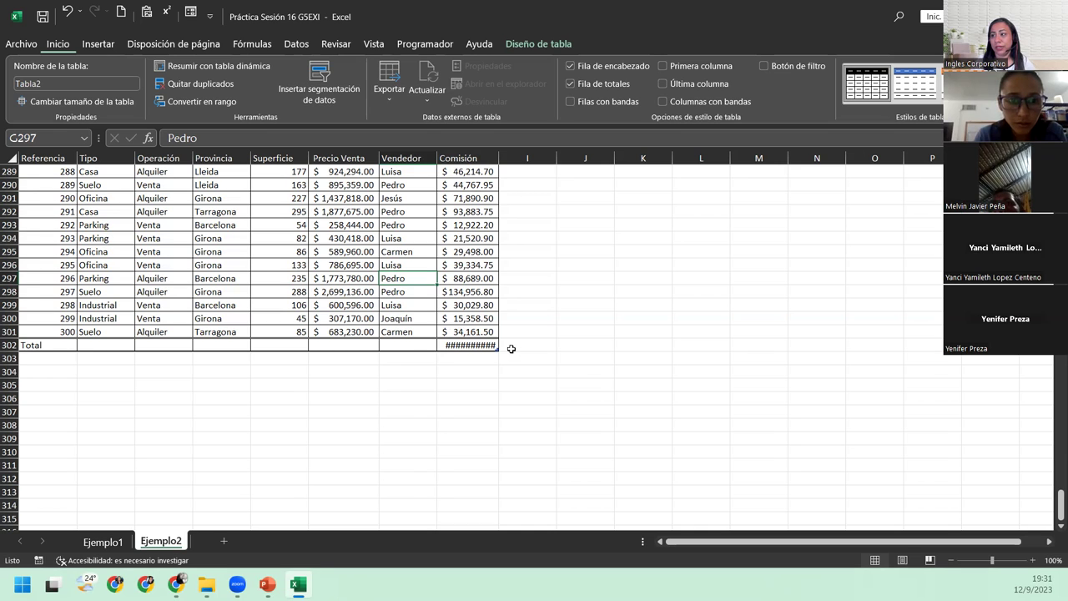
Step: Widen the Comisión column so $17,492,274.00 shows, then check cells inside and outside the table
drag(498, 158, 511, 158)
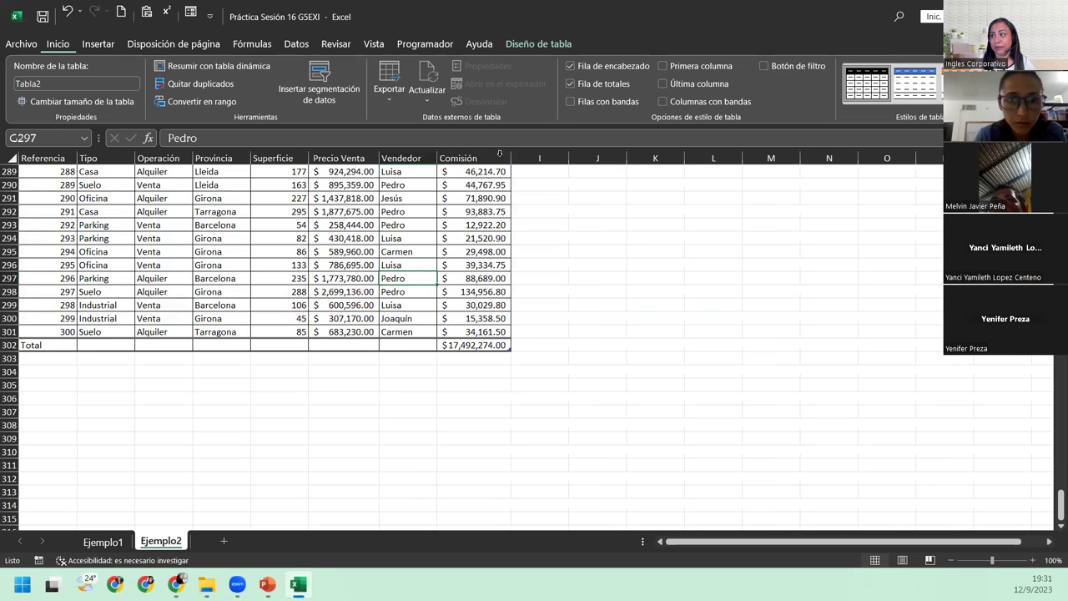
click(385, 318)
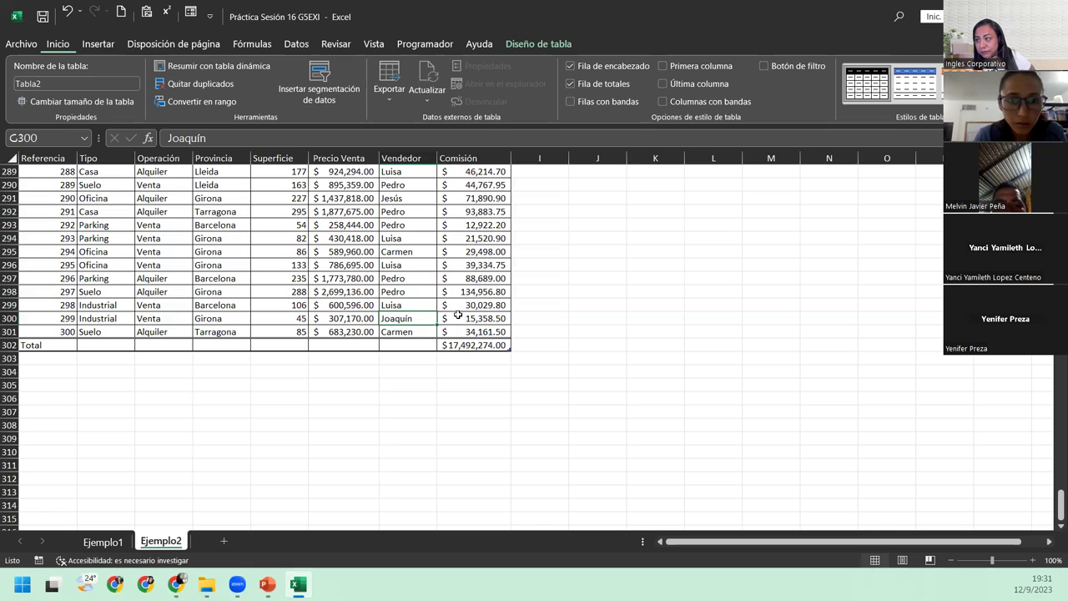
click(597, 320)
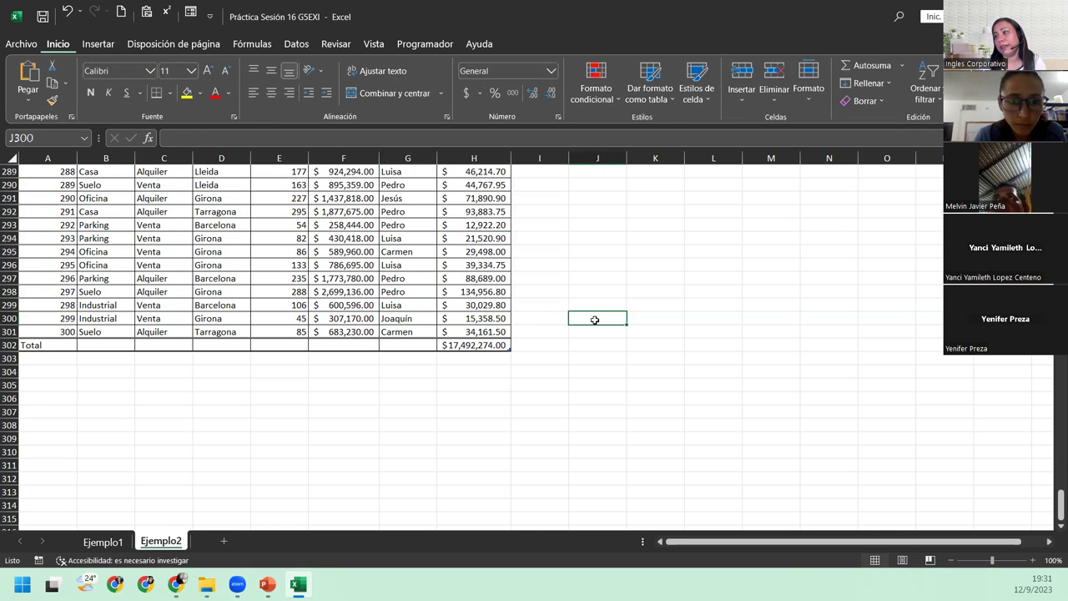
click(417, 304)
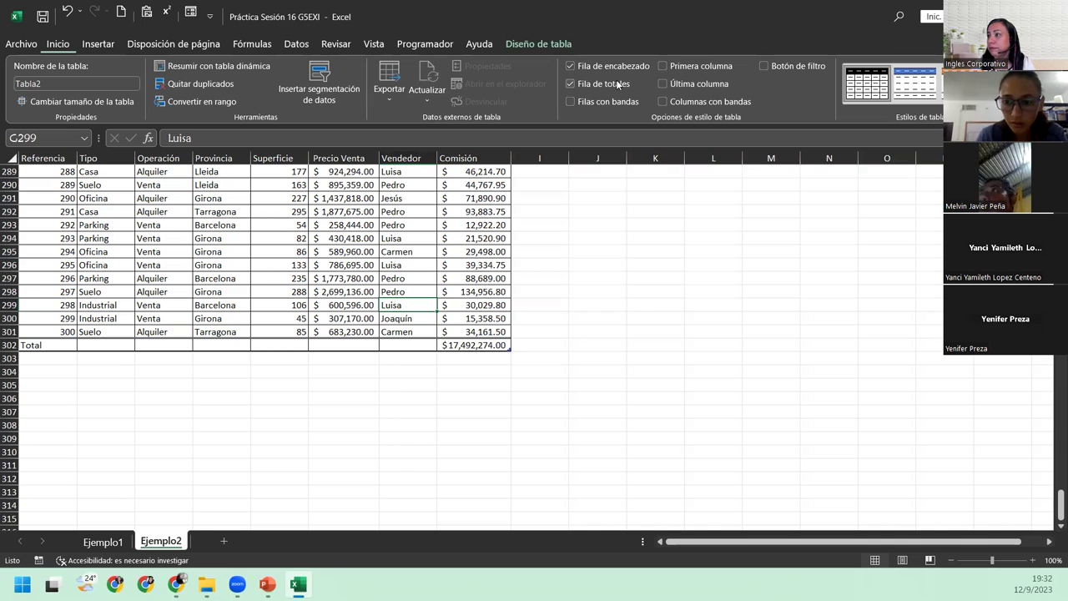
click(292, 248)
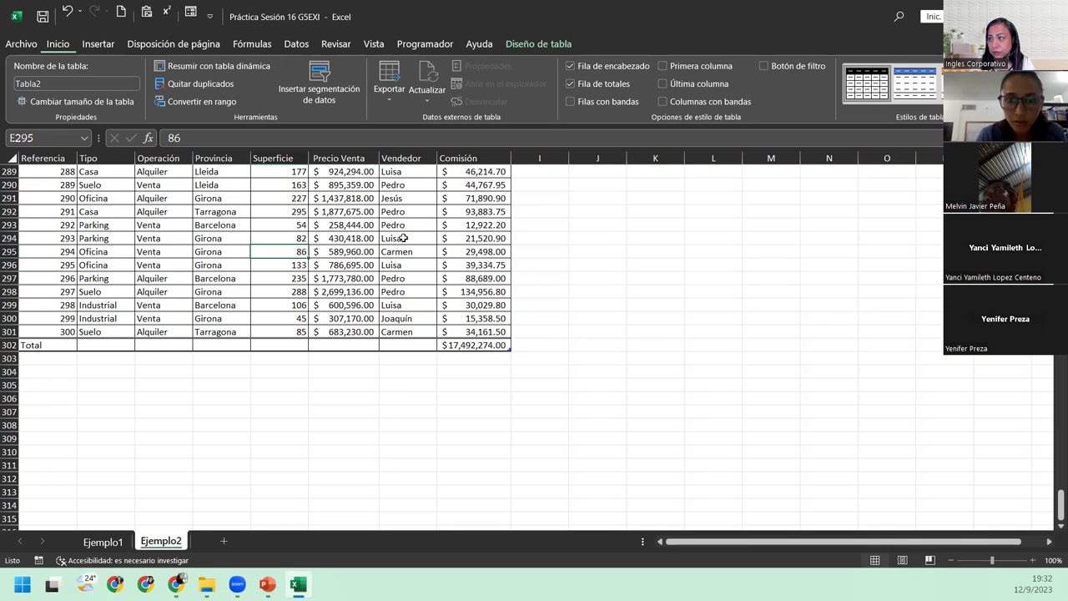
click(643, 292)
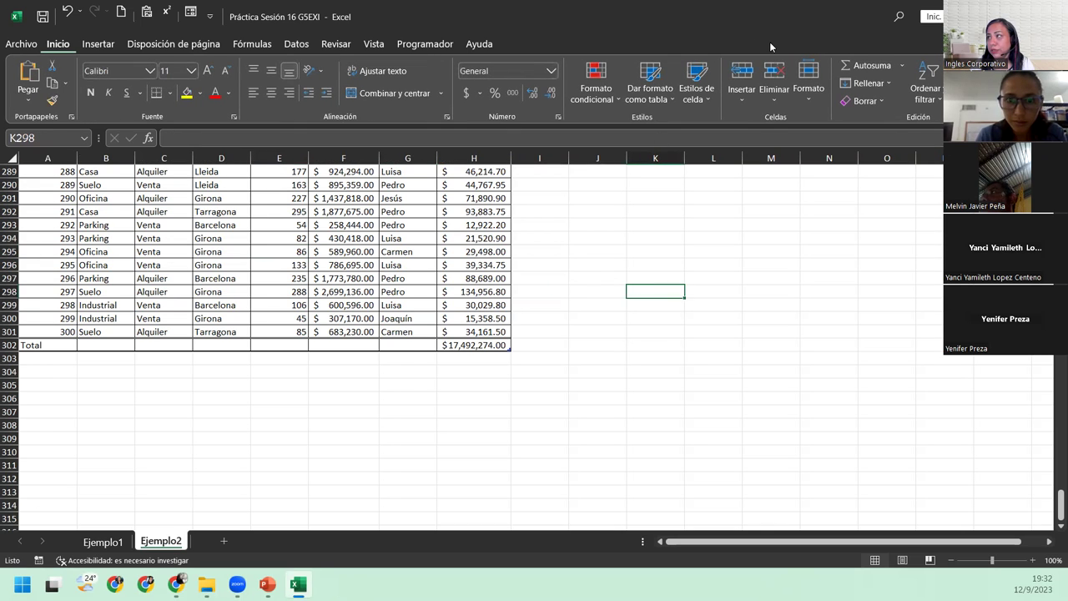
click(299, 240)
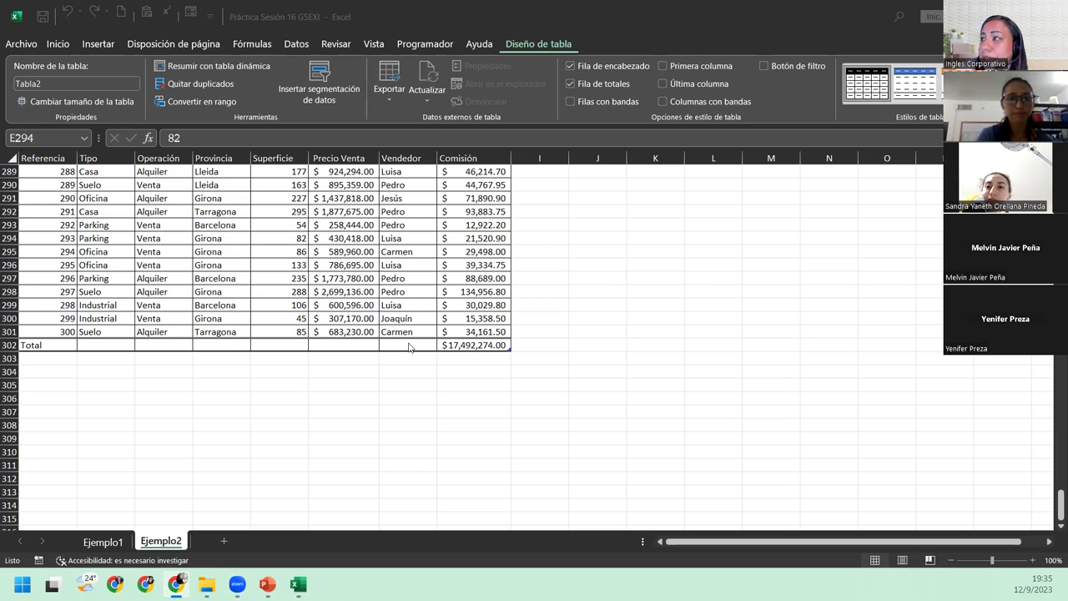
click(473, 346)
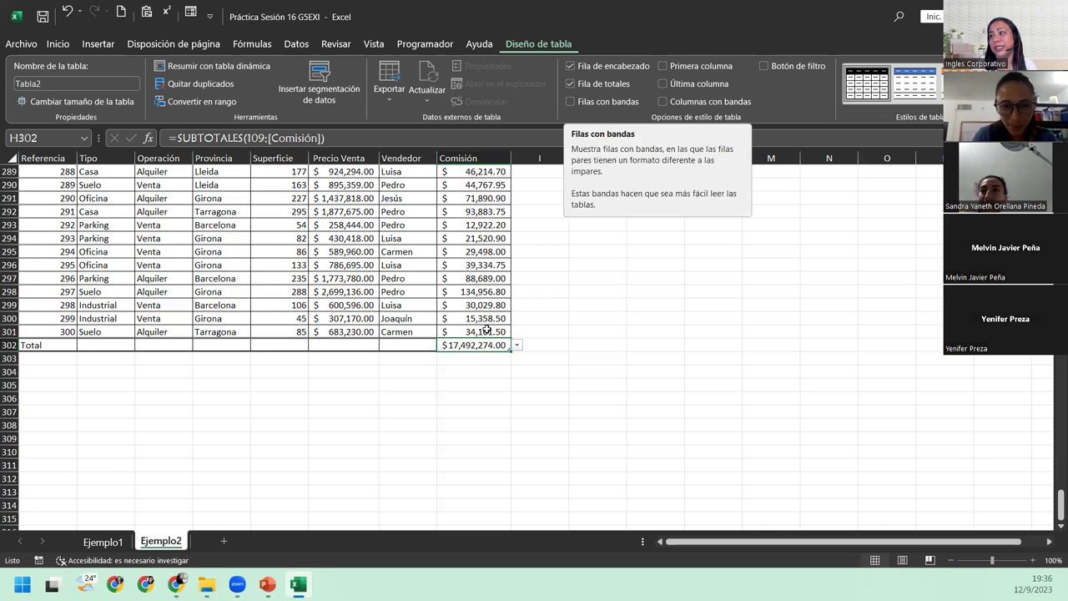
Step: Change the Comisión total from sum to Promedio, then to Máx. ($146,865.00)
click(514, 347)
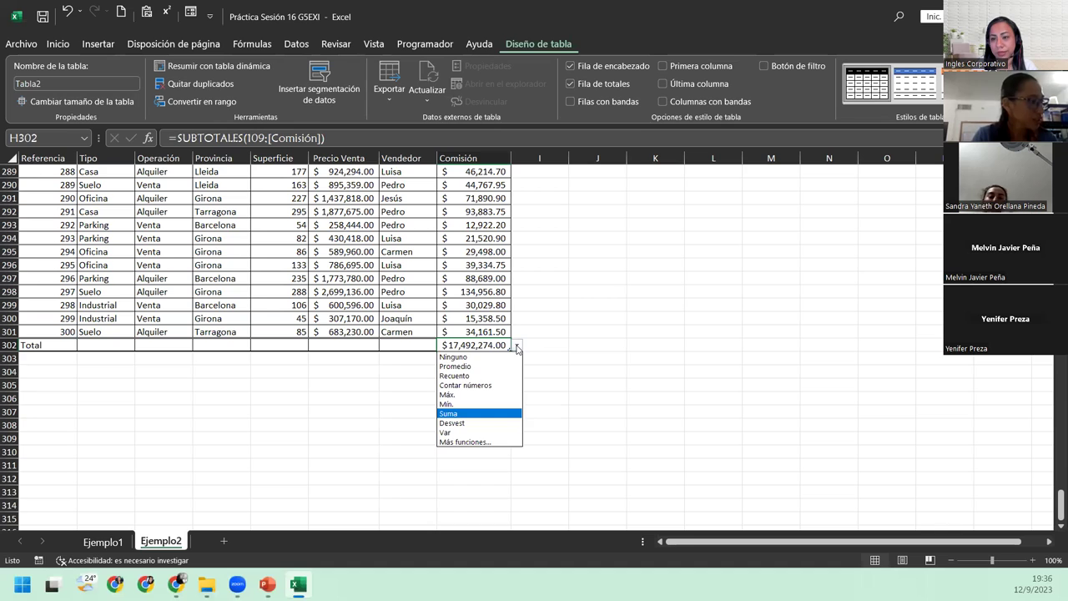
click(517, 347)
click(516, 347)
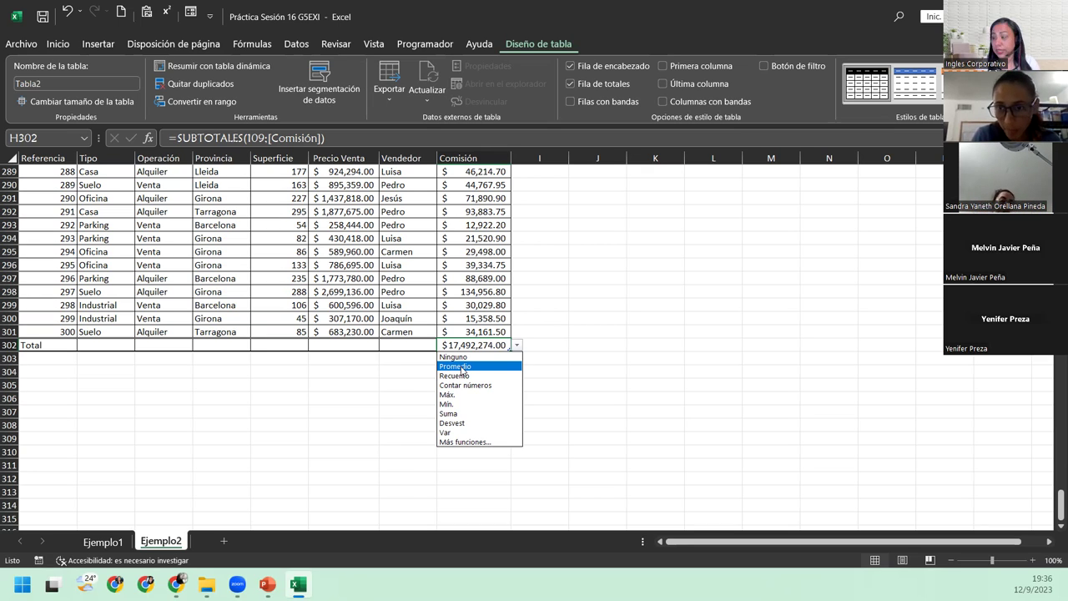
click(461, 367)
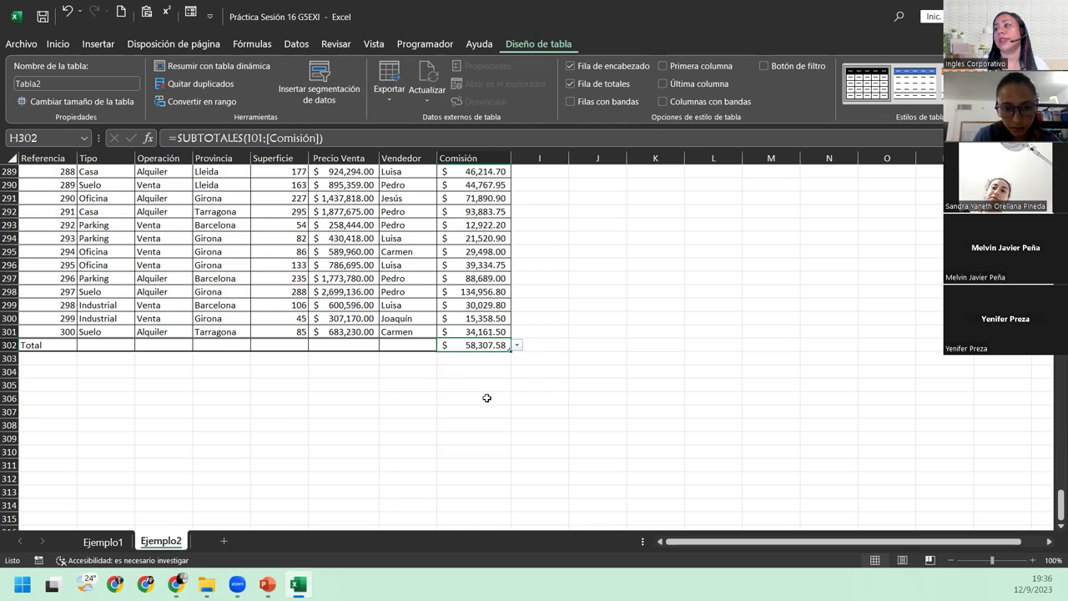
click(516, 345)
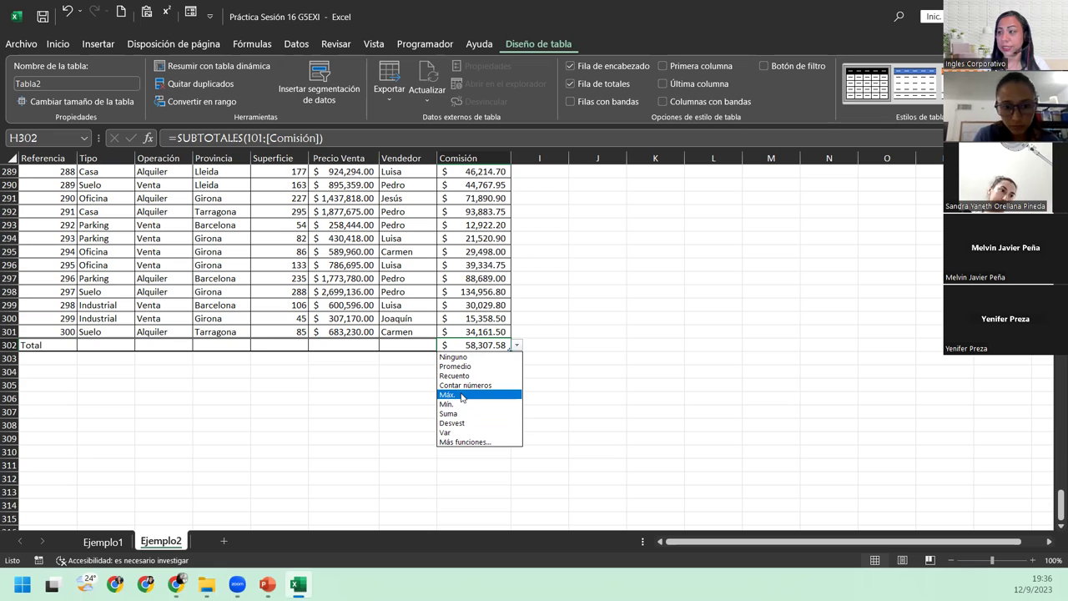
click(462, 395)
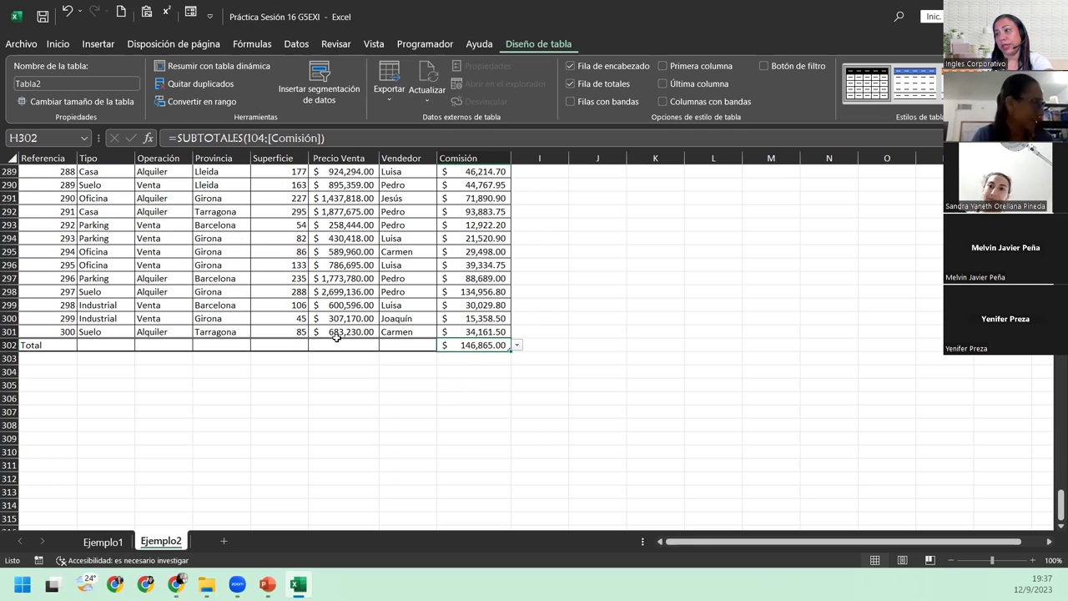
click(341, 347)
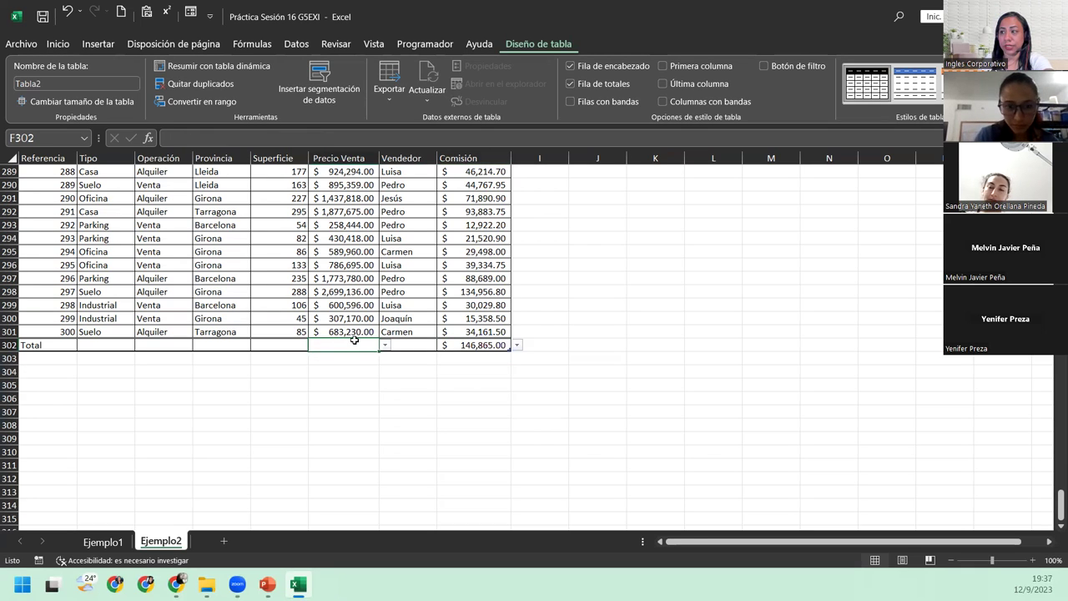
Step: Make the Precio Venta total an average, giving $1,166,151.60
click(385, 346)
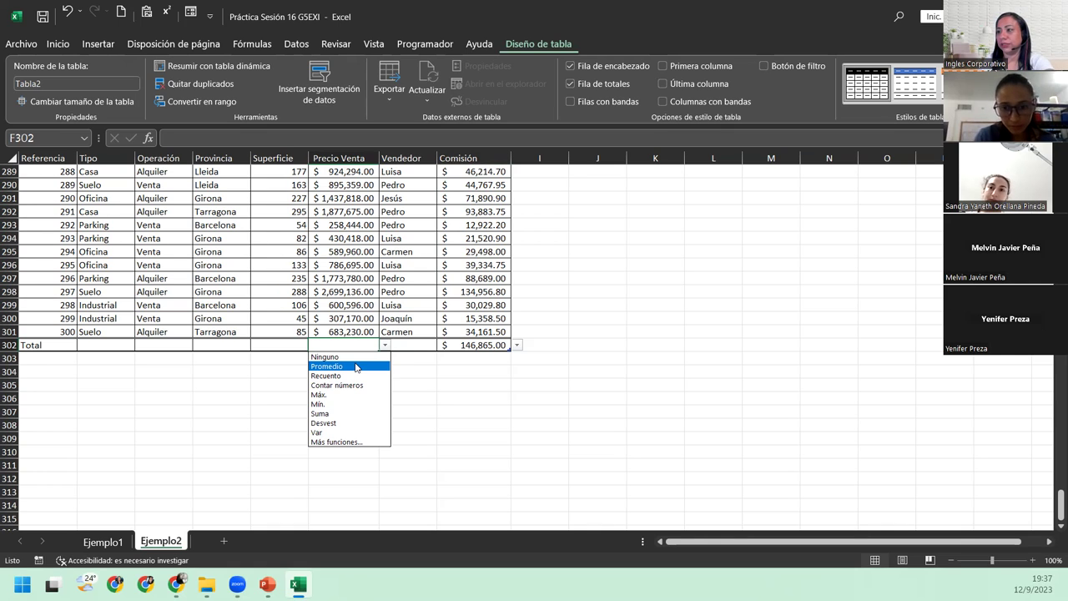
click(356, 366)
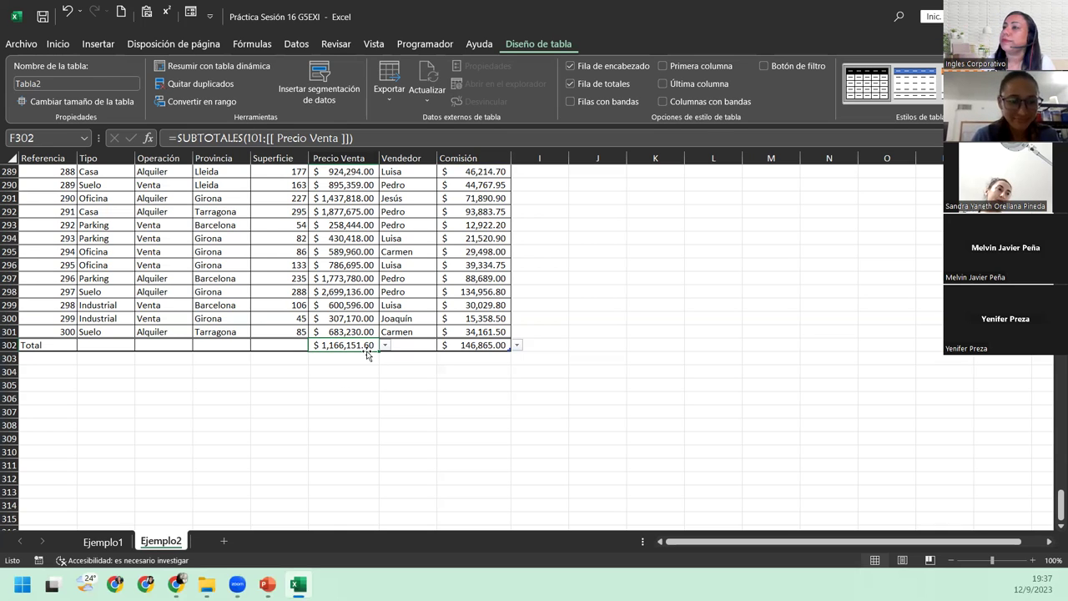
scroll(368, 353, up, 6)
scroll(368, 353, down, 5)
scroll(368, 353, down, 1)
Step: Scroll from the Total row back up to the table's column headers
scroll(368, 353, up, 5)
scroll(368, 354, up, 6)
scroll(367, 354, up, 8)
scroll(368, 354, up, 8)
scroll(368, 354, up, 13)
scroll(367, 354, up, 7)
scroll(368, 354, up, 13)
scroll(368, 353, up, 7)
scroll(368, 354, up, 13)
scroll(368, 354, up, 8)
scroll(368, 353, up, 8)
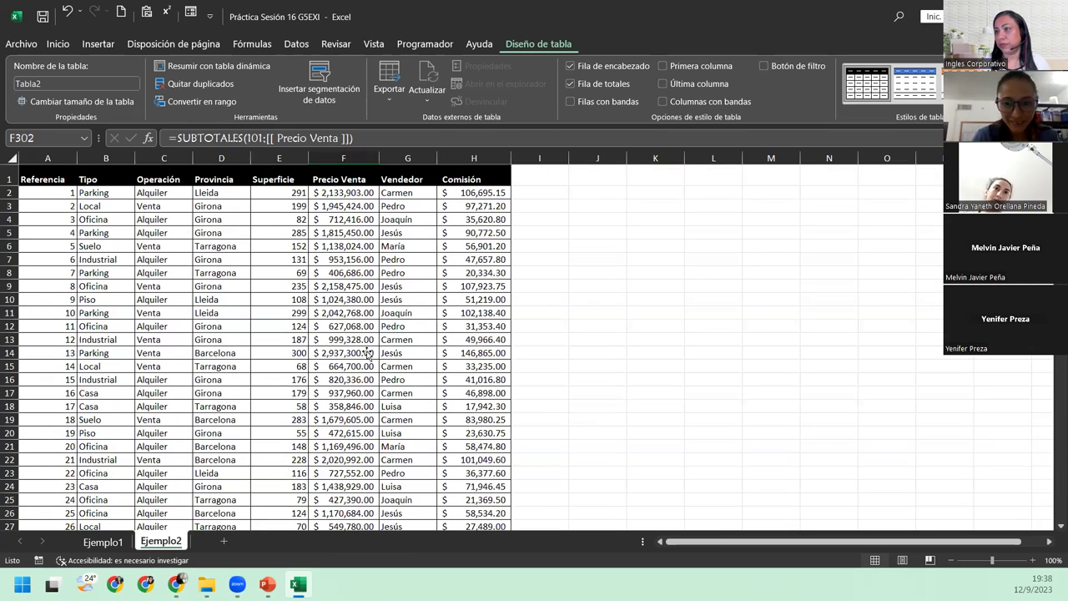
click(85, 182)
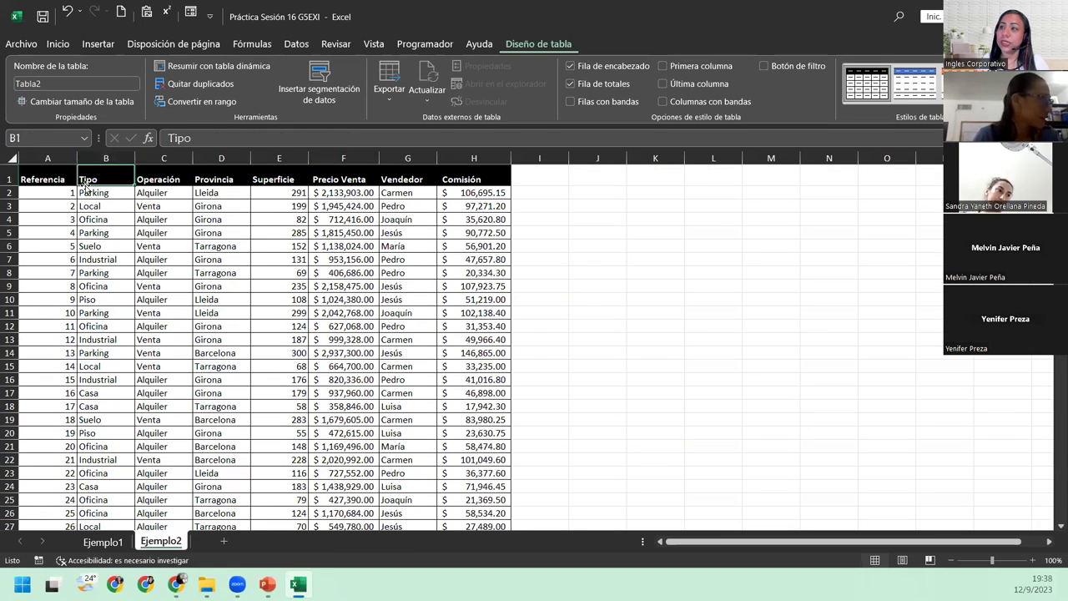
click(63, 193)
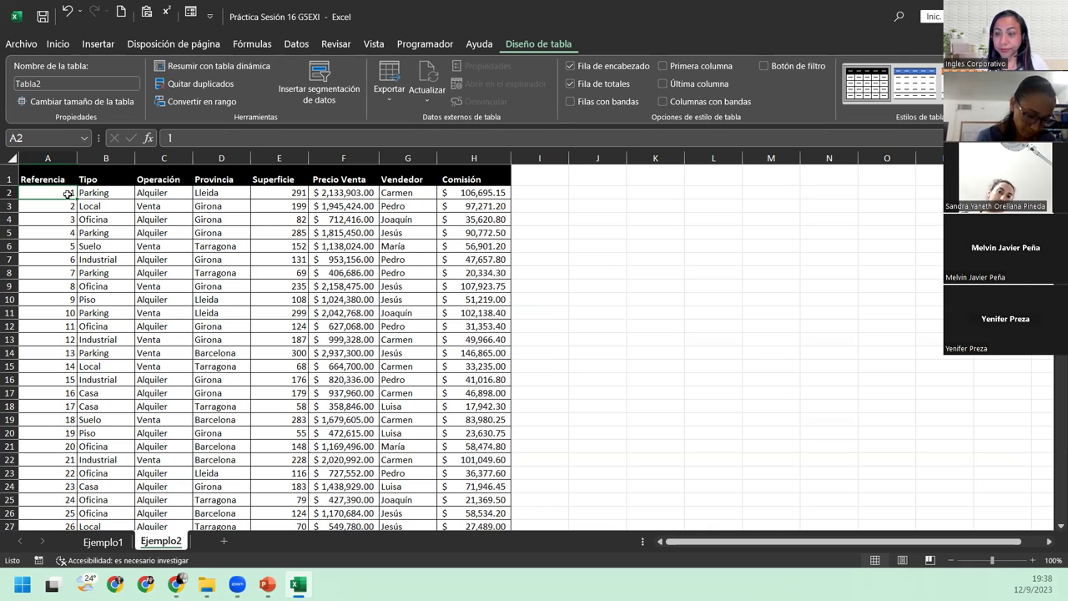
click(239, 217)
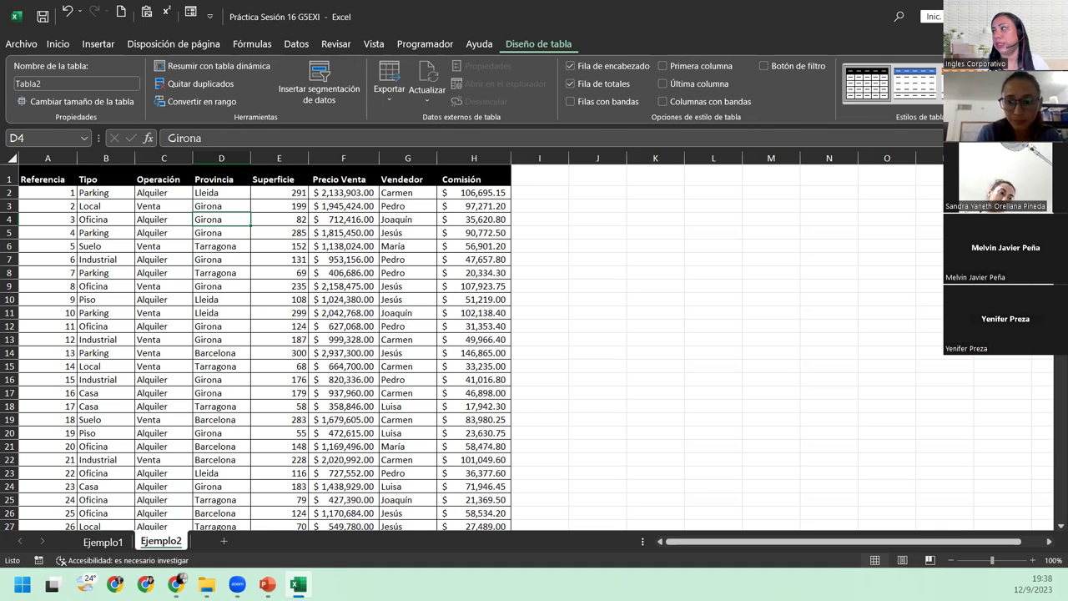
Step: Browse the Estilos de tabla gallery and close it without applying a new style
click(1010, 100)
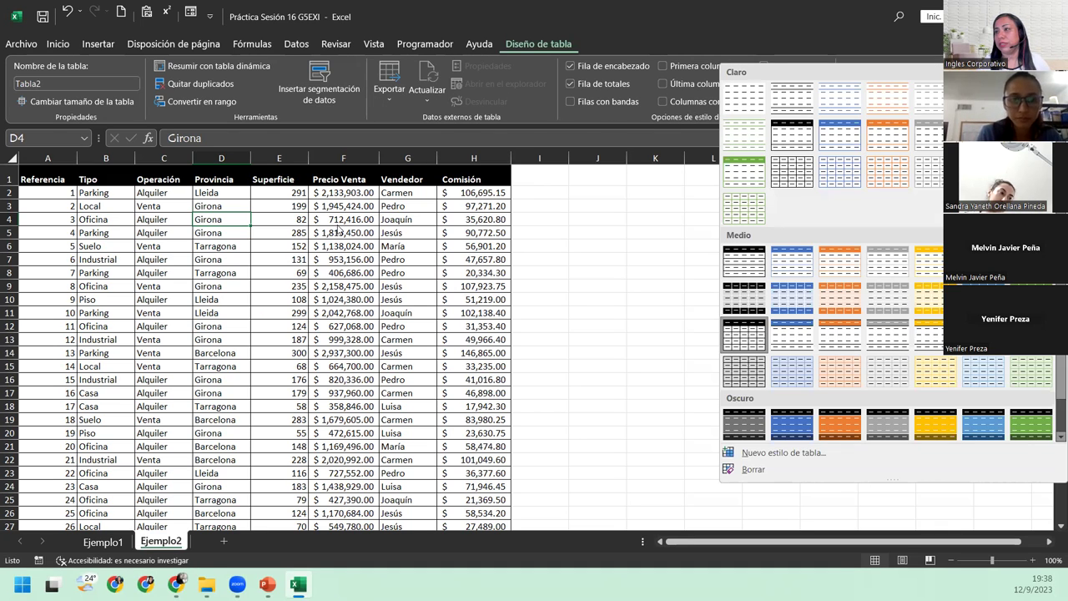
click(644, 30)
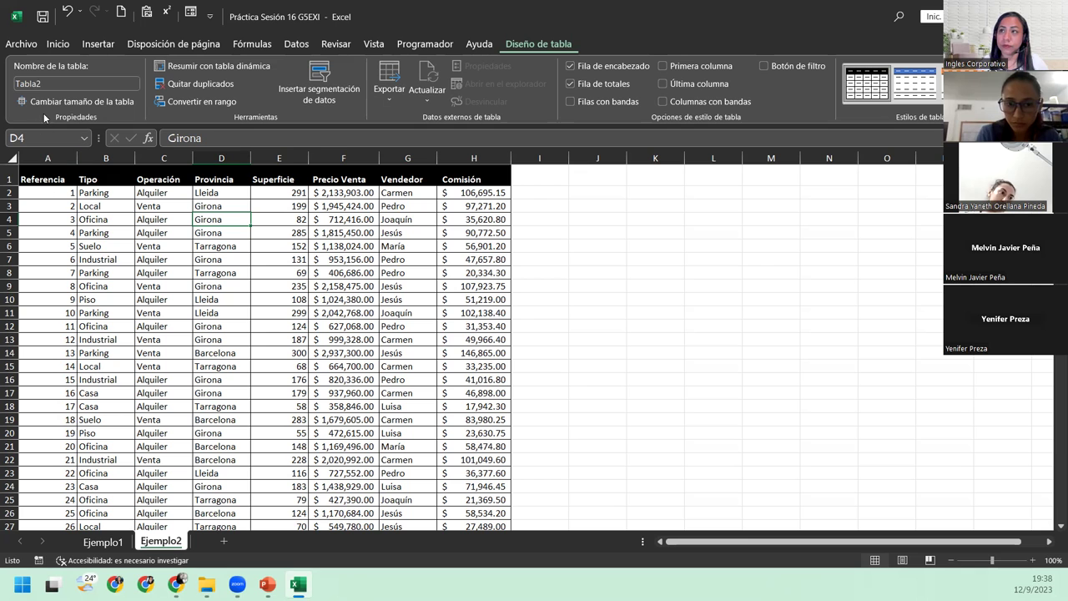
Step: Apply the black-header style from the Medio section of Estilos de tabla to Tabla2
click(62, 46)
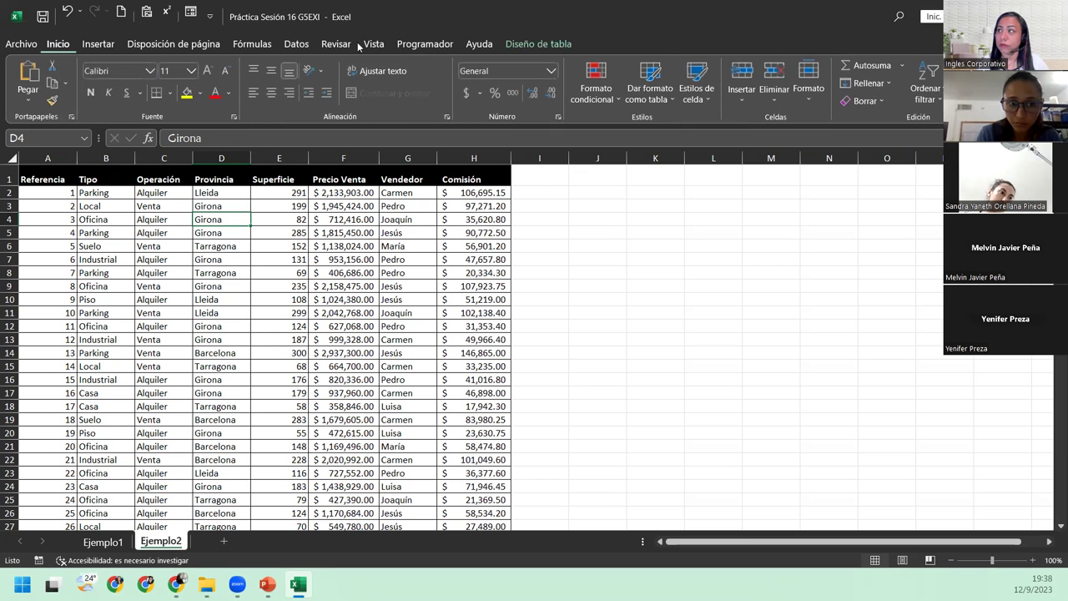
click(657, 104)
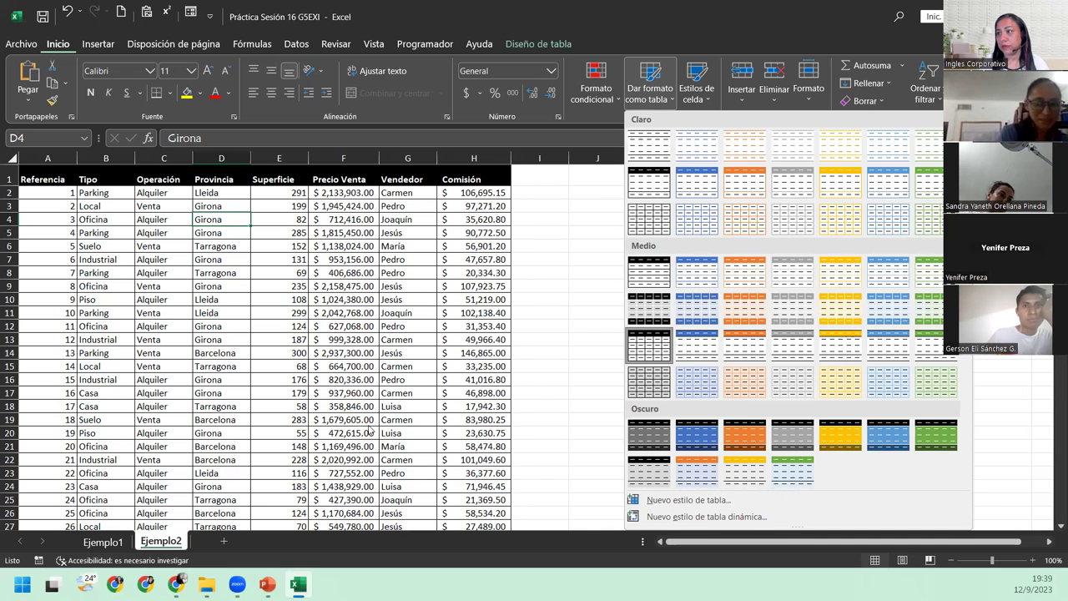
click(234, 255)
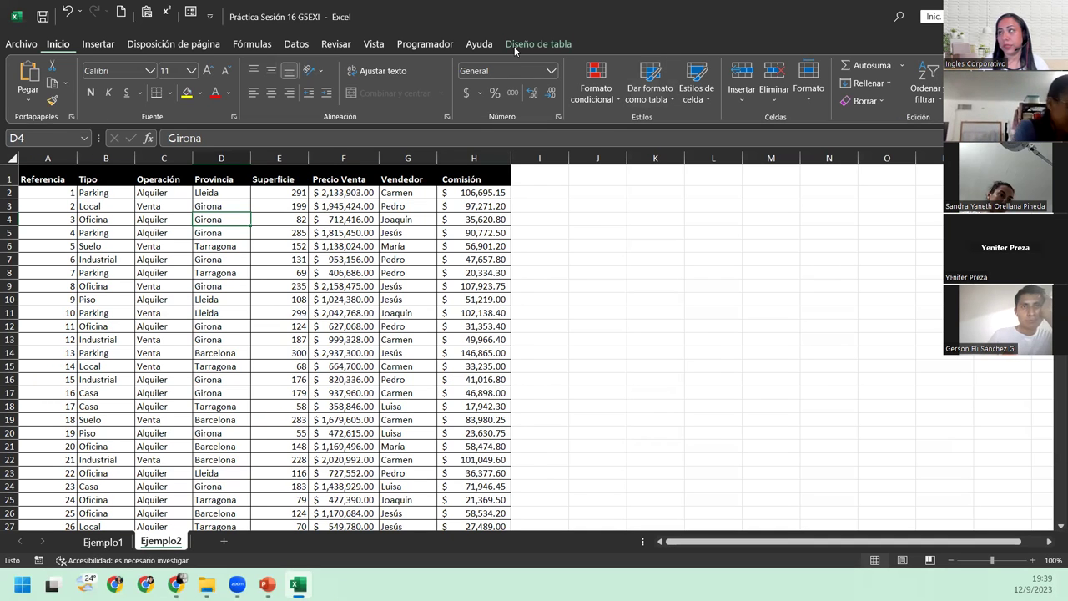
click(514, 45)
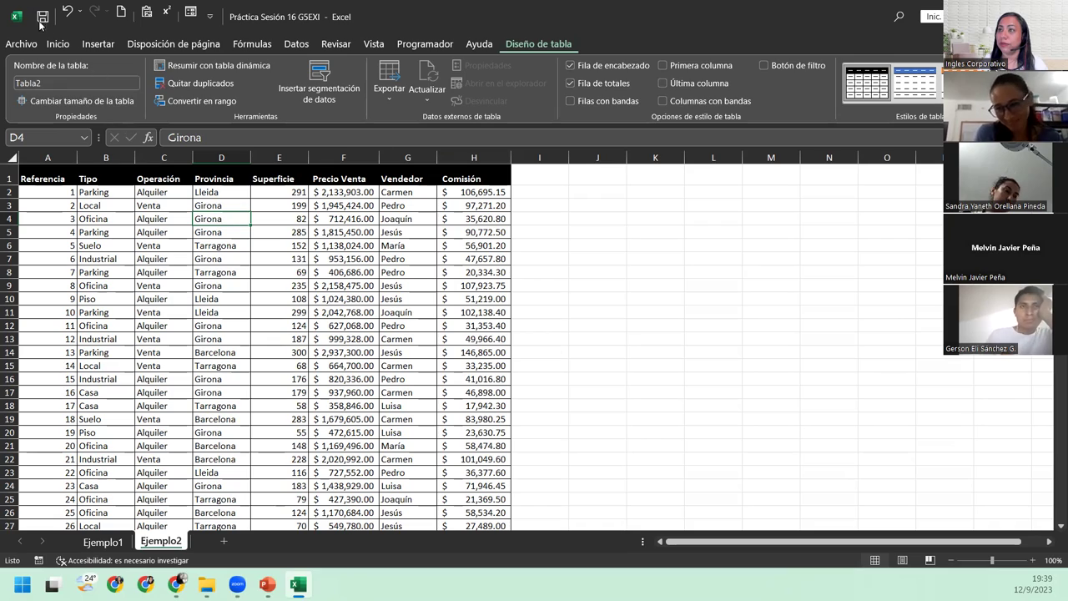
click(57, 44)
click(650, 79)
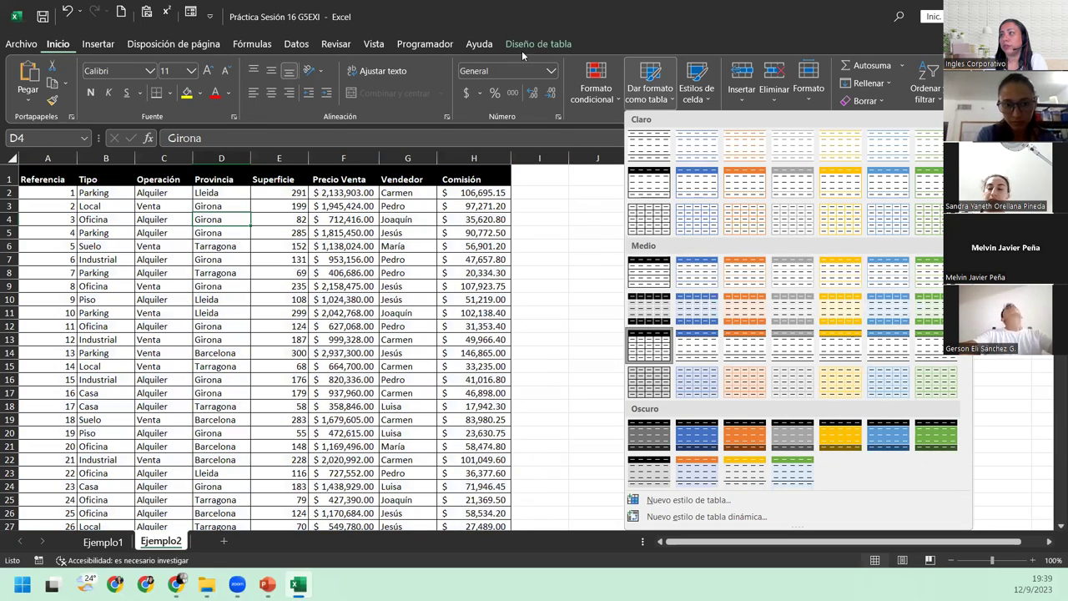
click(521, 48)
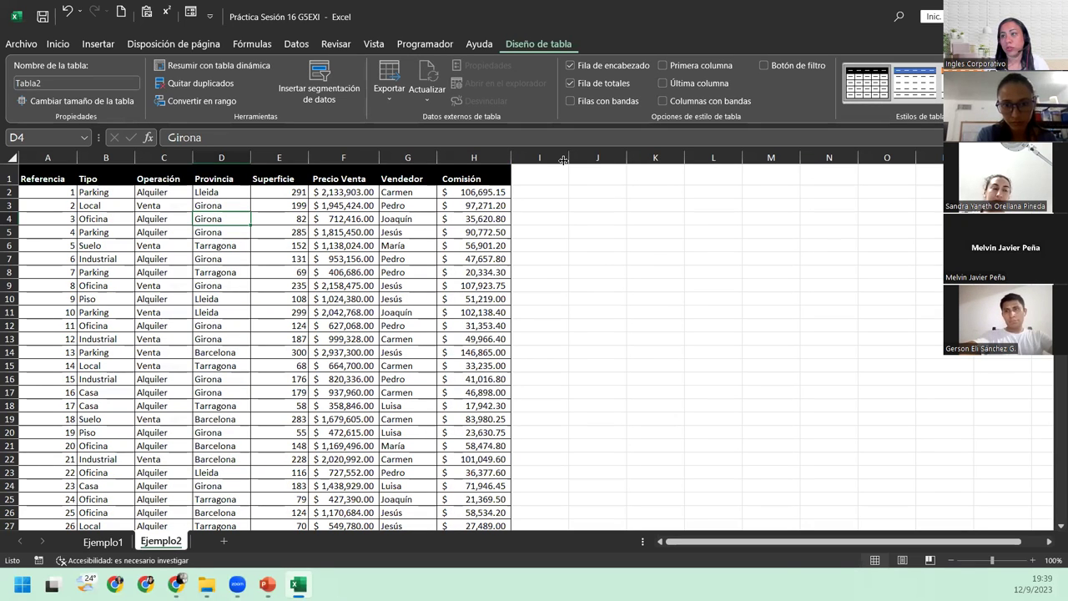
click(935, 98)
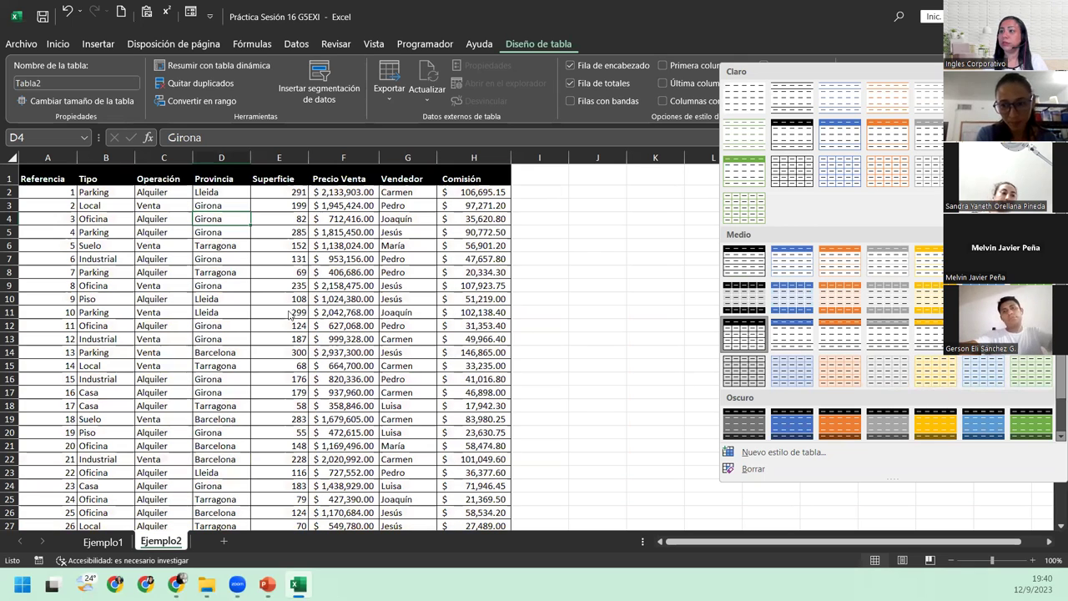
click(743, 371)
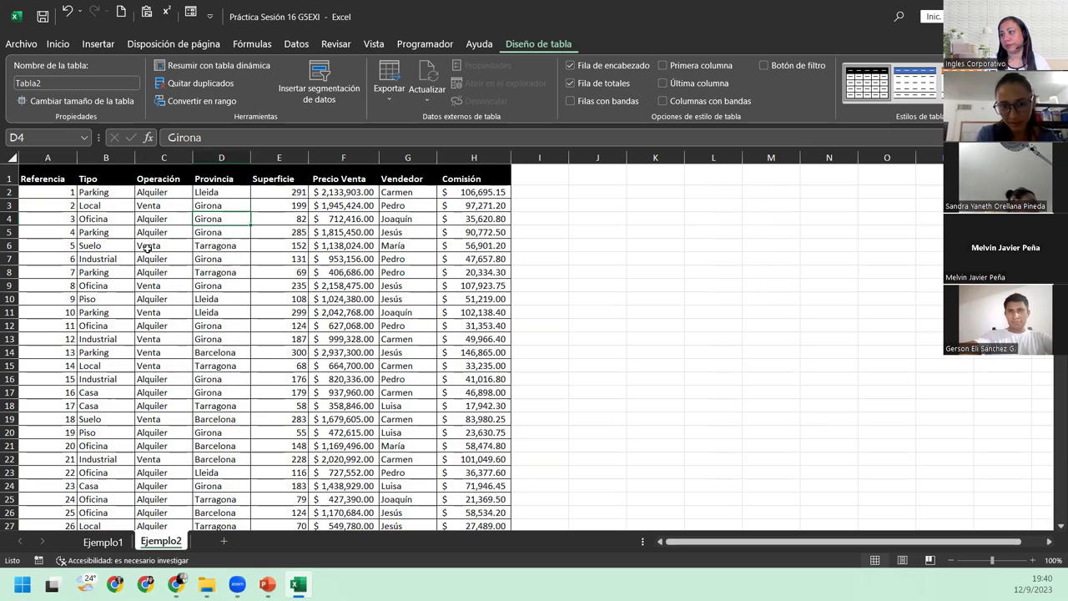
click(458, 178)
click(350, 185)
click(471, 191)
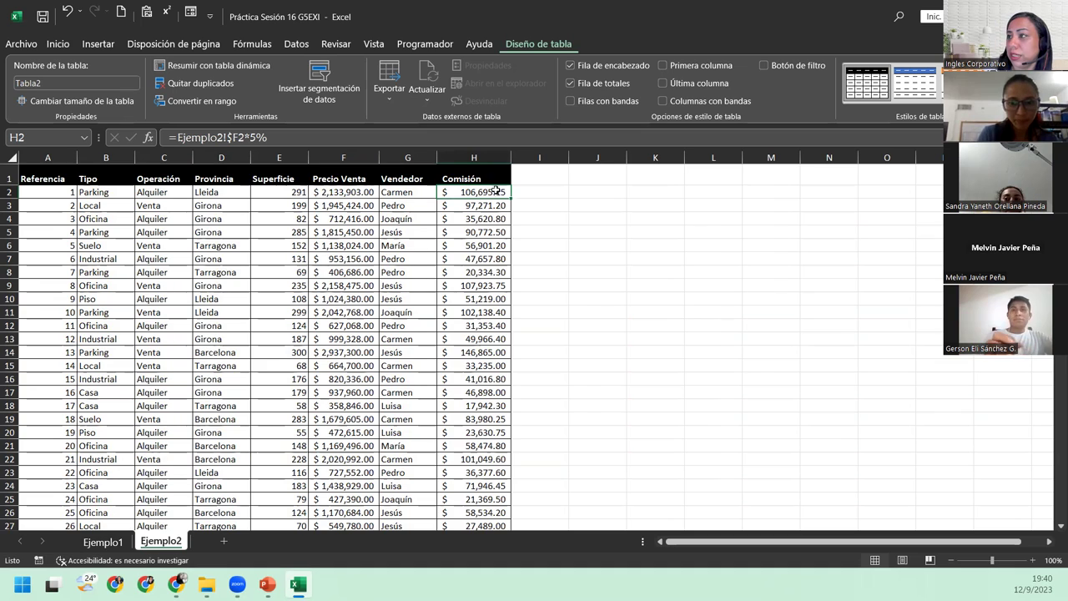
scroll(496, 191, down, 6)
scroll(494, 189, down, 5)
scroll(492, 191, down, 6)
scroll(481, 195, down, 5)
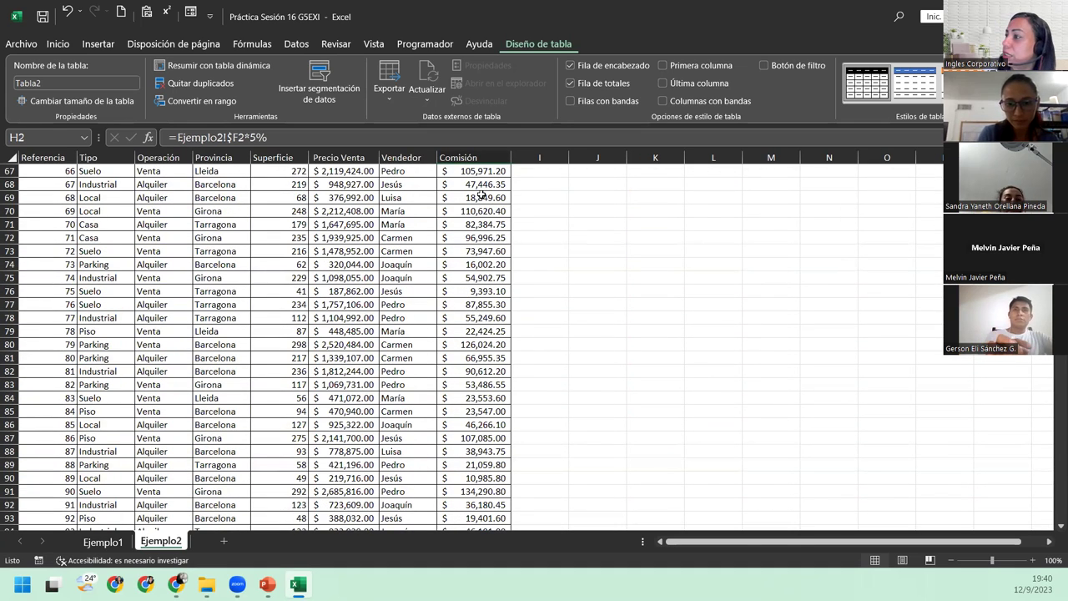
click(482, 195)
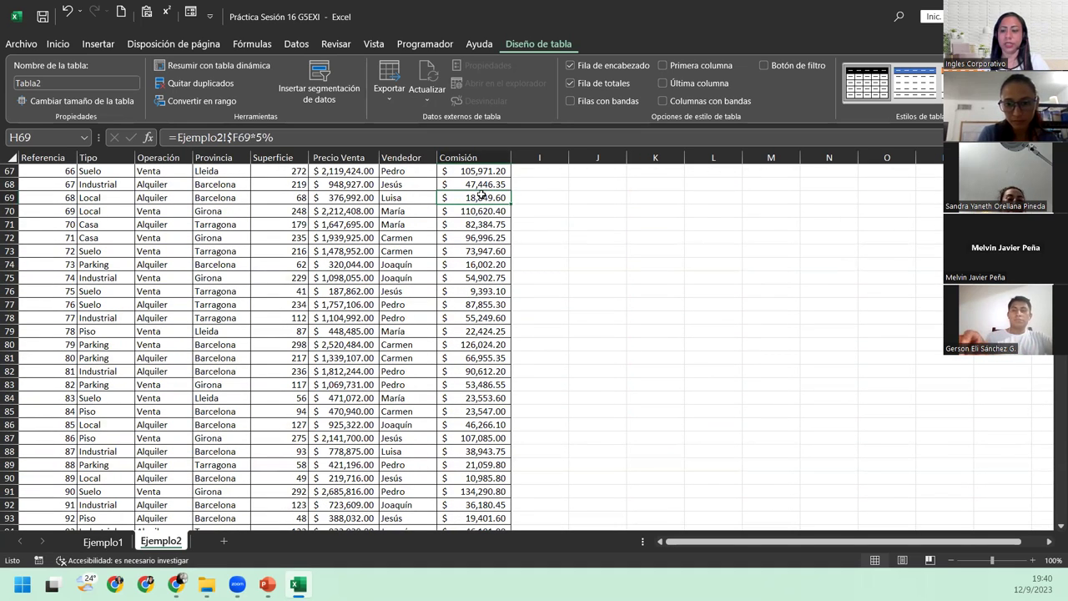
key(ctrl+Down)
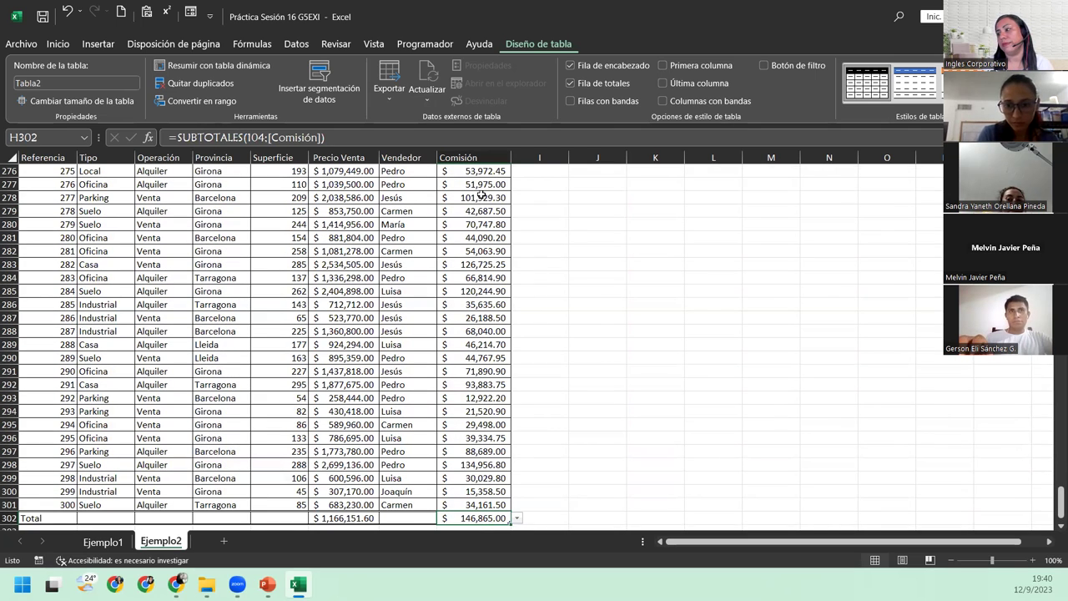
scroll(553, 458, down, 2)
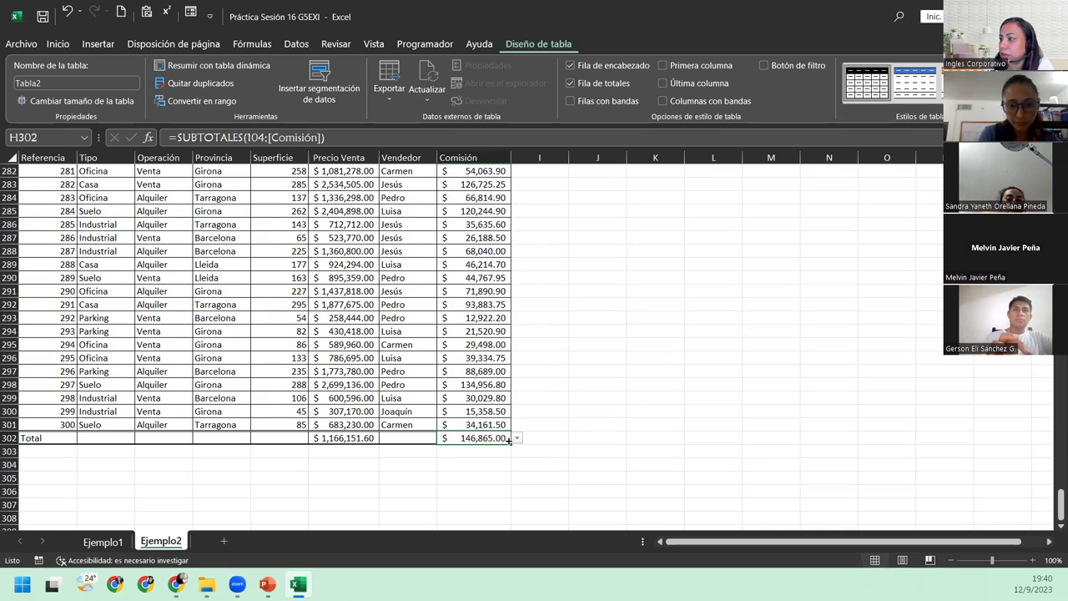
Step: Drag Tabla2's resize handle one column right, adding an empty Columna1 column I after Comisión
right_click(476, 161)
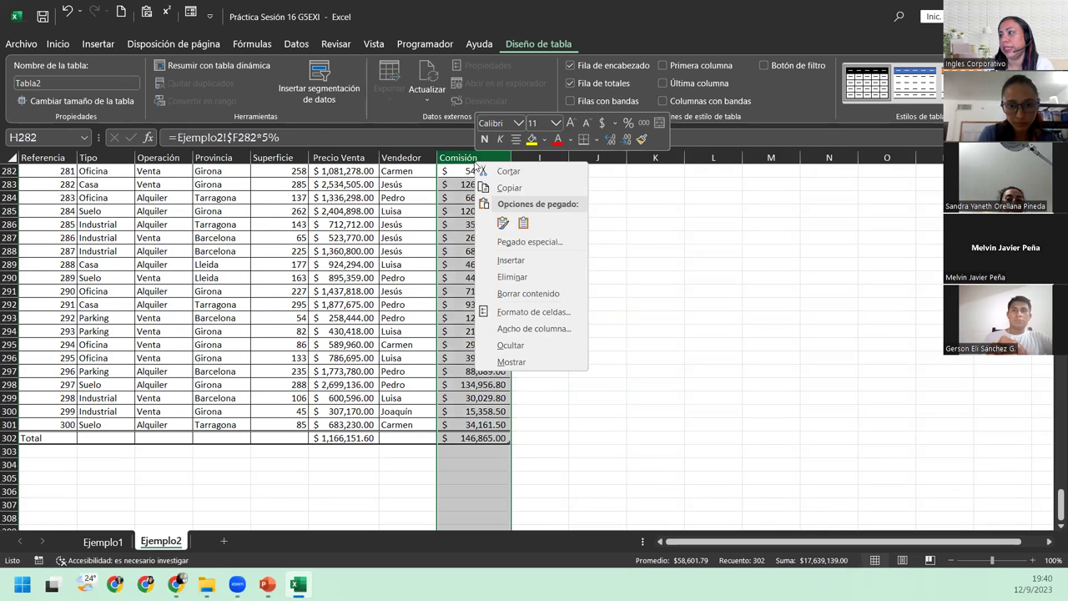
click(540, 261)
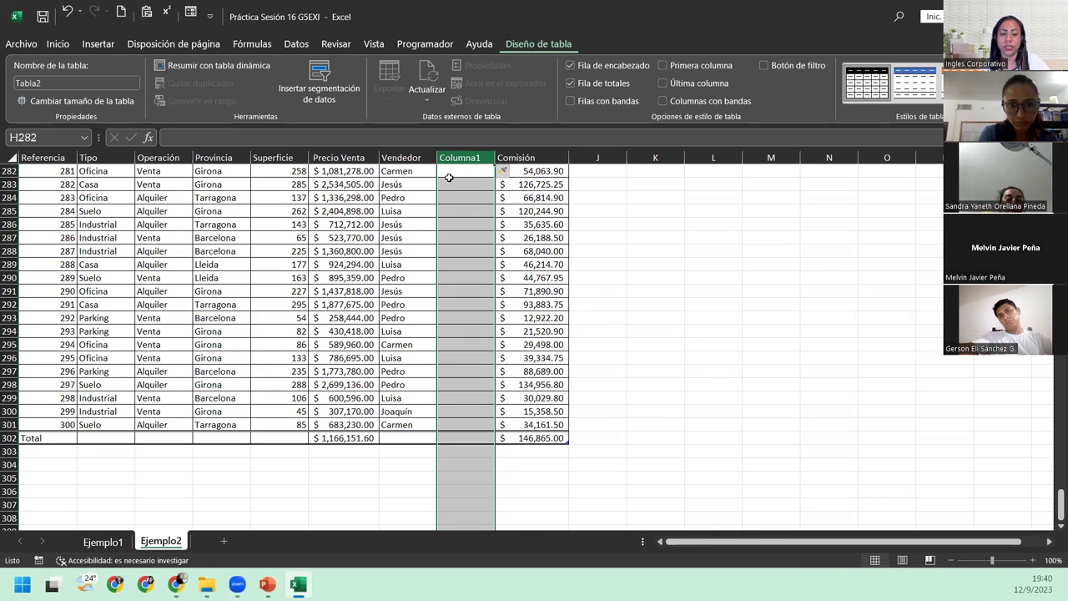
key(ctrl+z)
click(491, 393)
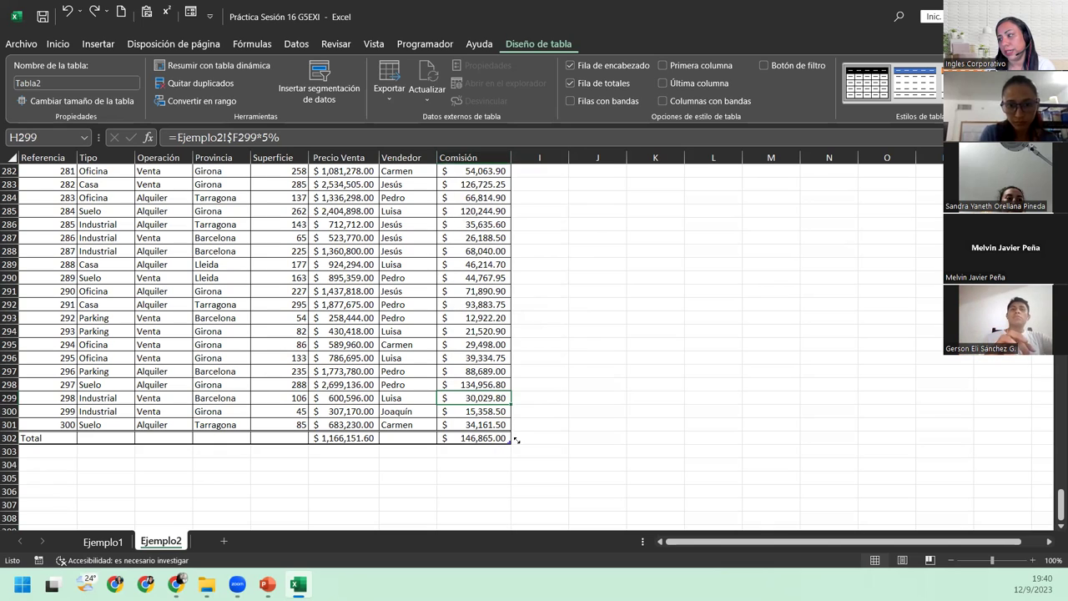
drag(515, 438, 546, 440)
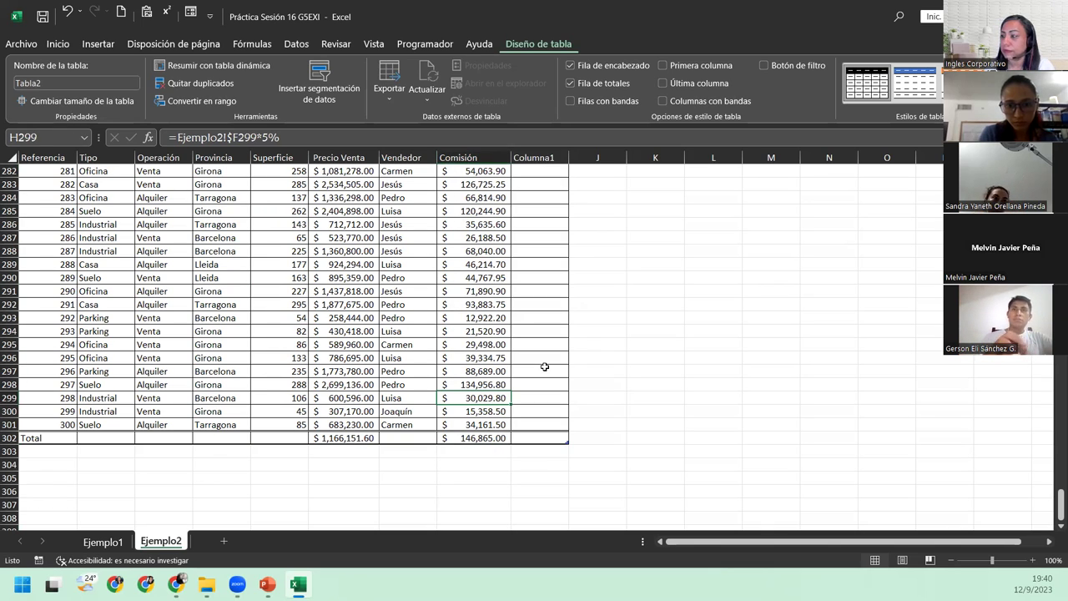
scroll(544, 366, up, 8)
scroll(544, 366, up, 7)
scroll(544, 366, up, 8)
scroll(544, 366, up, 13)
scroll(543, 367, up, 13)
Step: Replace the Columna1 header in I1 with the typed text 'enta total'
click(544, 162)
click(544, 289)
key(ctrl+Up)
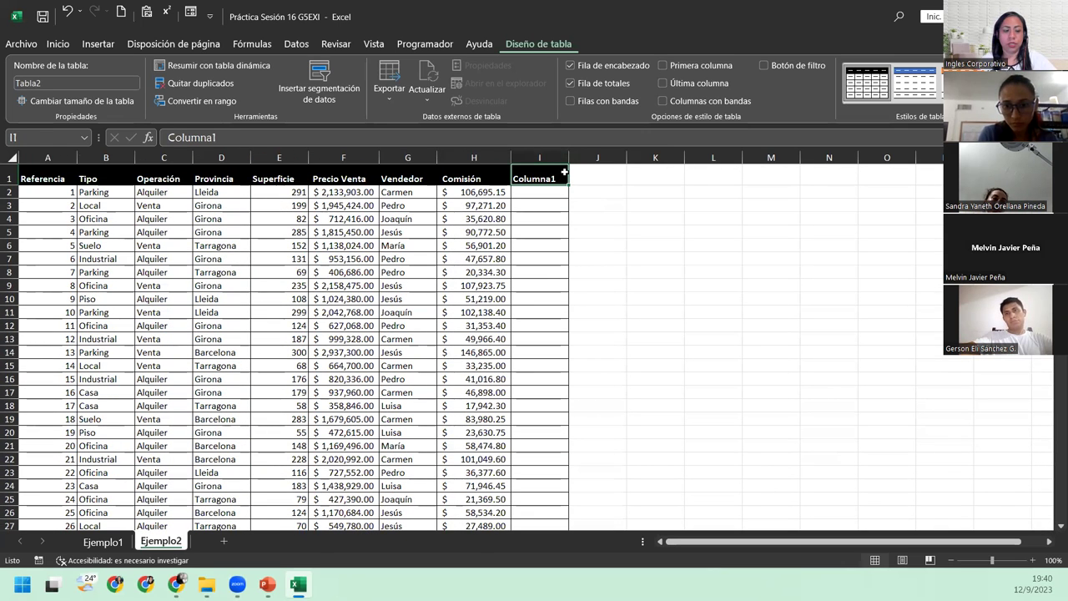
text(enta total)
key(ctrl+Return)
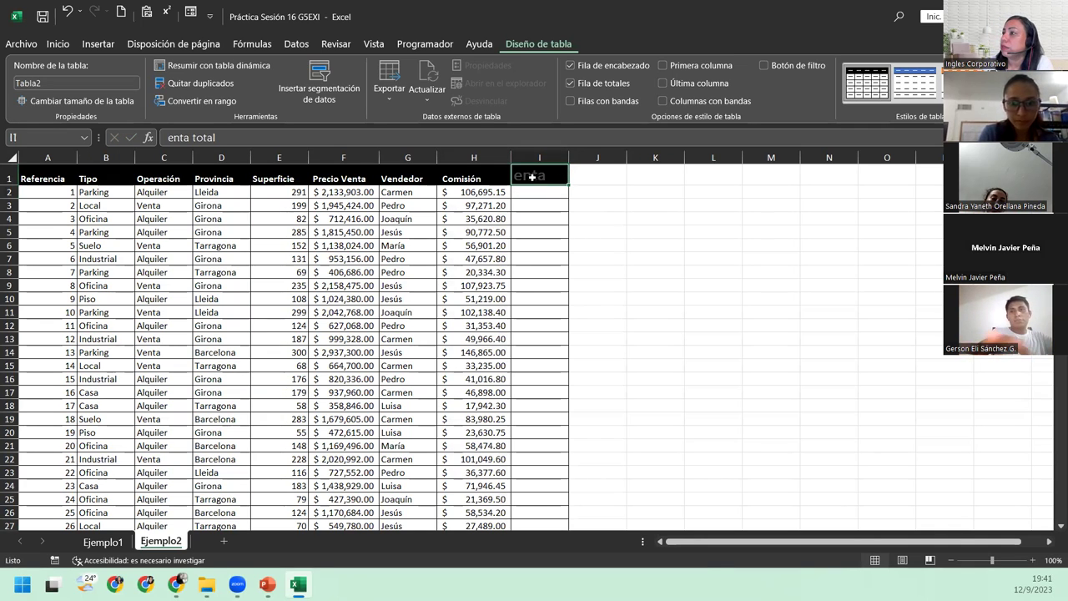
Step: Clear the new header's formatting and centre the row 1 headers horizontally and vertically
click(67, 46)
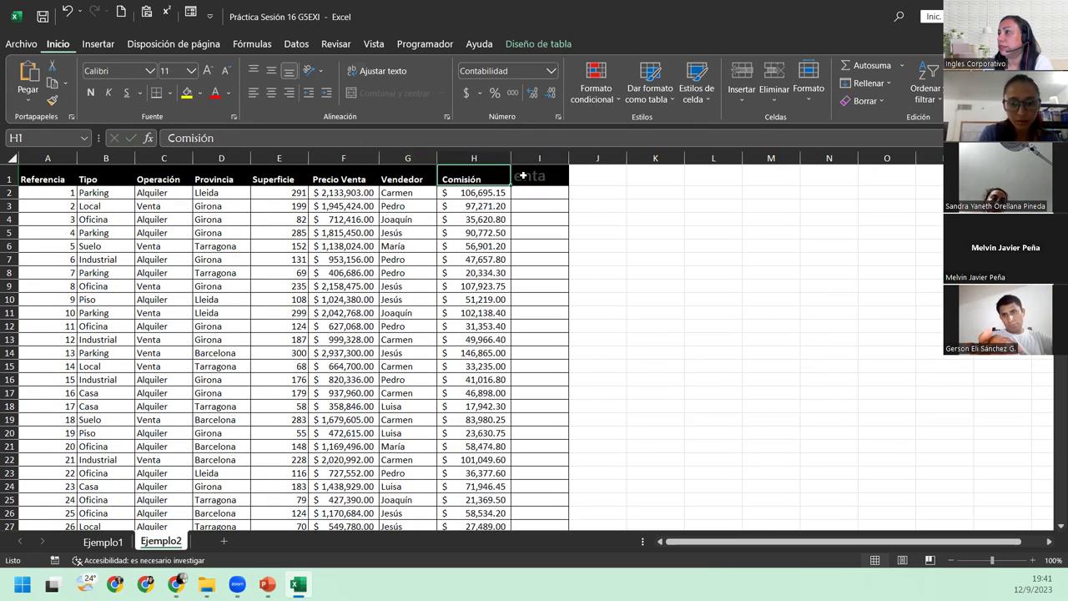
click(864, 101)
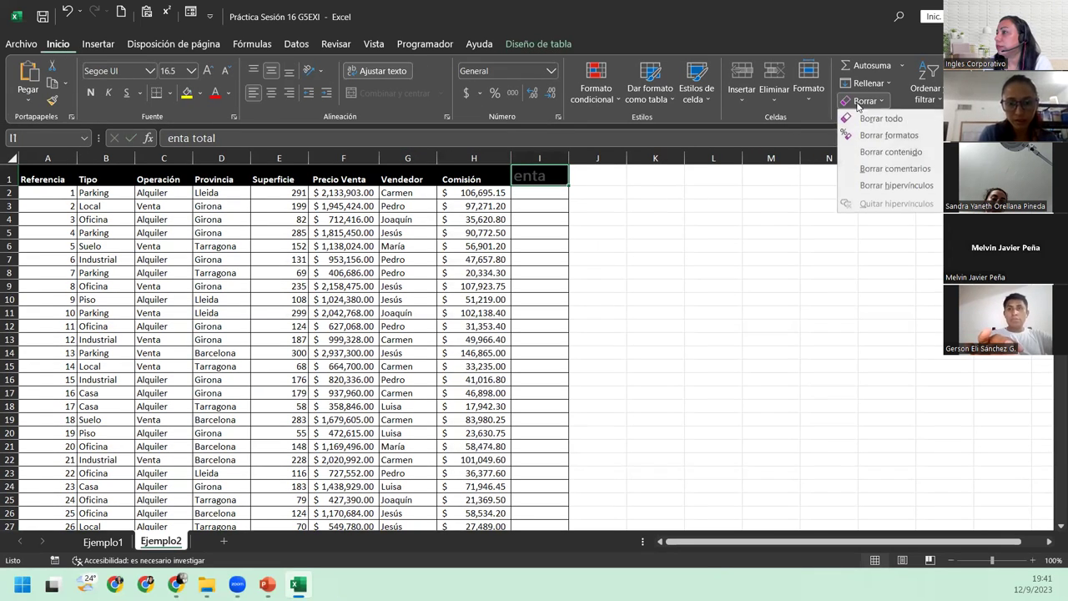
click(883, 138)
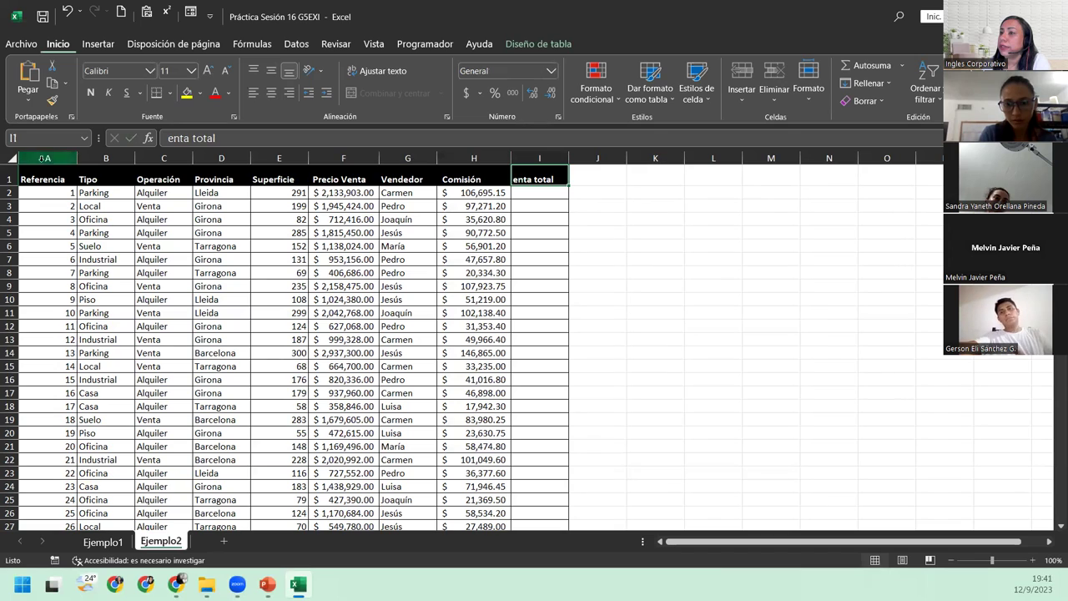
click(9, 178)
click(271, 92)
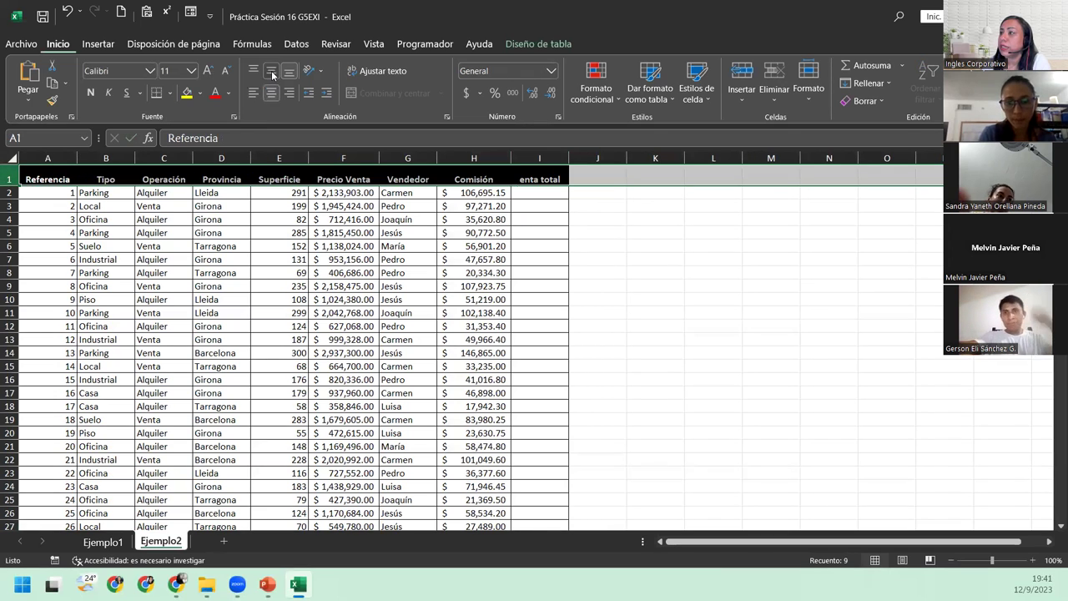
click(272, 75)
Step: Correct the header to read 'venta total' and select the first cell beneath it
click(546, 176)
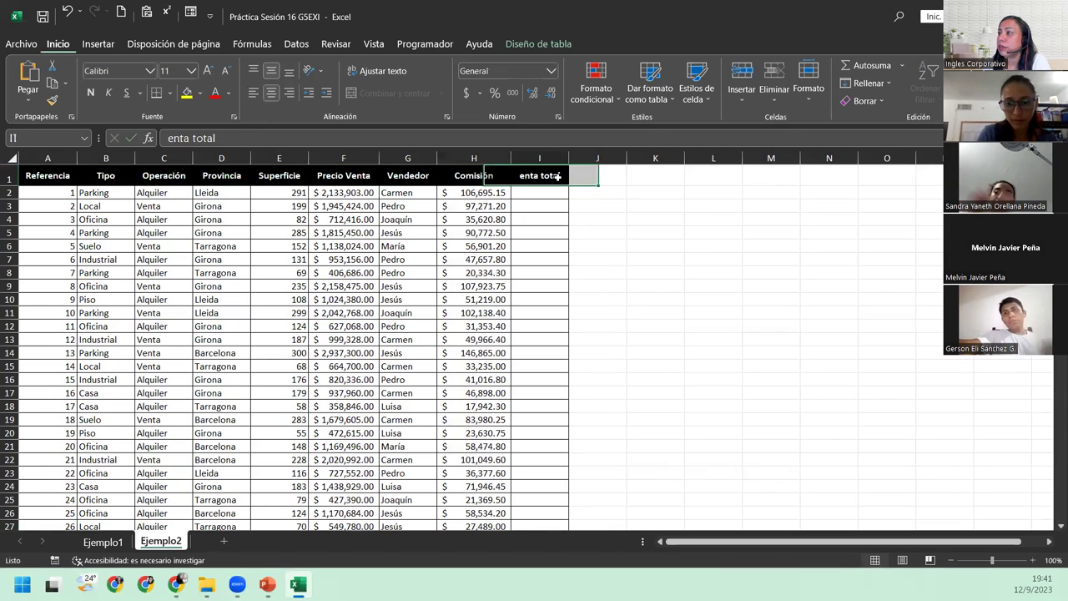
click(166, 138)
text(v)
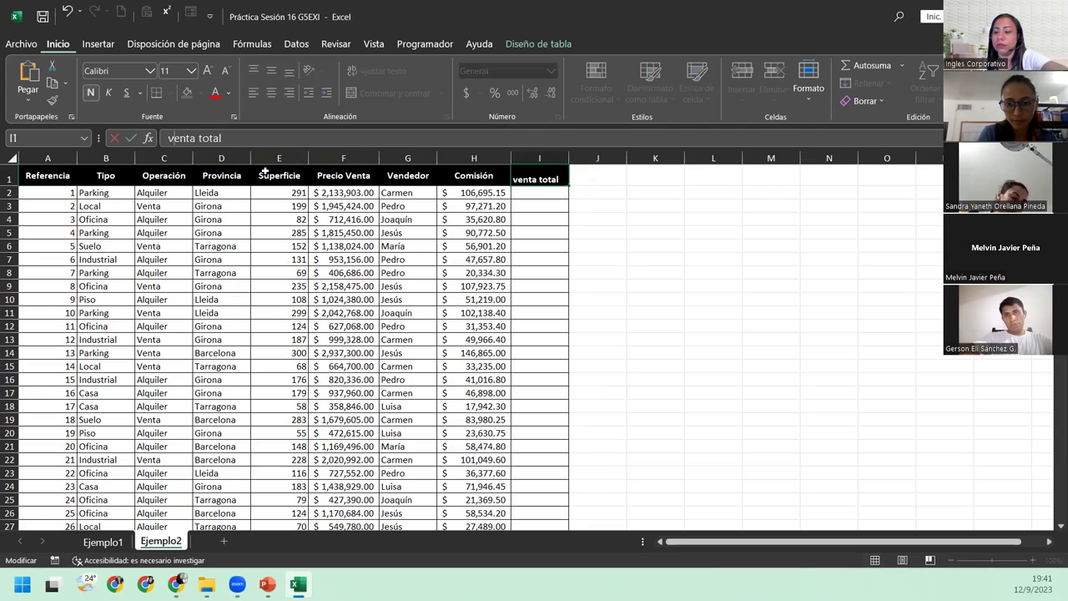
key(Return)
click(533, 168)
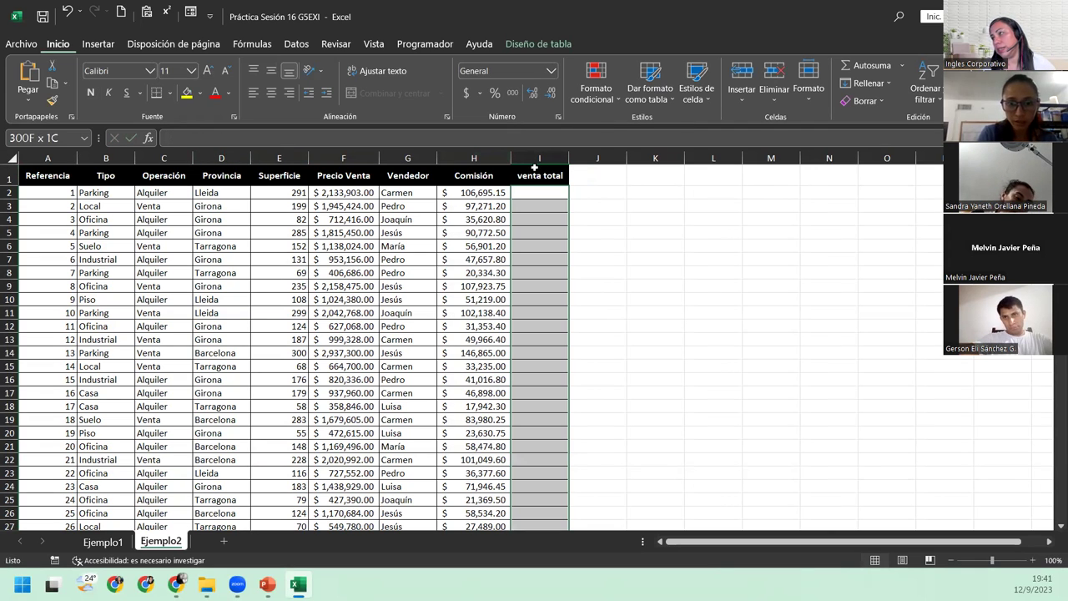
click(535, 175)
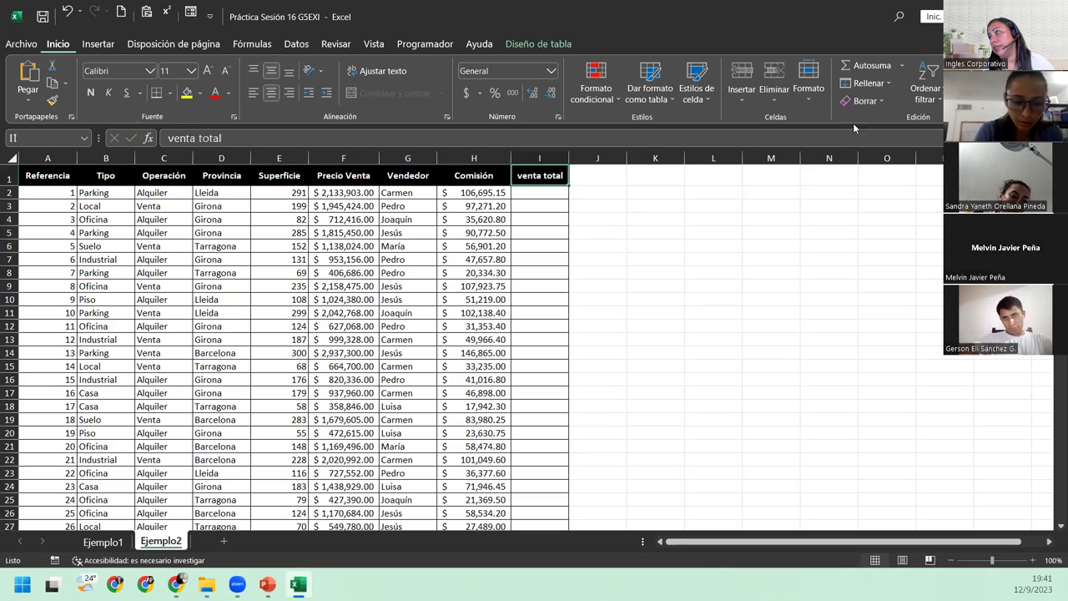
click(868, 100)
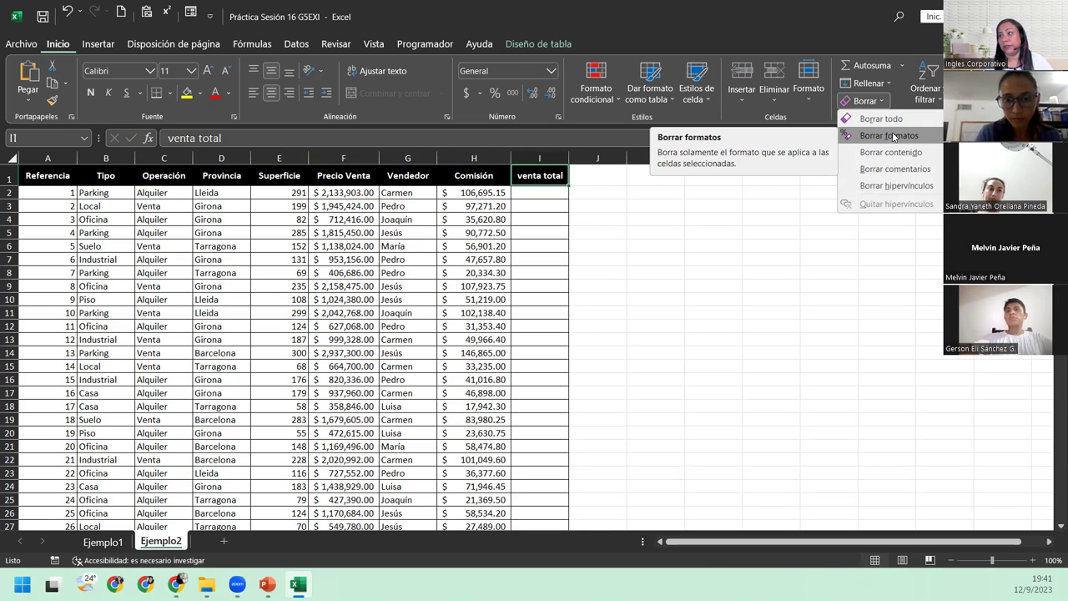
click(536, 200)
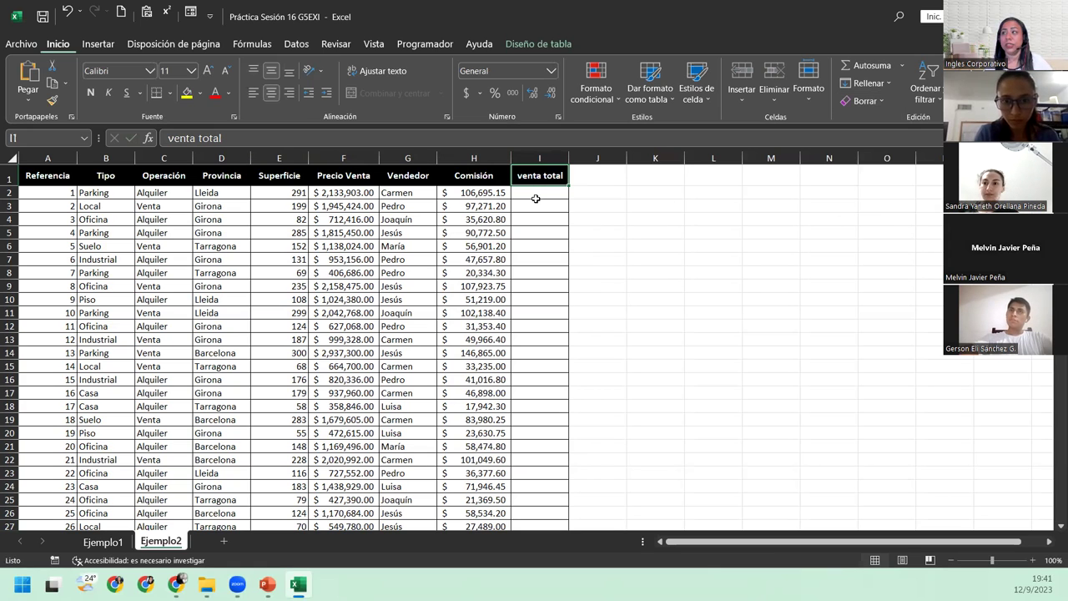
click(536, 196)
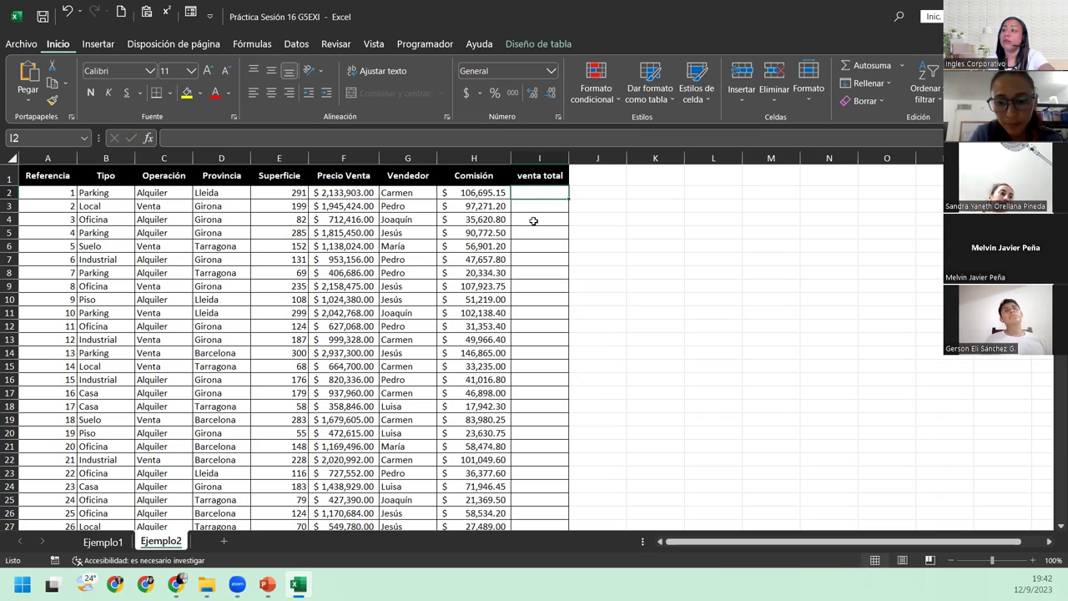
text(=)
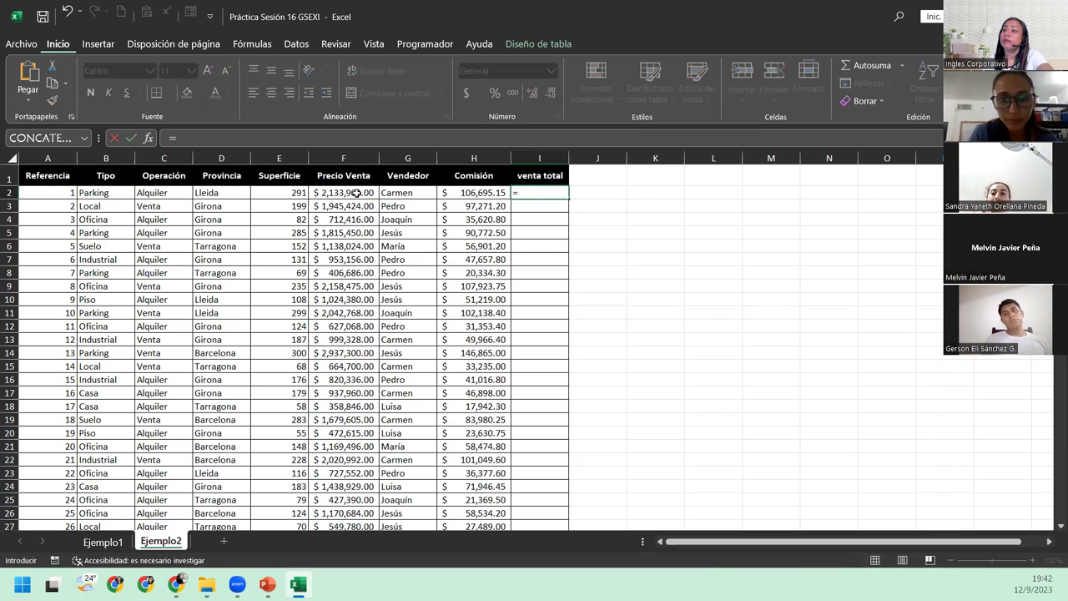
click(357, 193)
text(-)
click(448, 192)
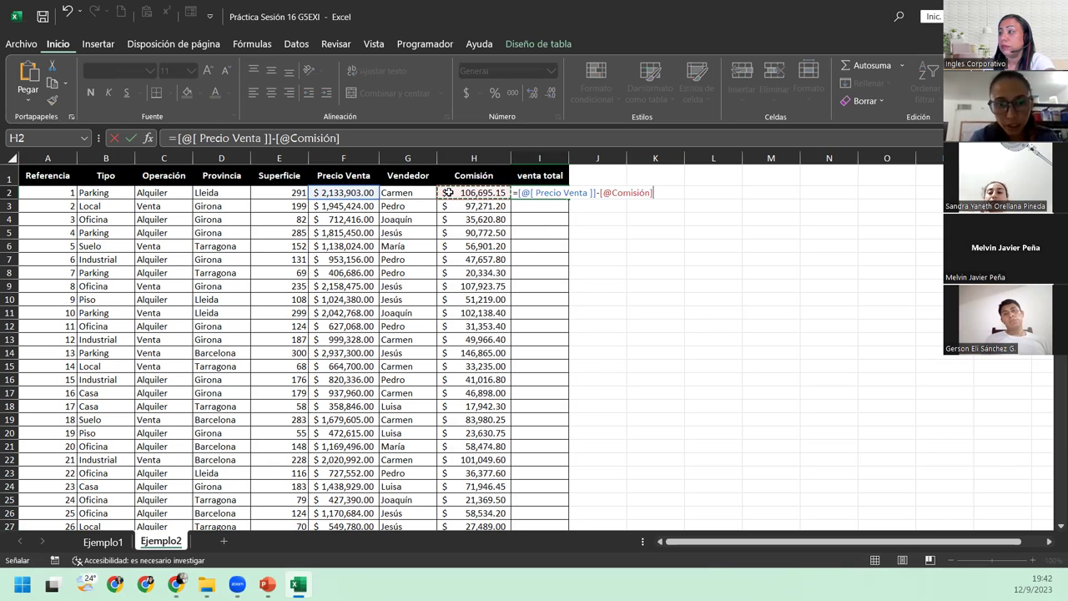
key(Return)
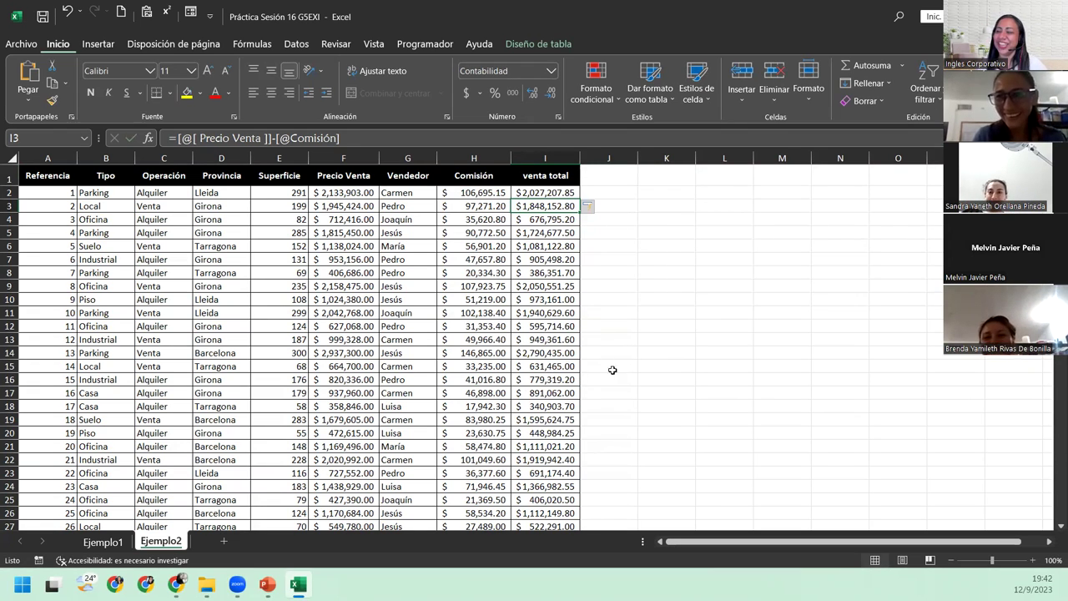
click(310, 303)
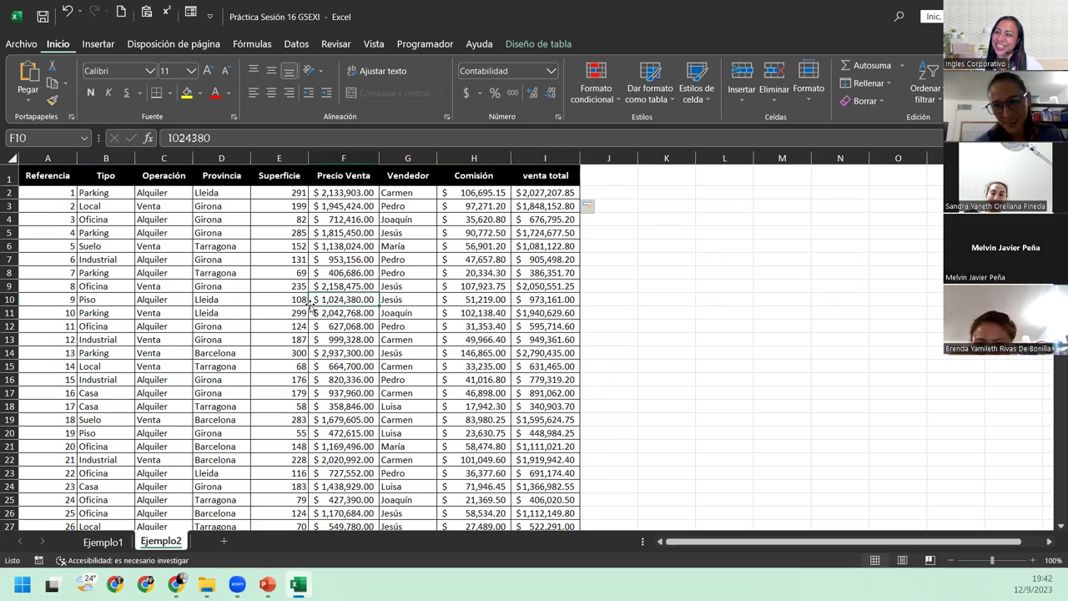
click(52, 194)
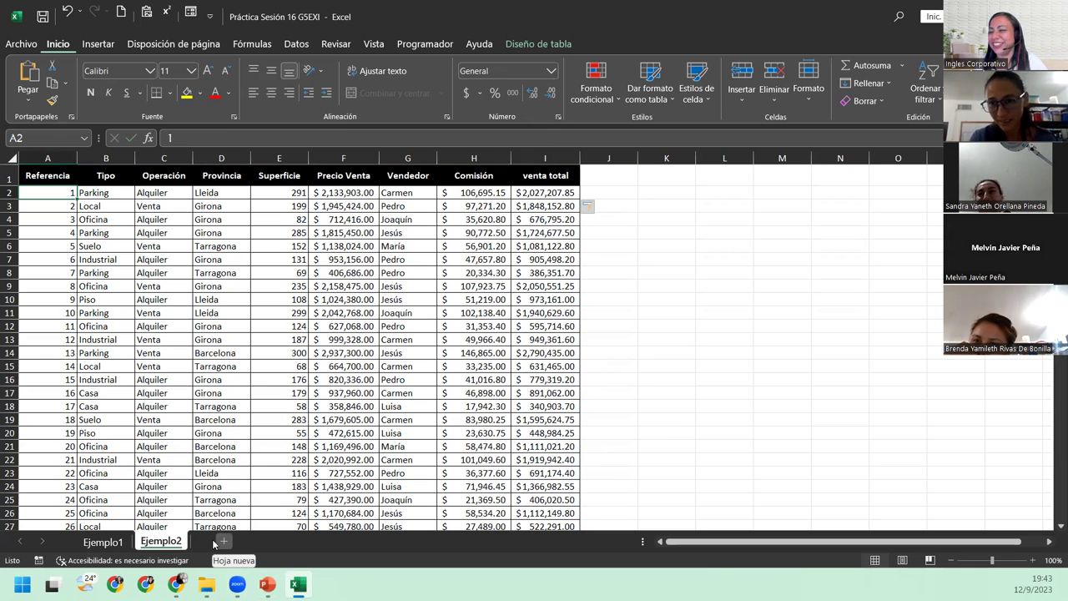
mouse_move(237, 584)
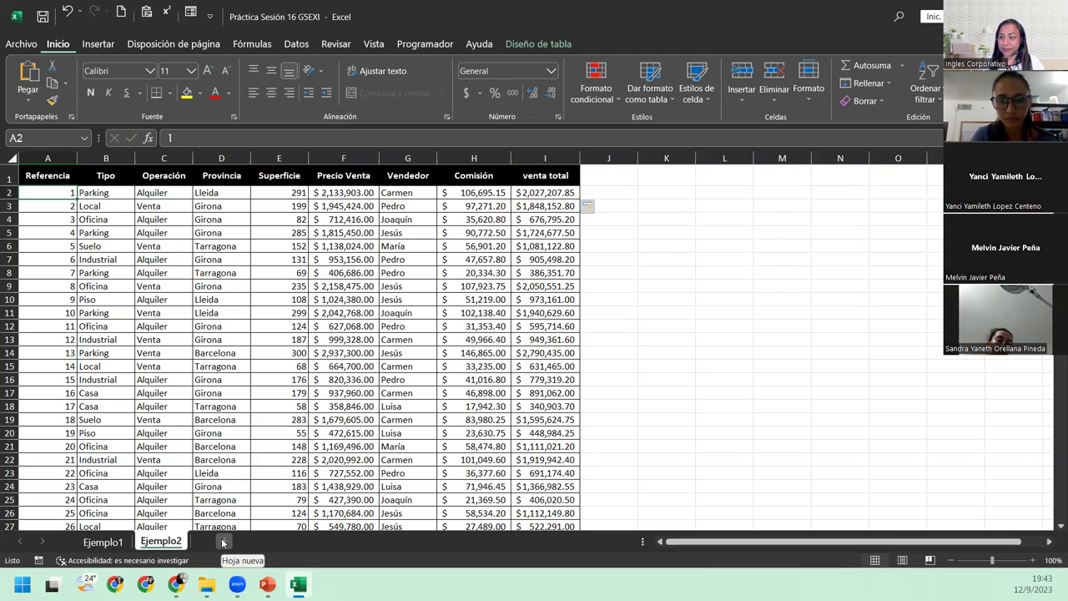
Step: Insert a new sheet after Ejemplo2 and rename its tab to Ejemplo3
click(223, 542)
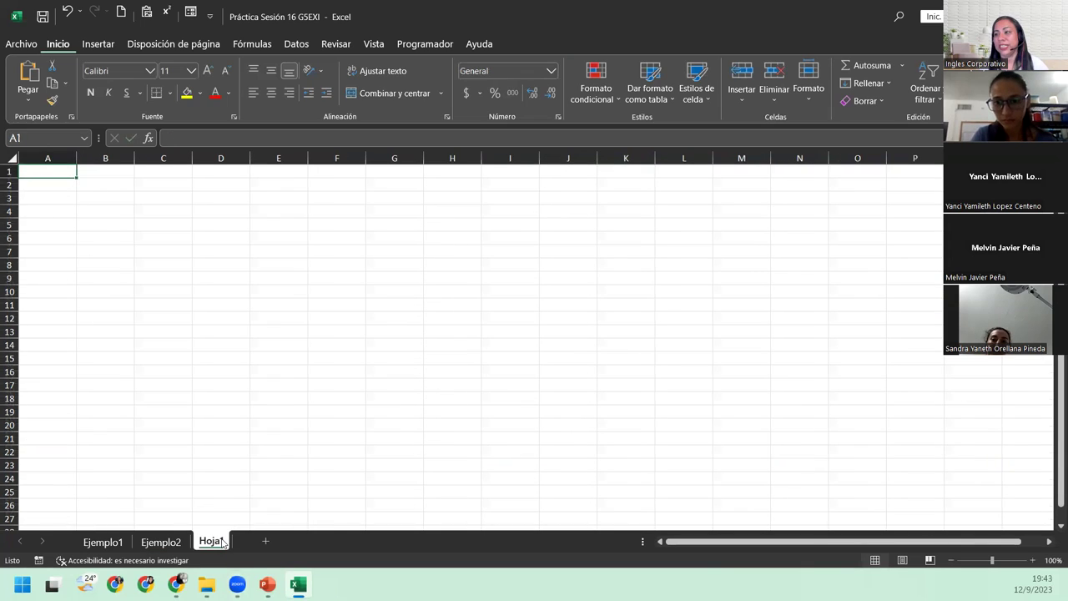
double_click(219, 543)
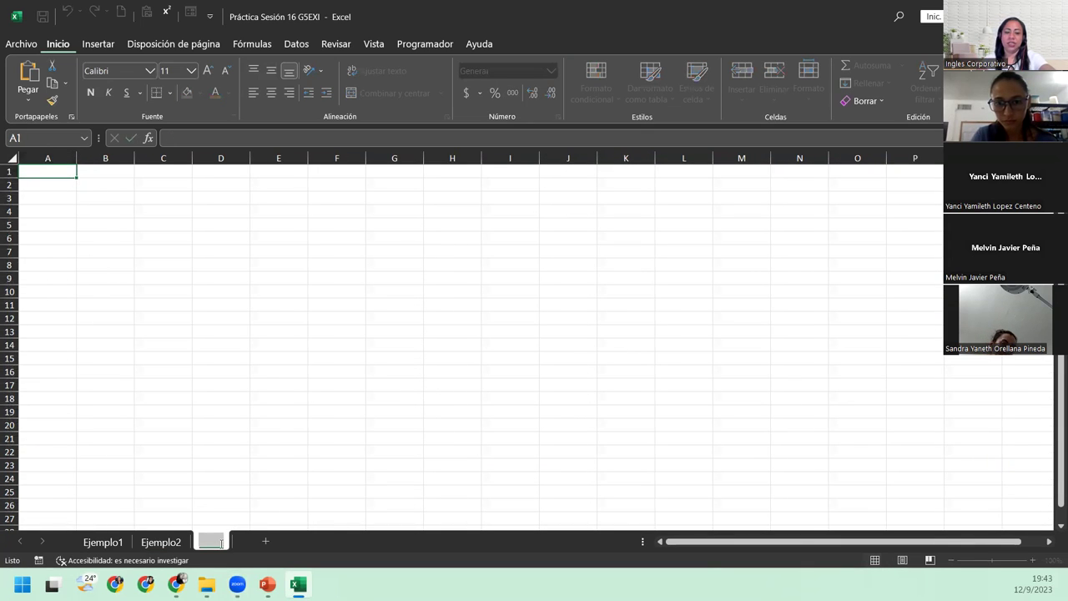
key(BackSpace)
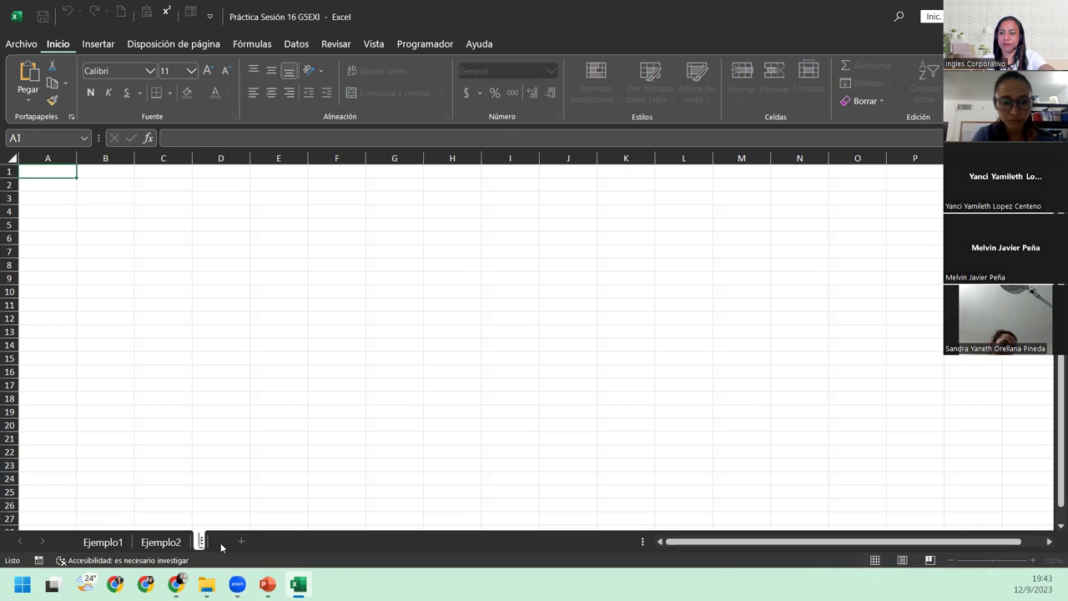
text(_______)
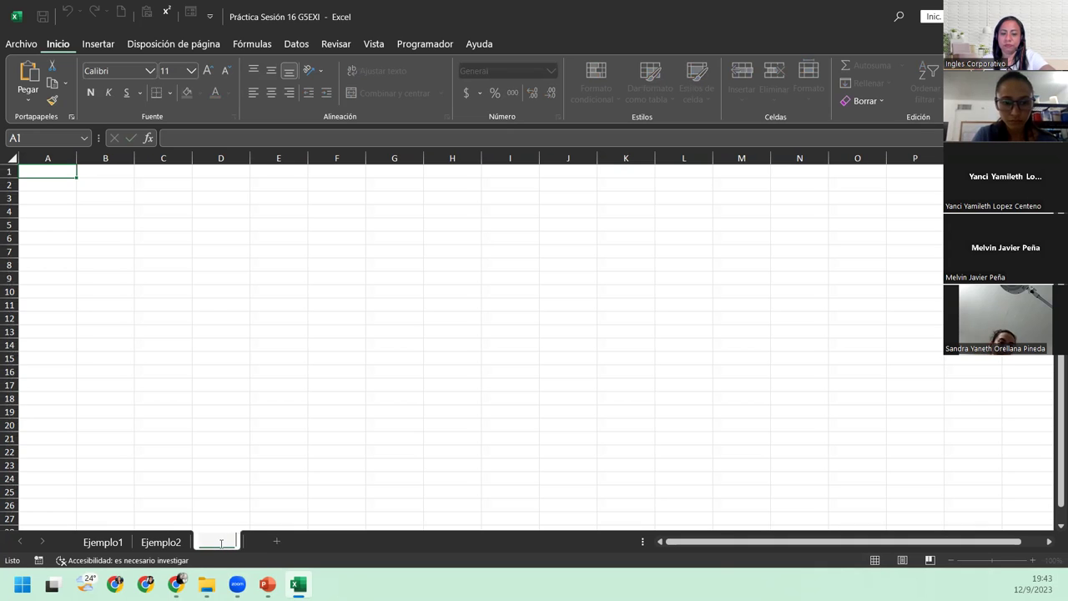
key(Return)
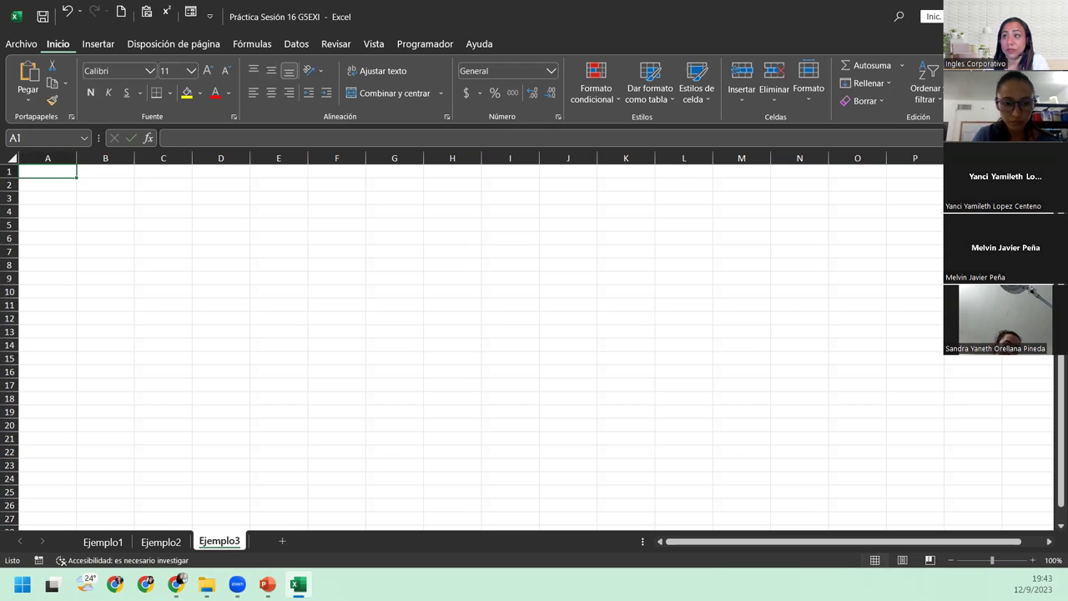
click(121, 12)
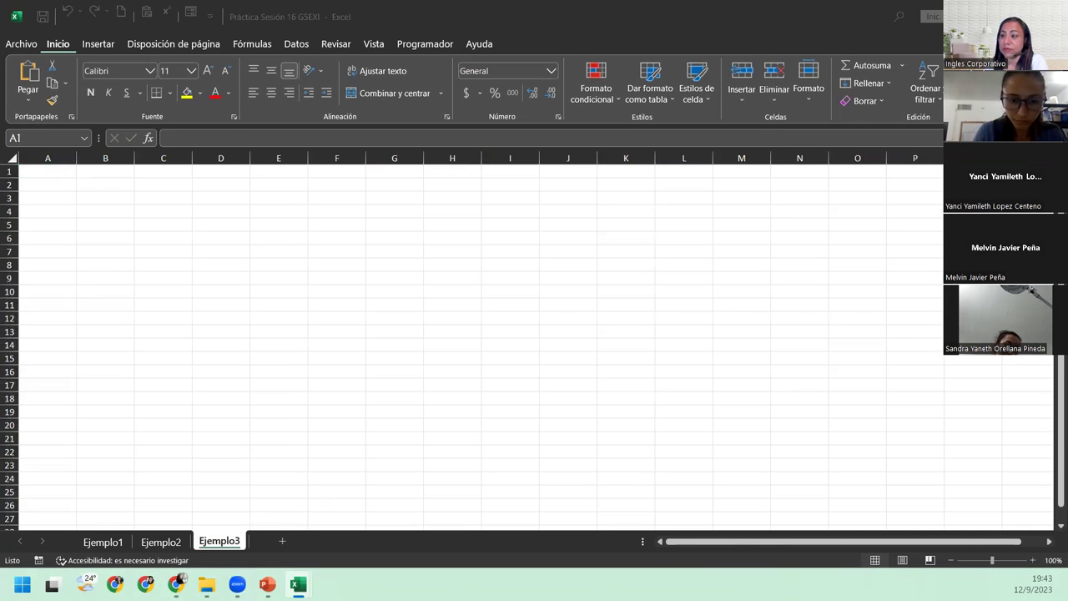
click(129, 215)
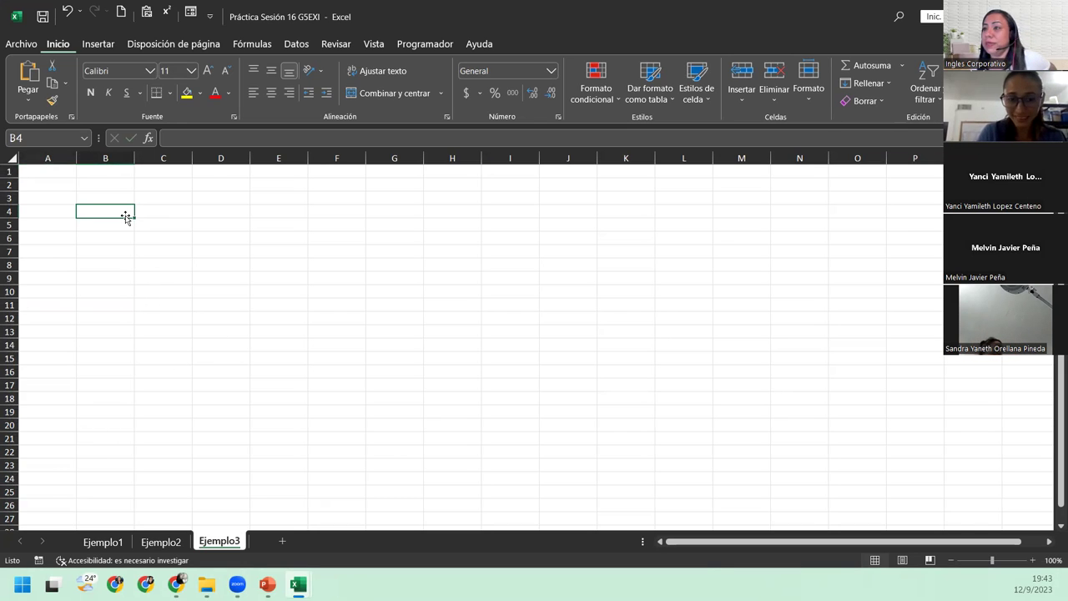
Step: Select B3:H8 on Ejemplo3 and bring up the Format as Table style gallery
click(130, 196)
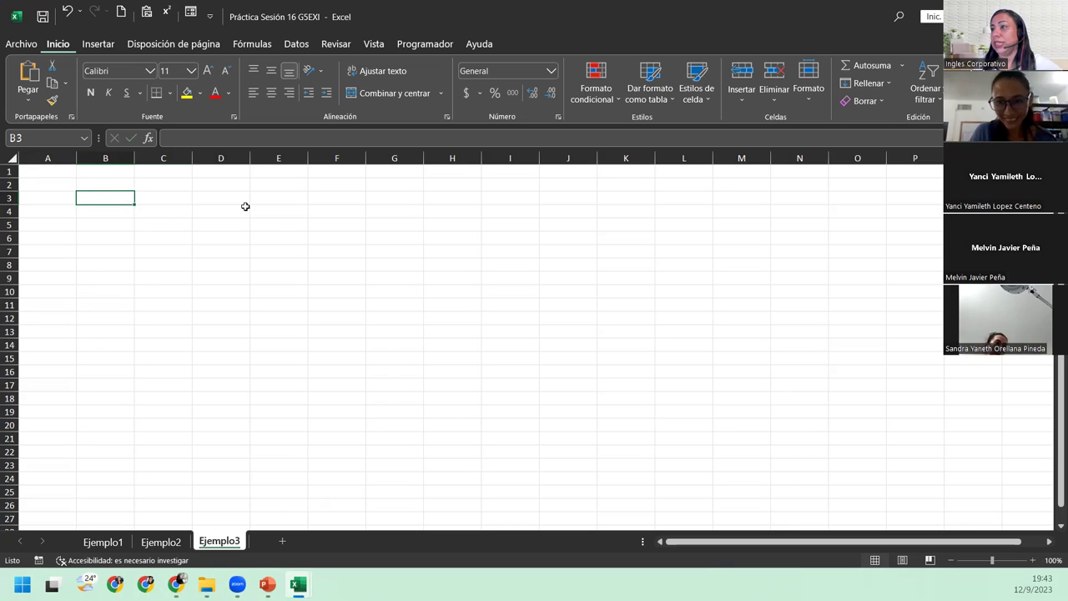
drag(114, 195, 423, 200)
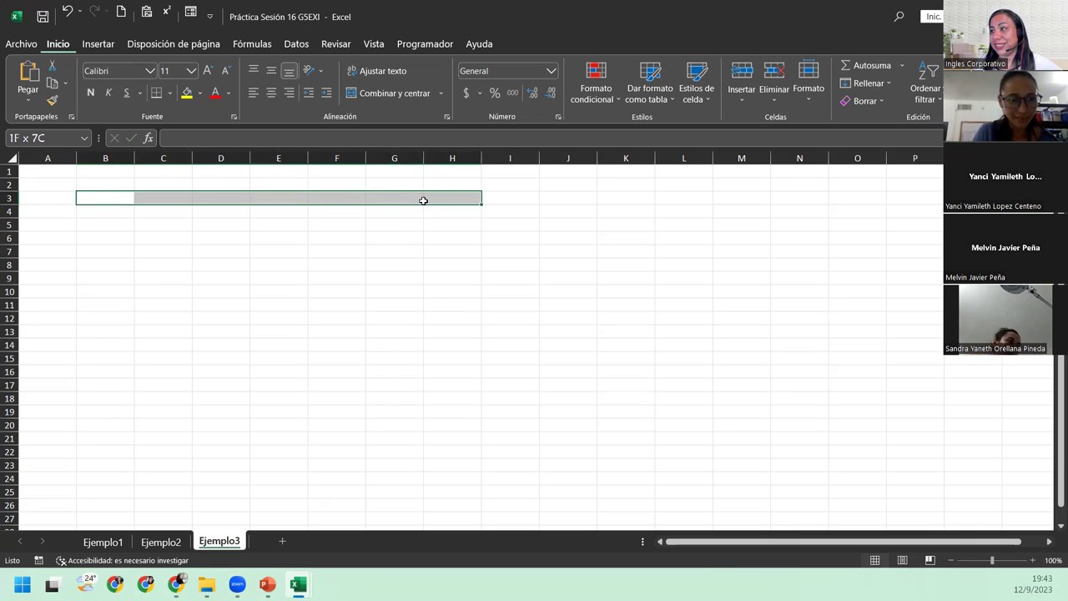
mouse_move(423, 200)
mouse_down()
mouse_move(444, 277)
mouse_move(449, 263)
mouse_up()
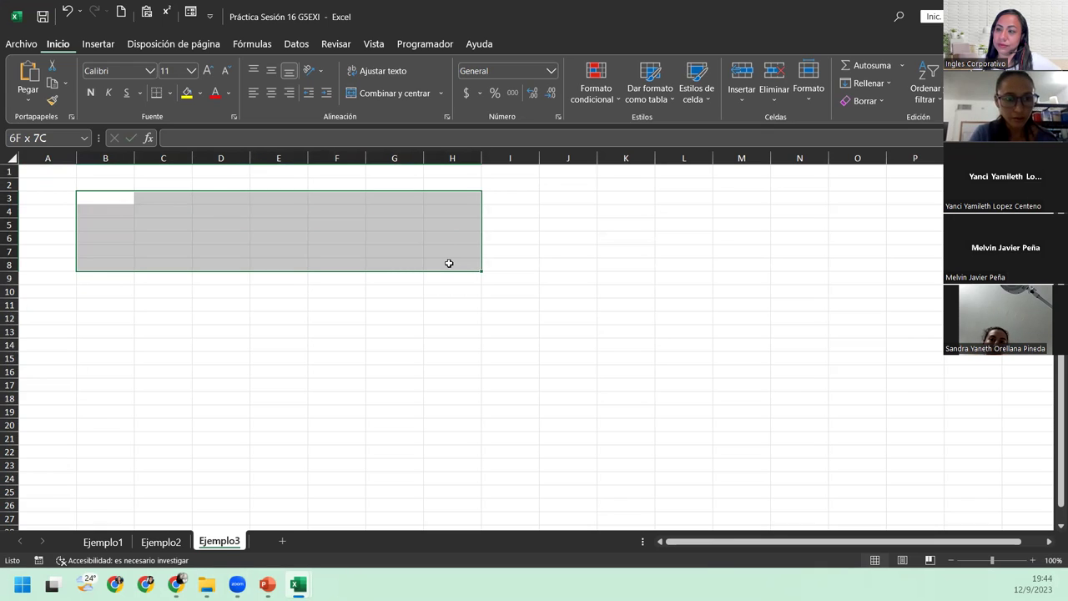
drag(449, 263, 449, 262)
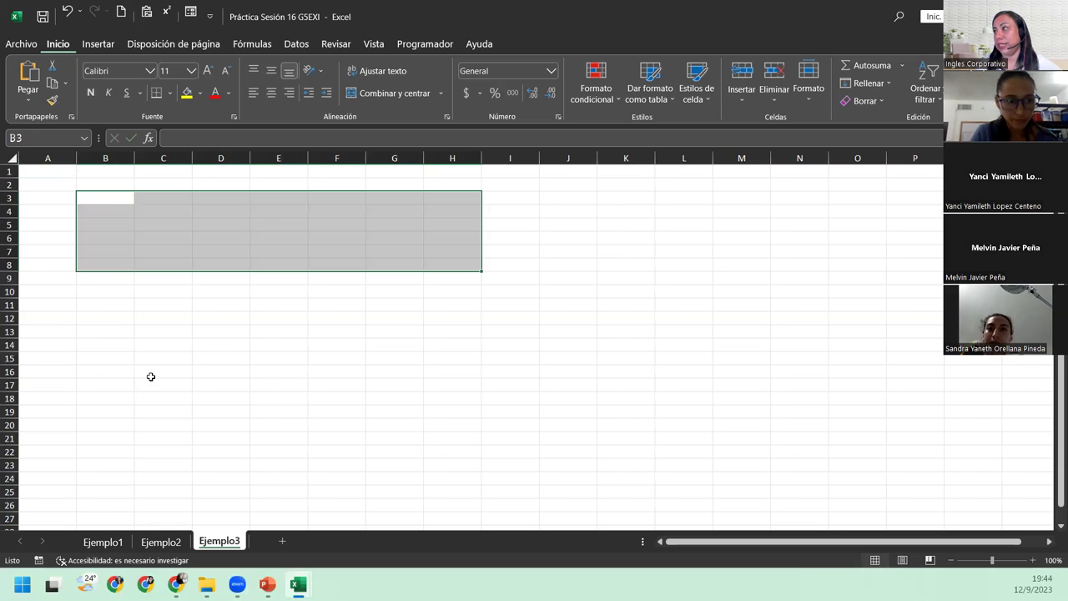
click(659, 98)
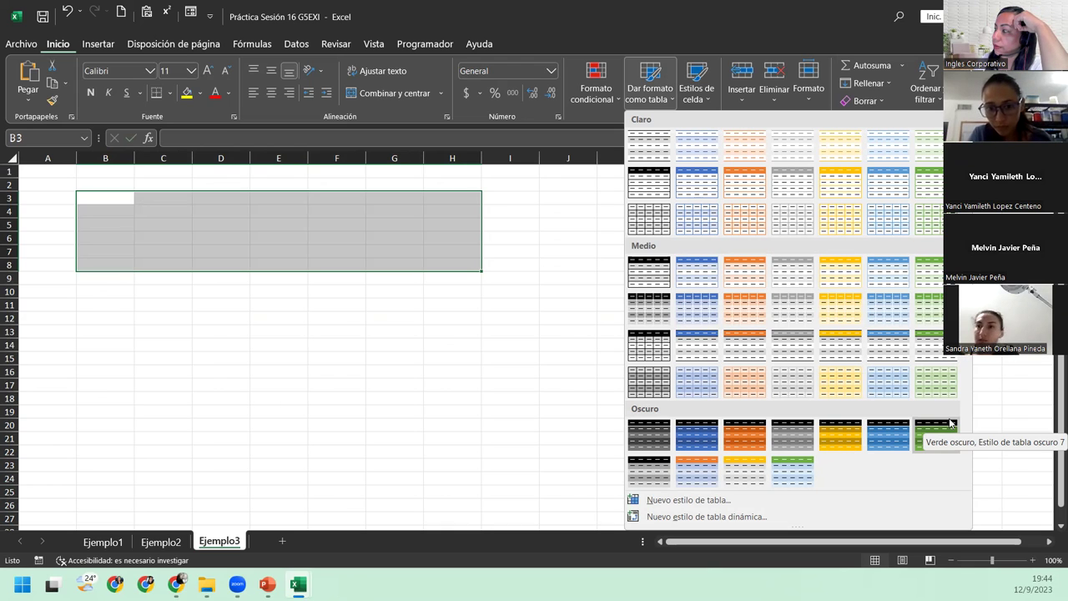
Step: Apply the dark green table style to B3:H8 with 'La tabla tiene encabezados' checked
click(950, 423)
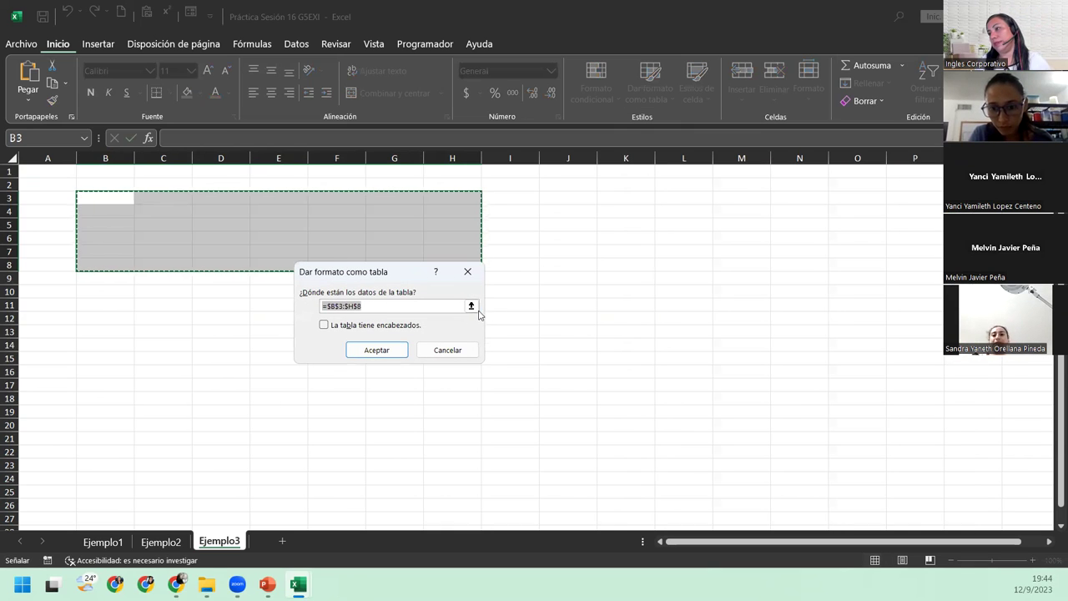
click(329, 332)
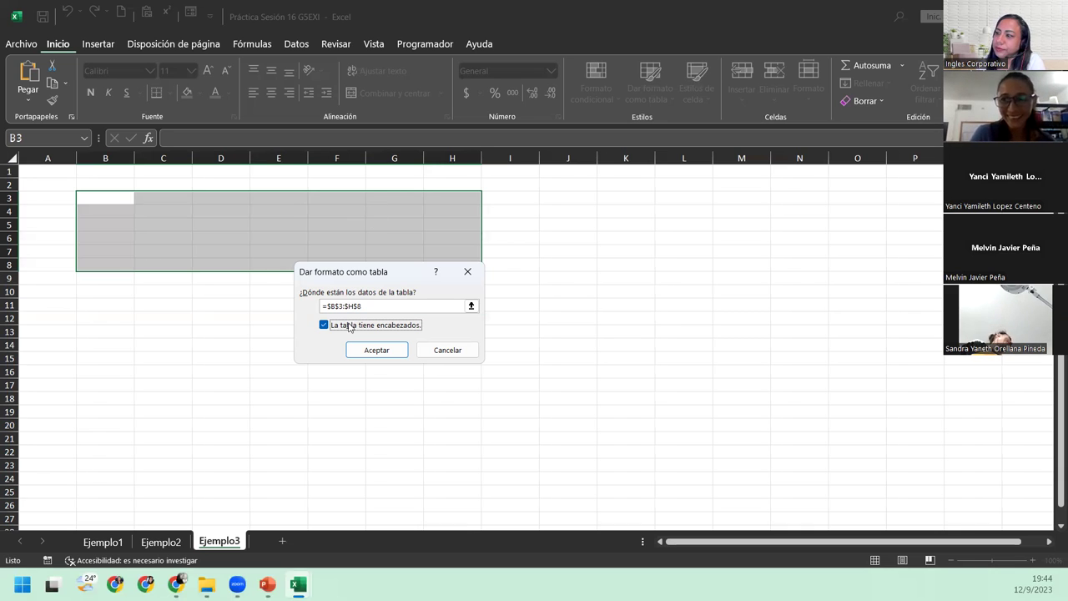
click(378, 351)
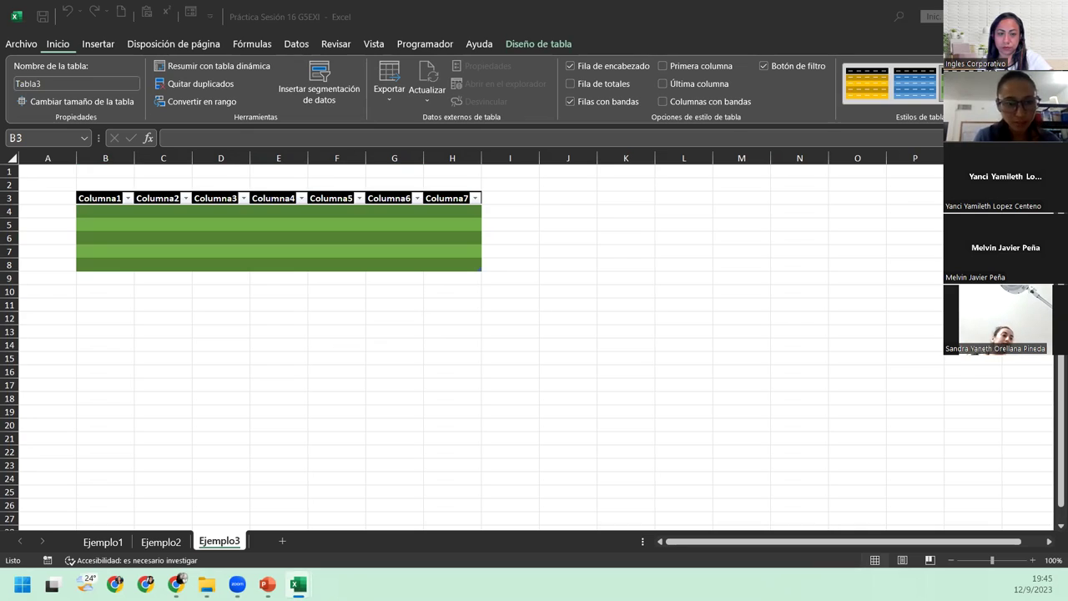
text(N)
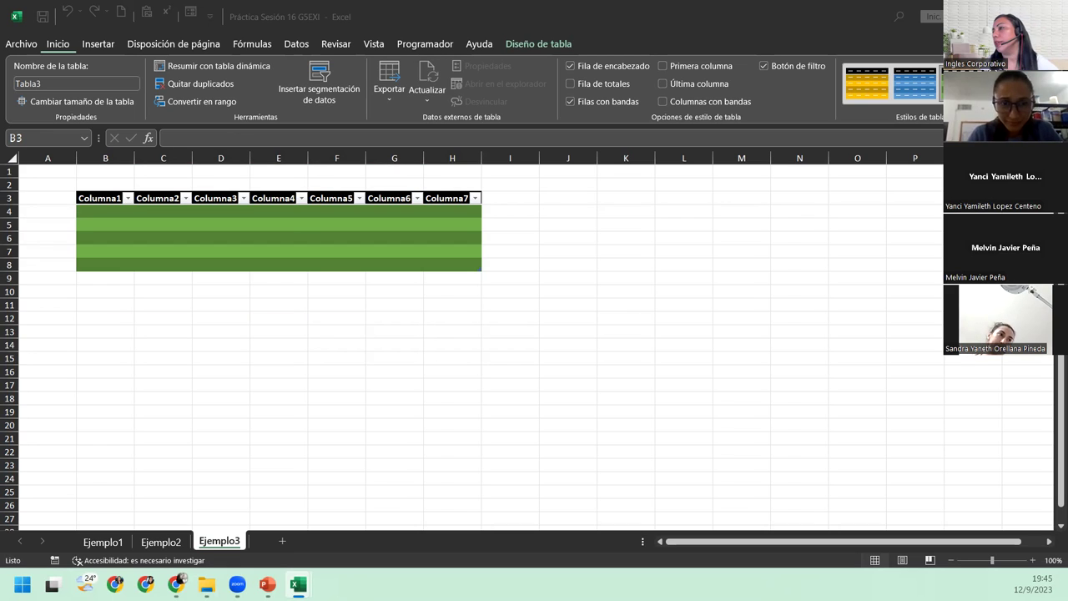
key(ctrl+a)
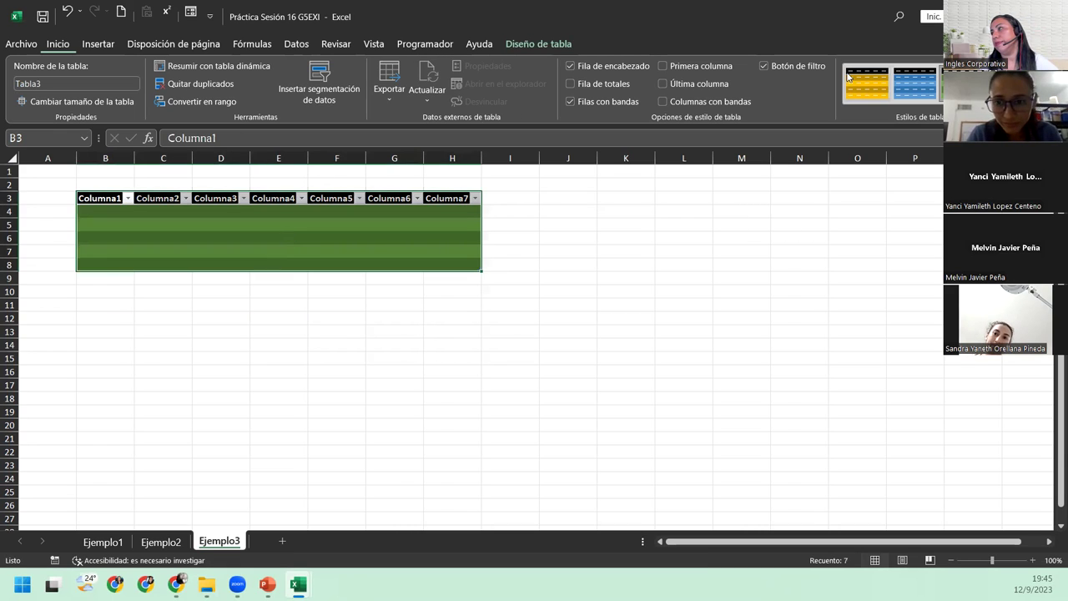
click(762, 66)
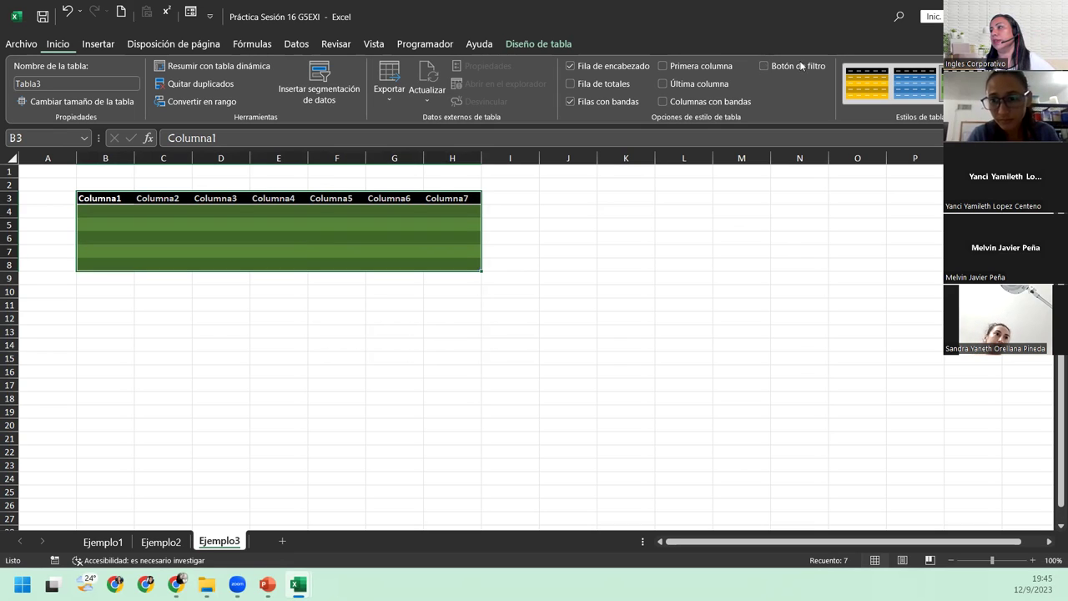
click(571, 101)
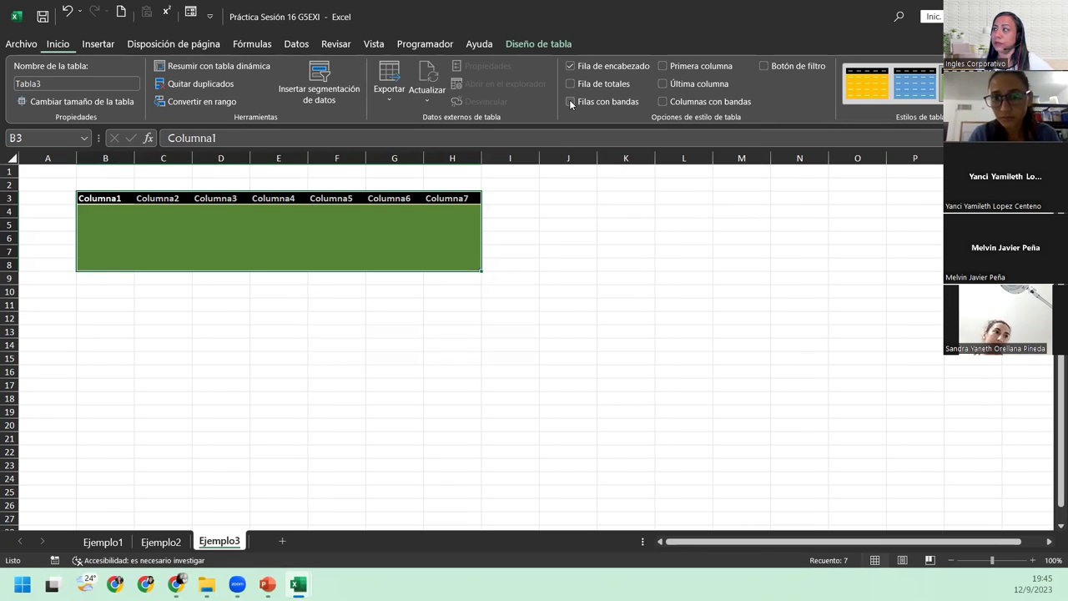
click(569, 101)
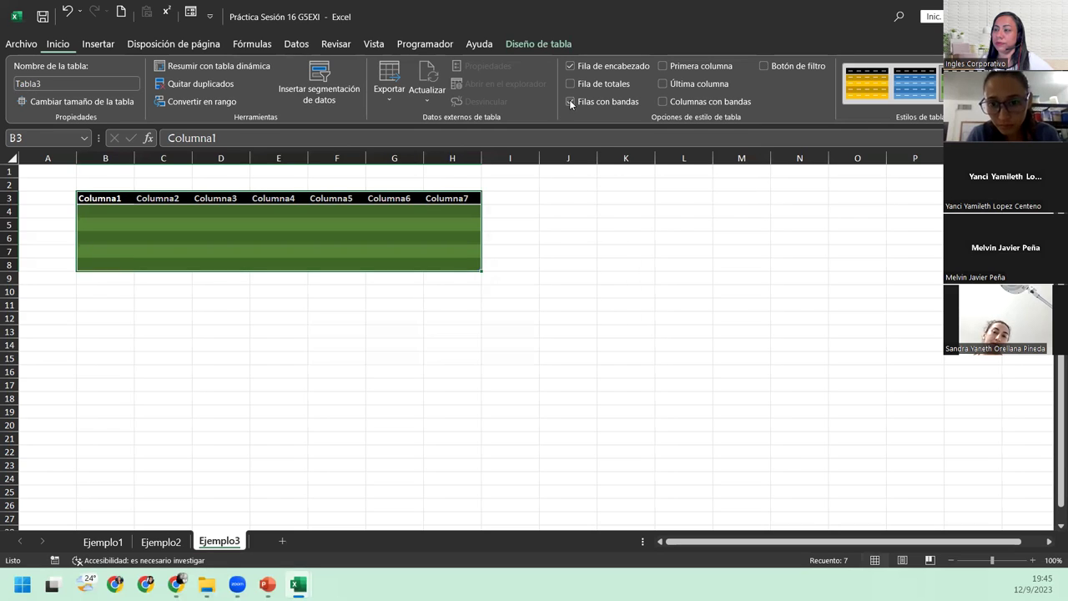
click(664, 102)
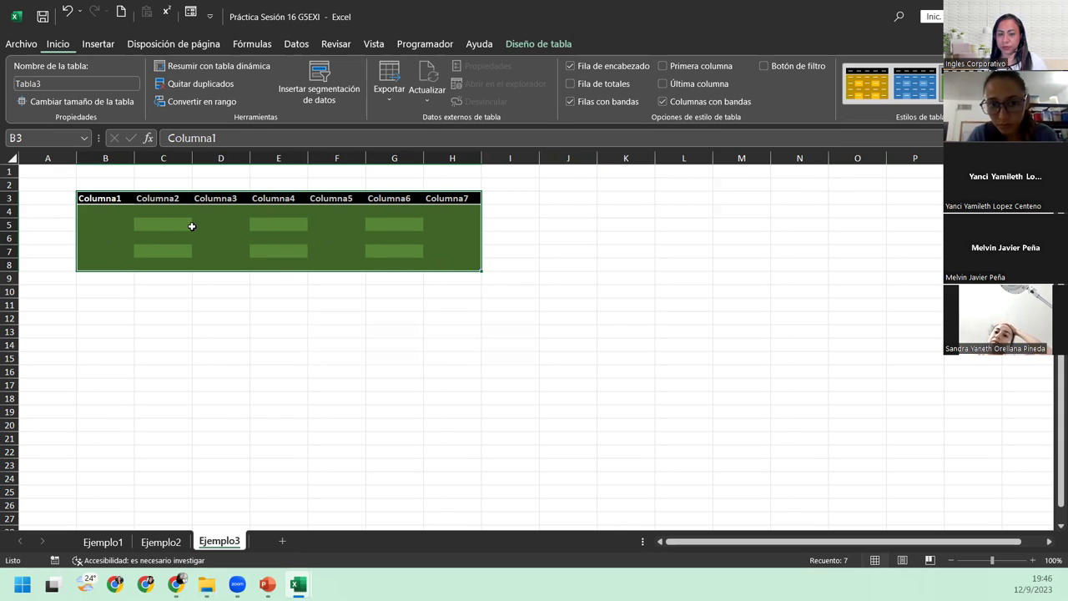
click(106, 214)
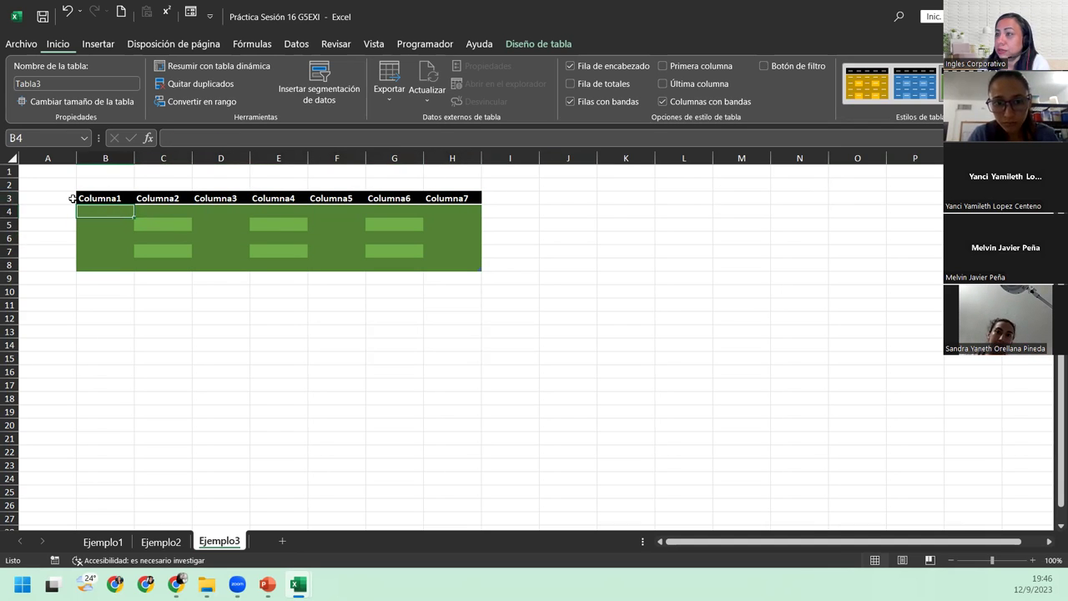
Step: Set the row height of rows 3–8 on Ejemplo3 to 30
drag(78, 198, 372, 263)
right_click(372, 264)
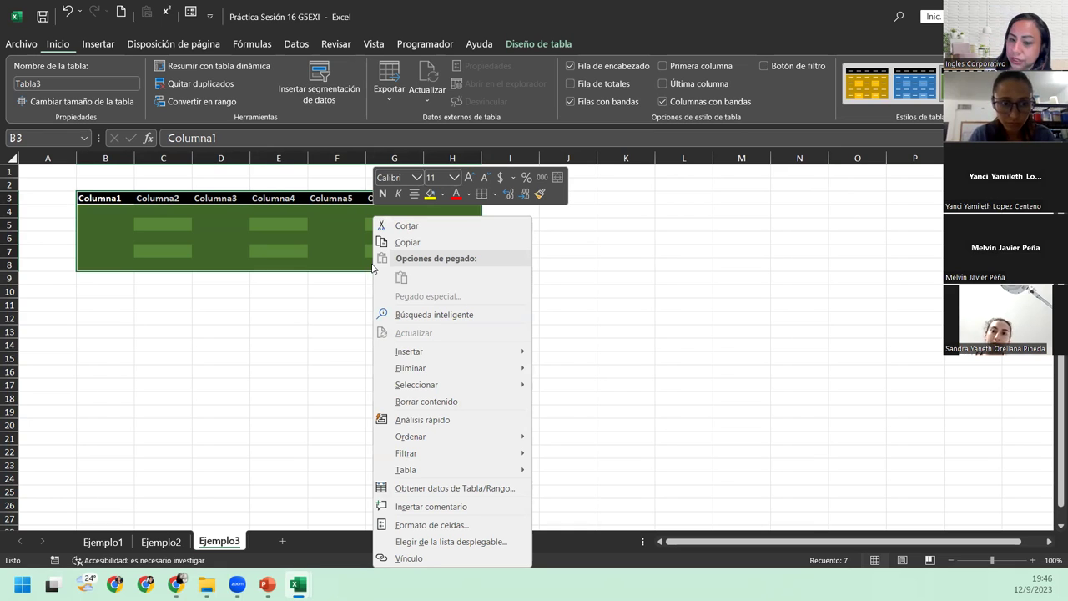
click(148, 229)
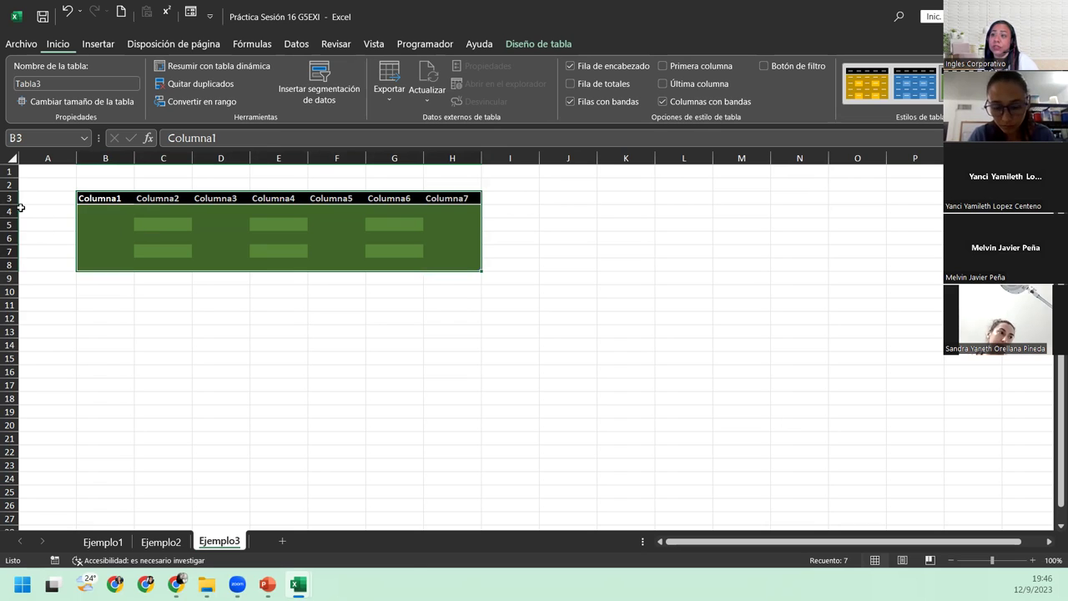
drag(10, 198, 16, 264)
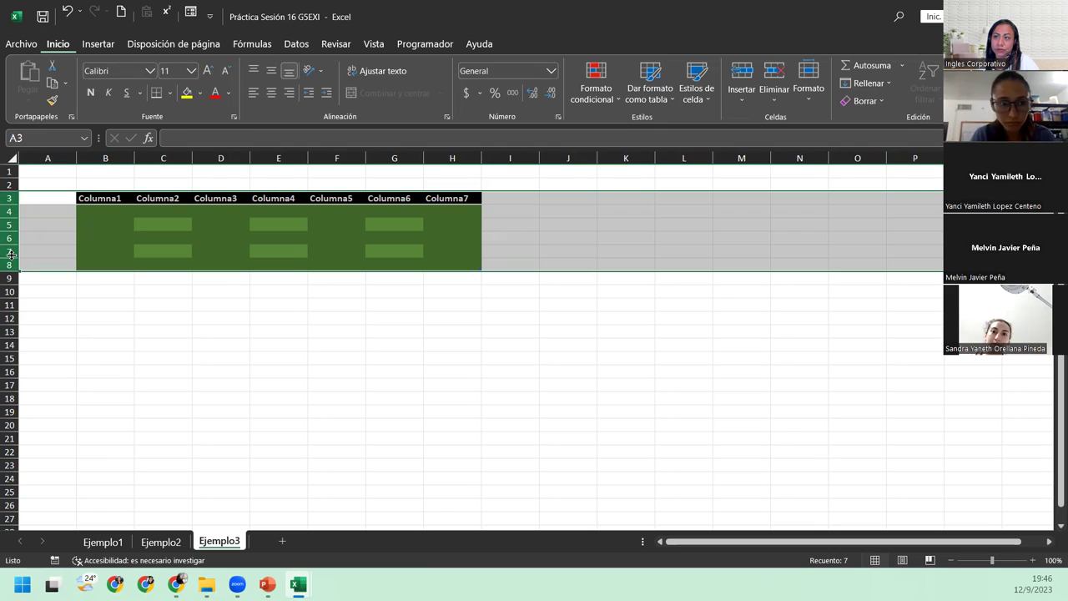
right_click(11, 254)
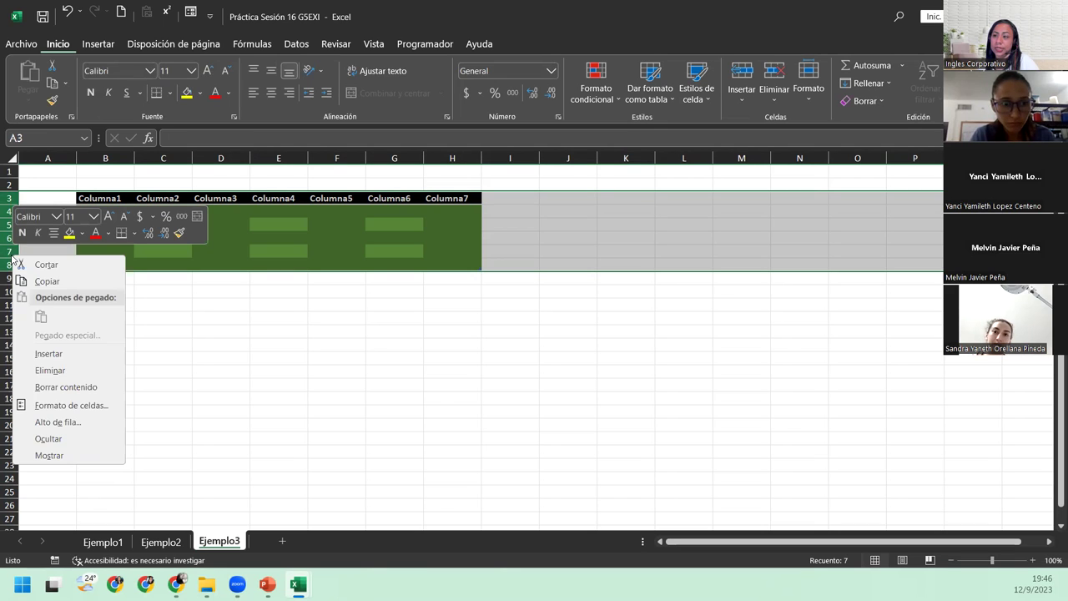
click(78, 422)
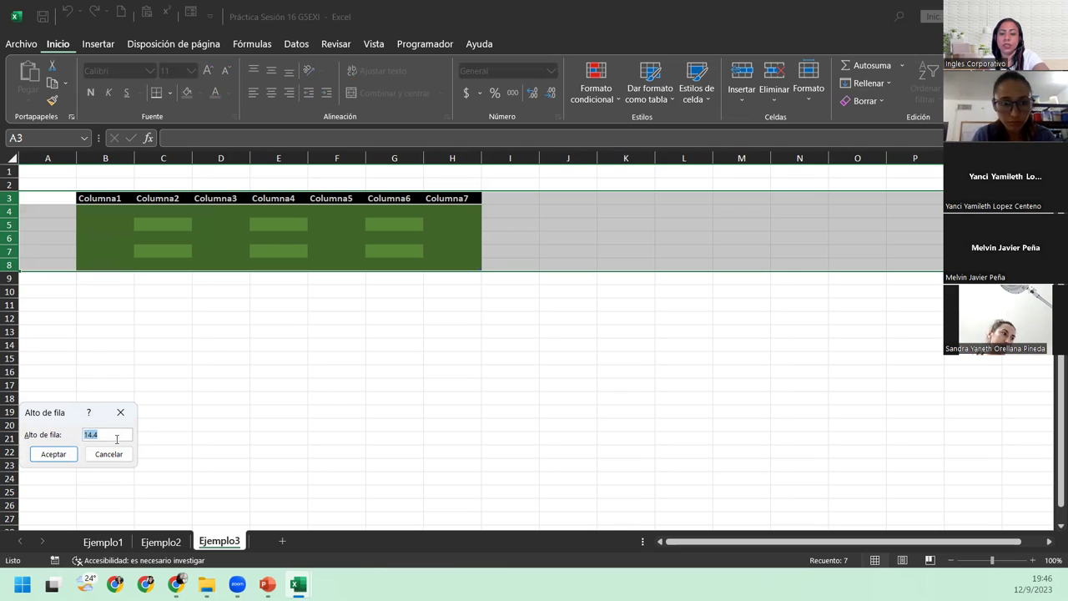
text(30)
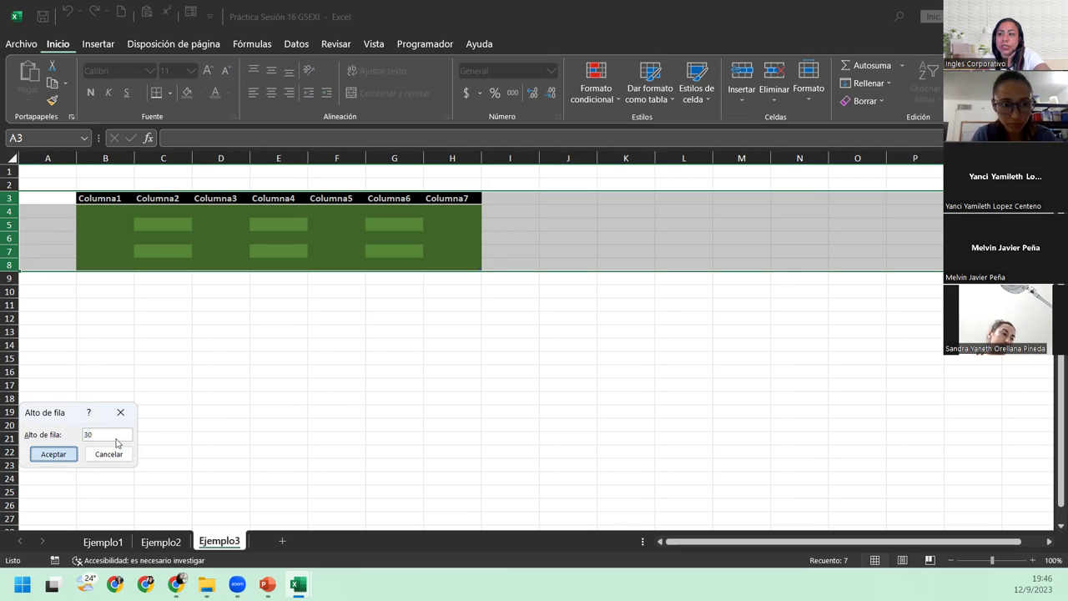
key(Return)
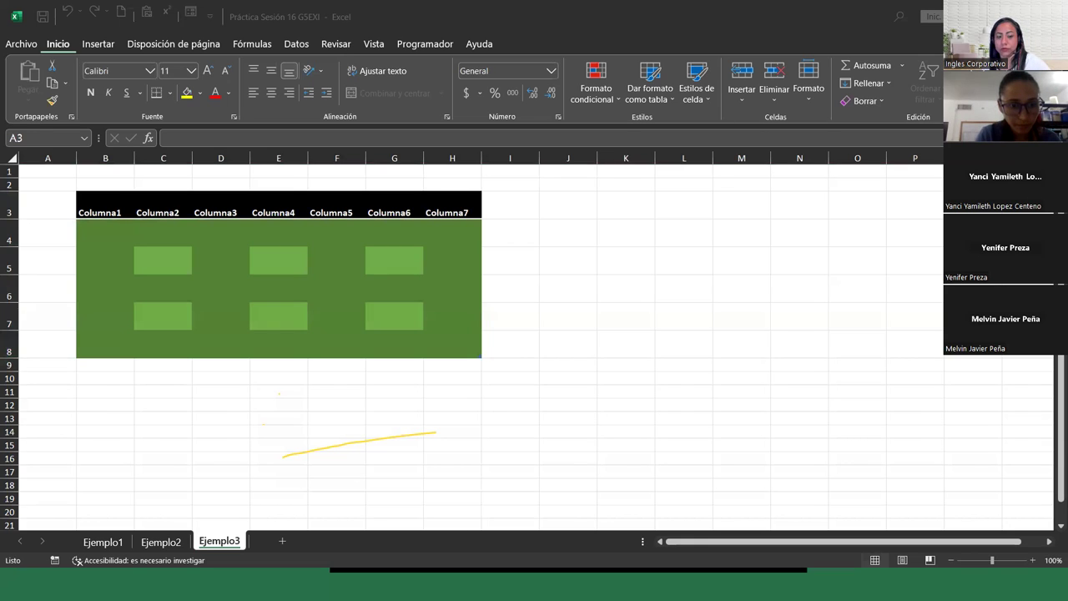
key(ctrl+z)
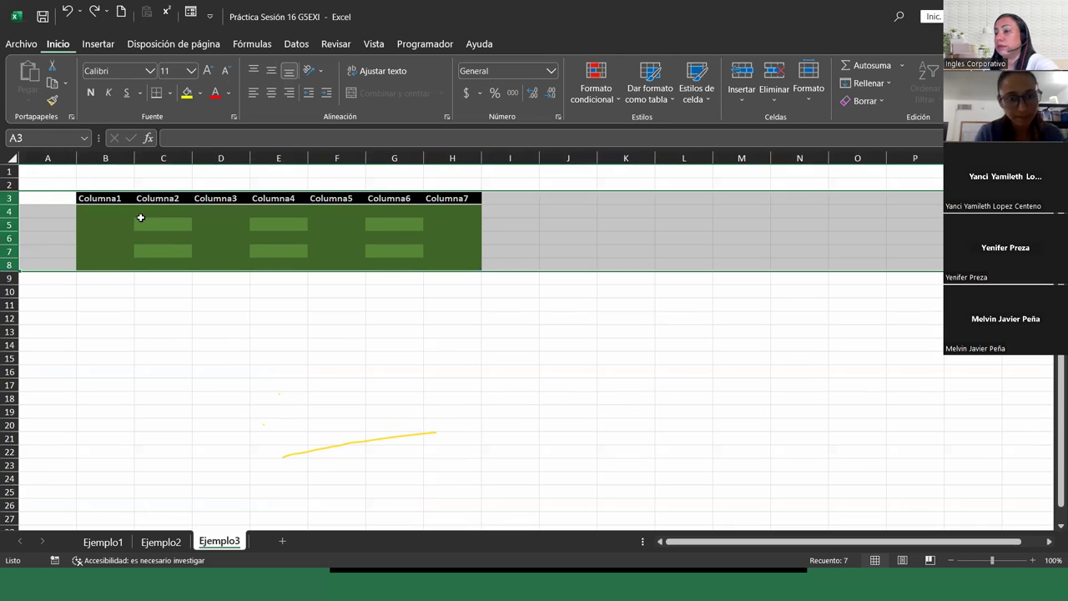
key(ctrl+y)
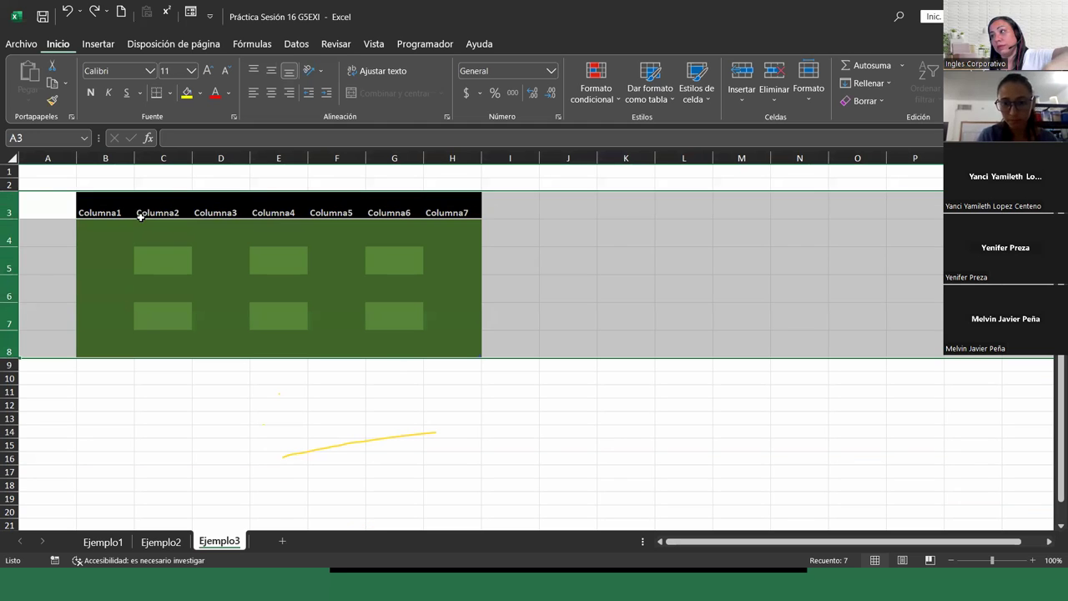
click(257, 284)
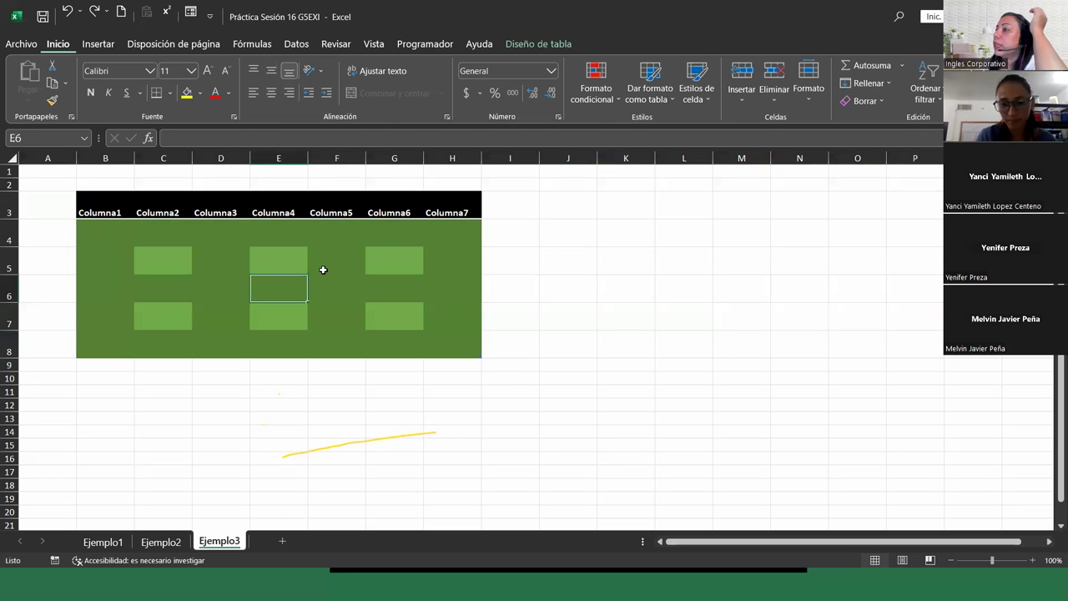
click(559, 44)
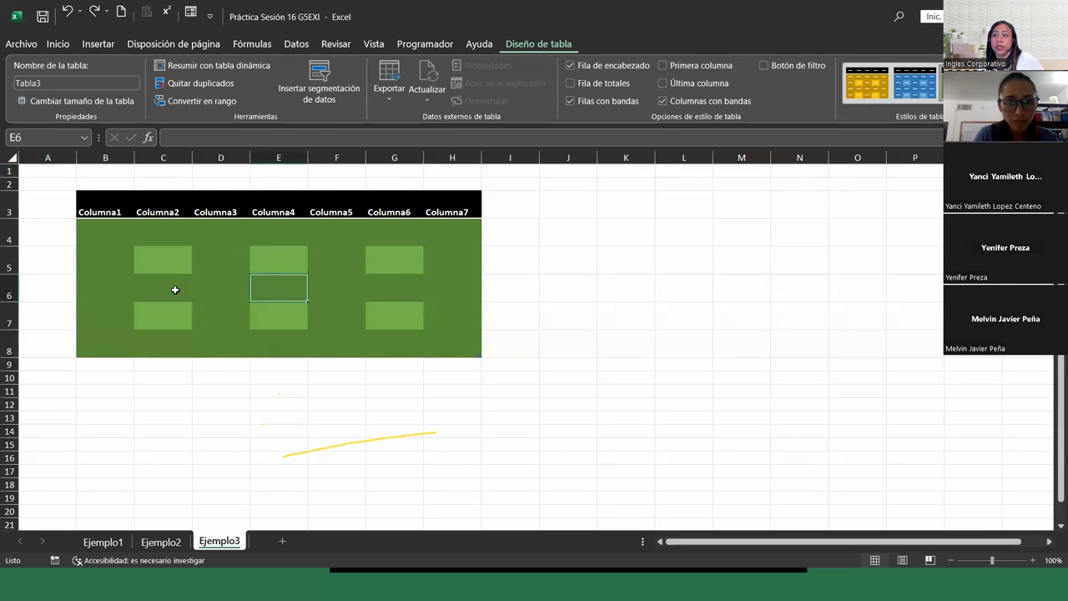
drag(8, 200, 28, 351)
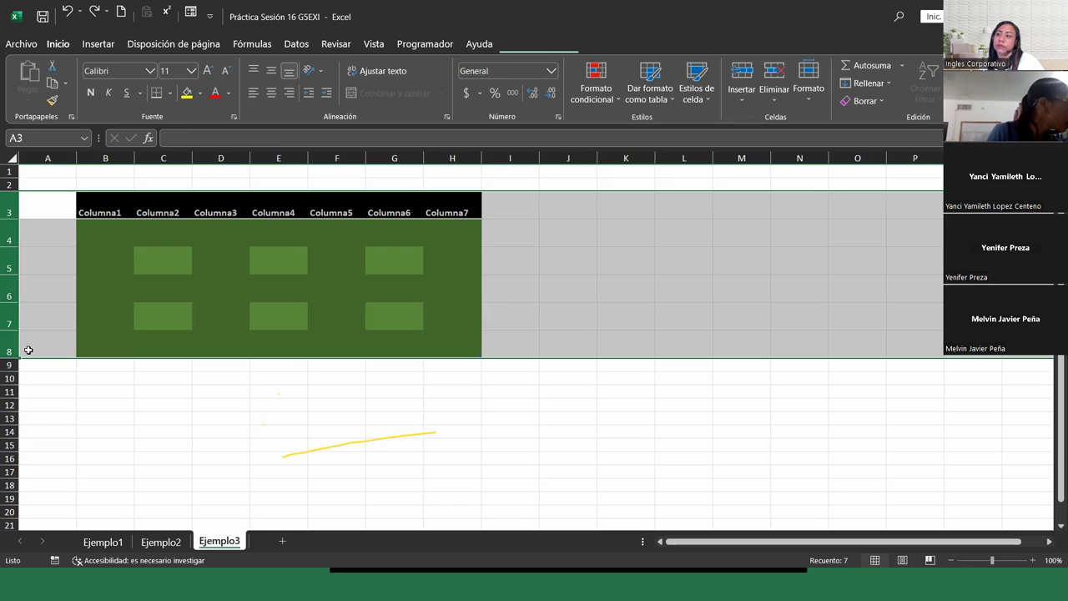
right_click(10, 351)
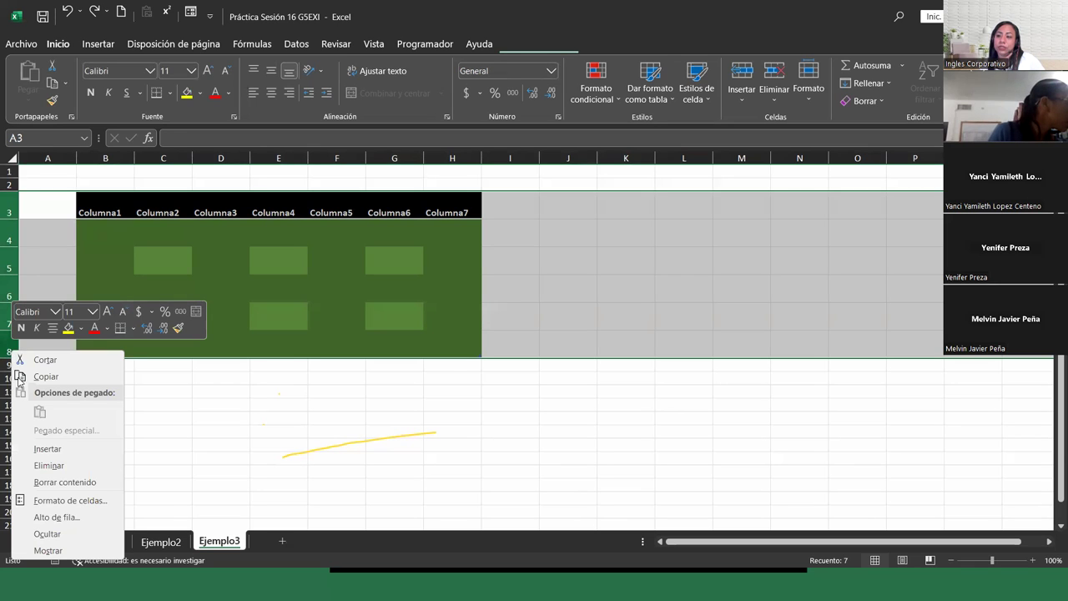
click(77, 518)
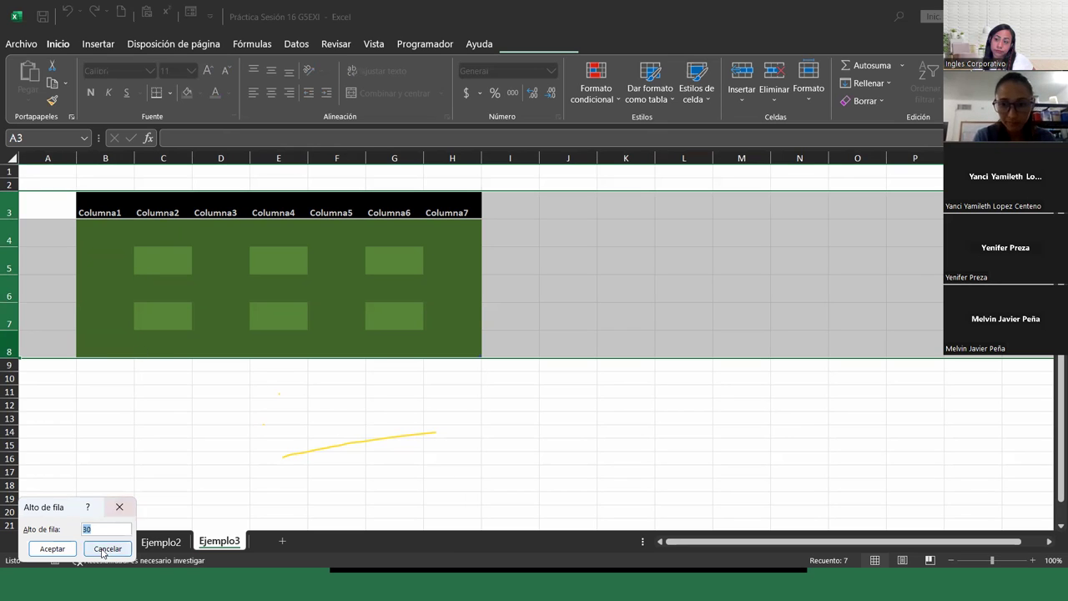
click(52, 548)
click(150, 287)
click(93, 313)
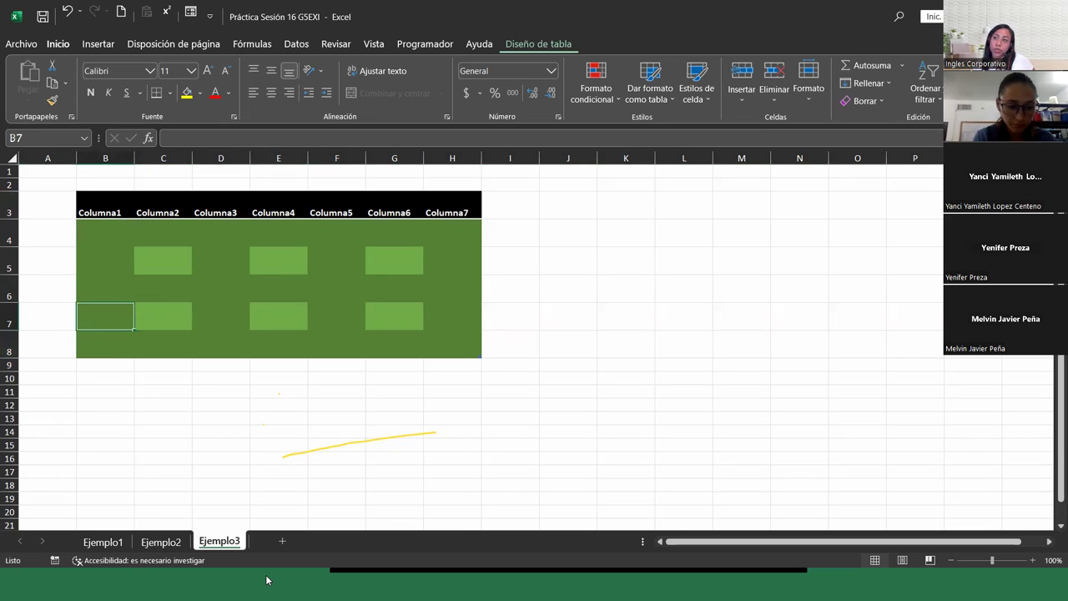
Step: Middle-align and centre the Columna1–Columna7 headers in B3:H3
drag(94, 205, 242, 206)
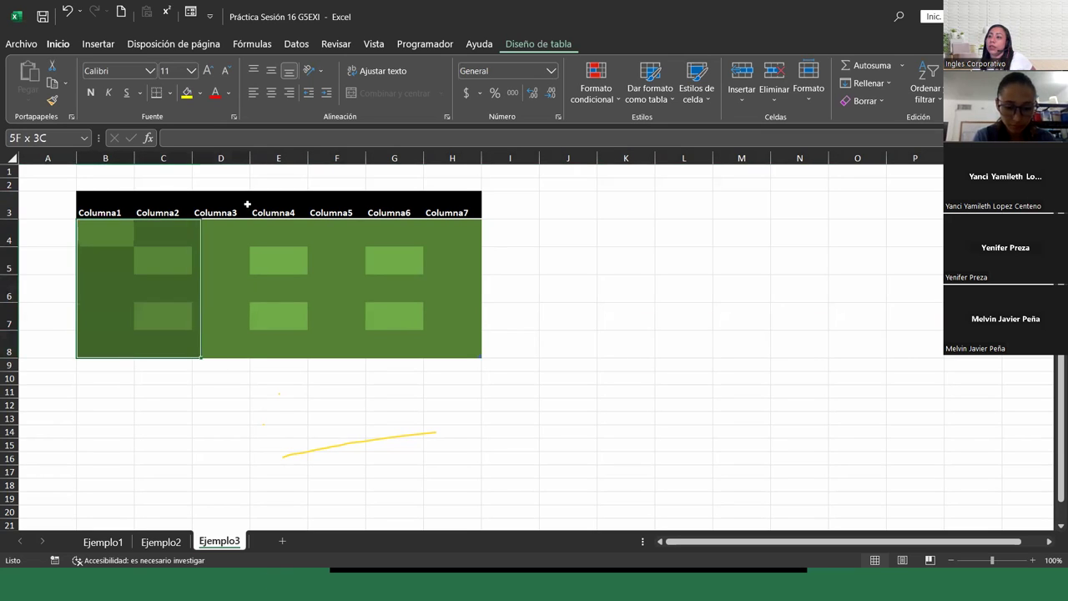
drag(94, 206, 453, 206)
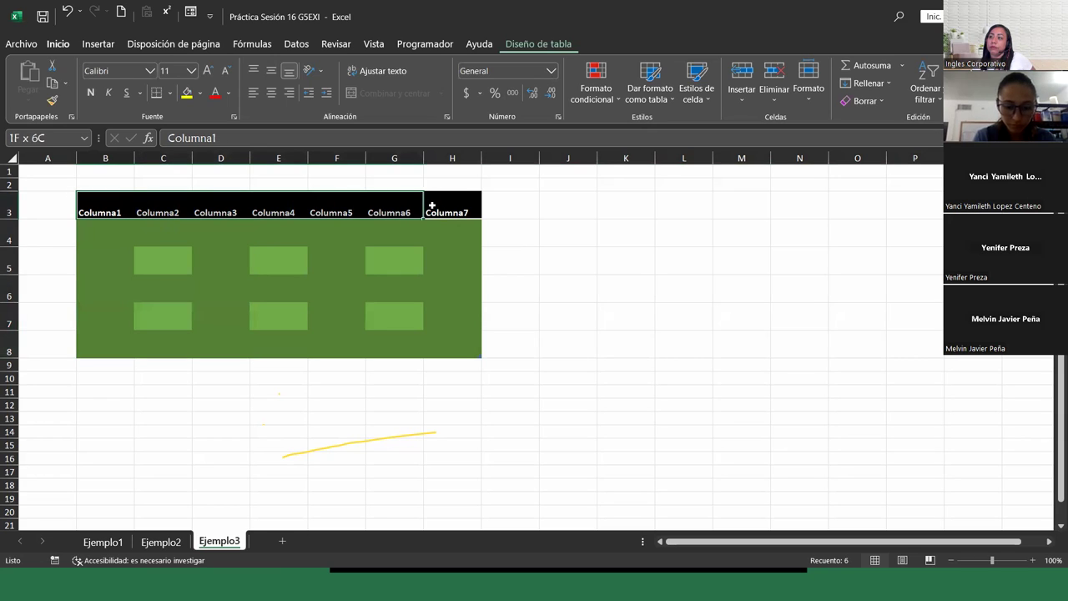
click(275, 74)
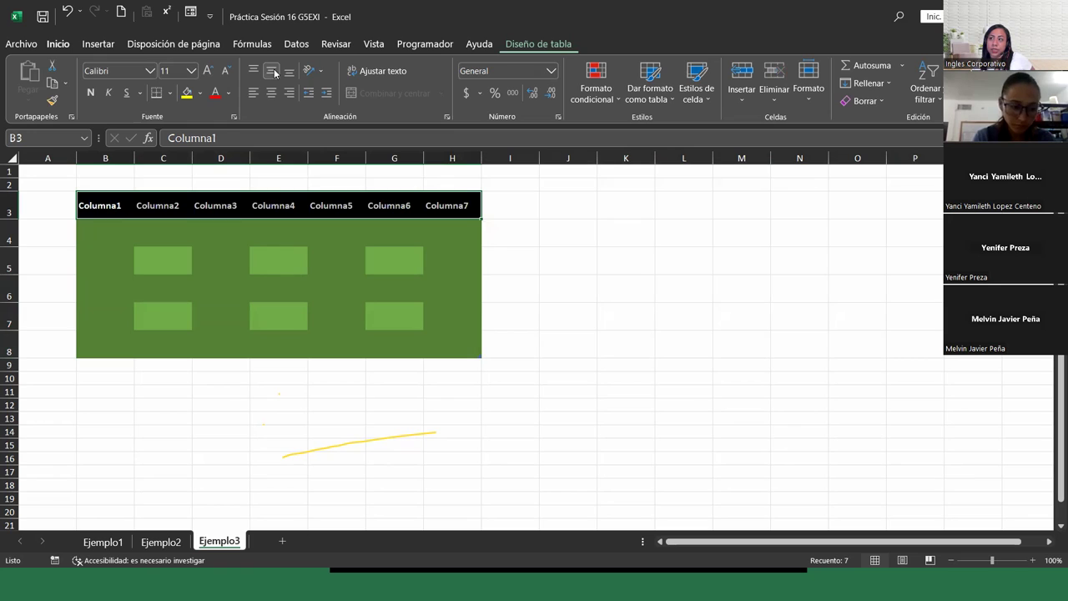
click(271, 94)
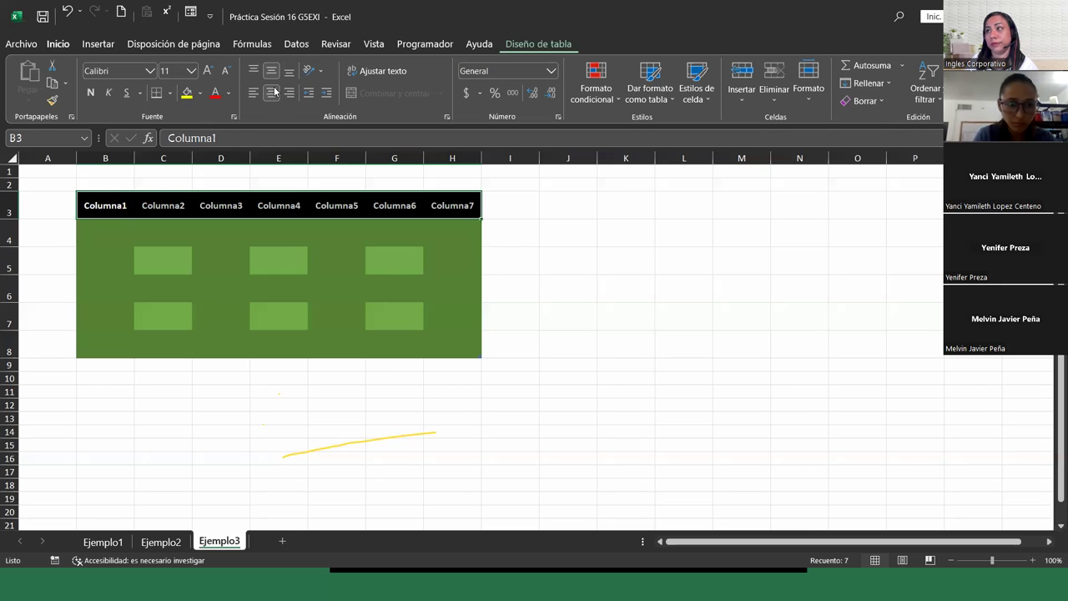
Step: Type Dom into header B3 and Lun into header C3
click(115, 205)
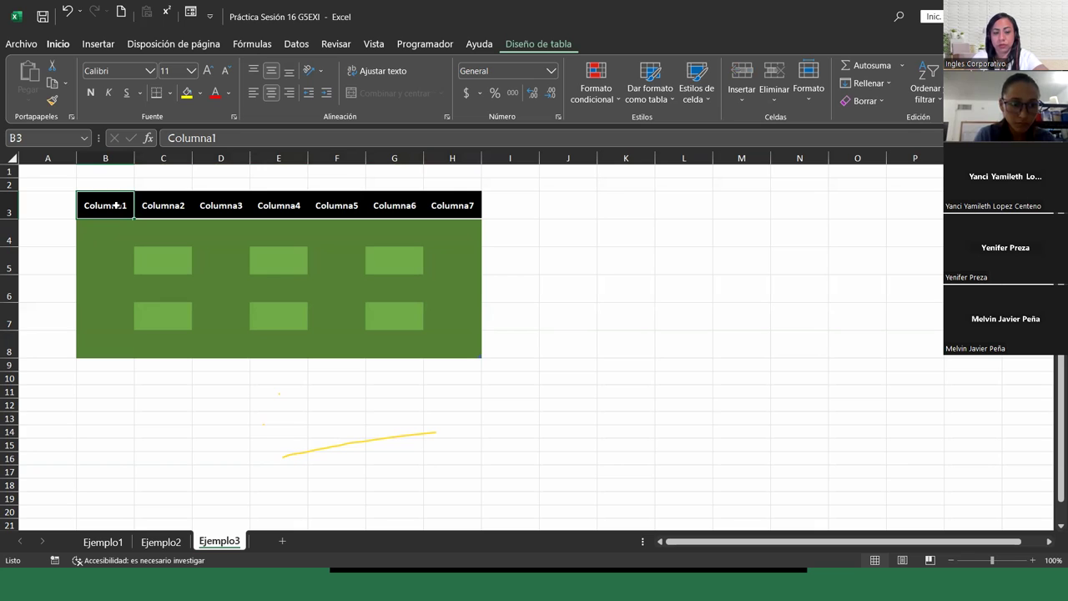
text(Dom)
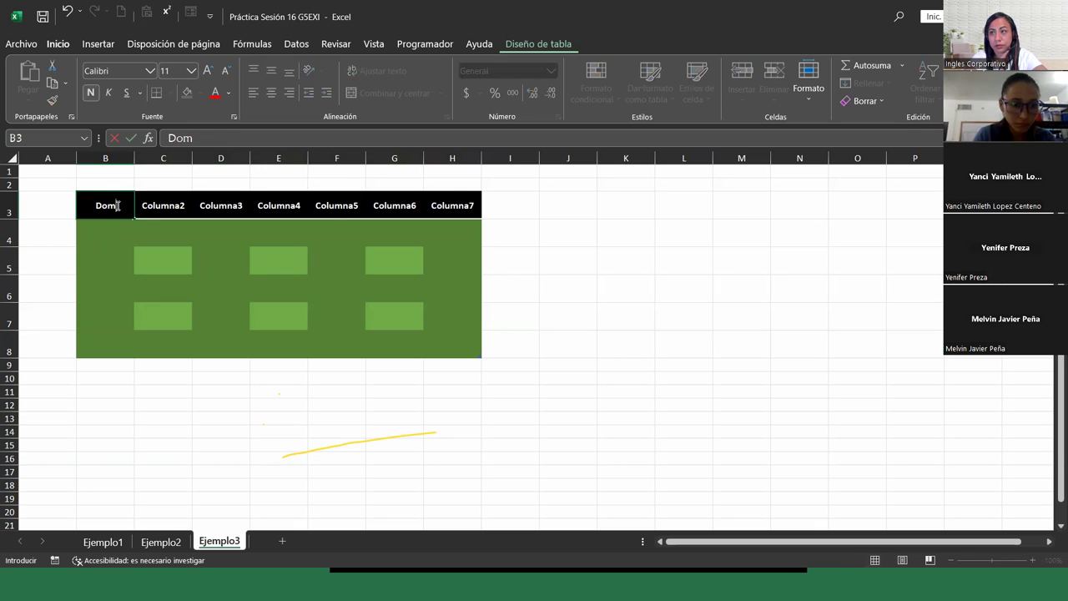
key(Tab)
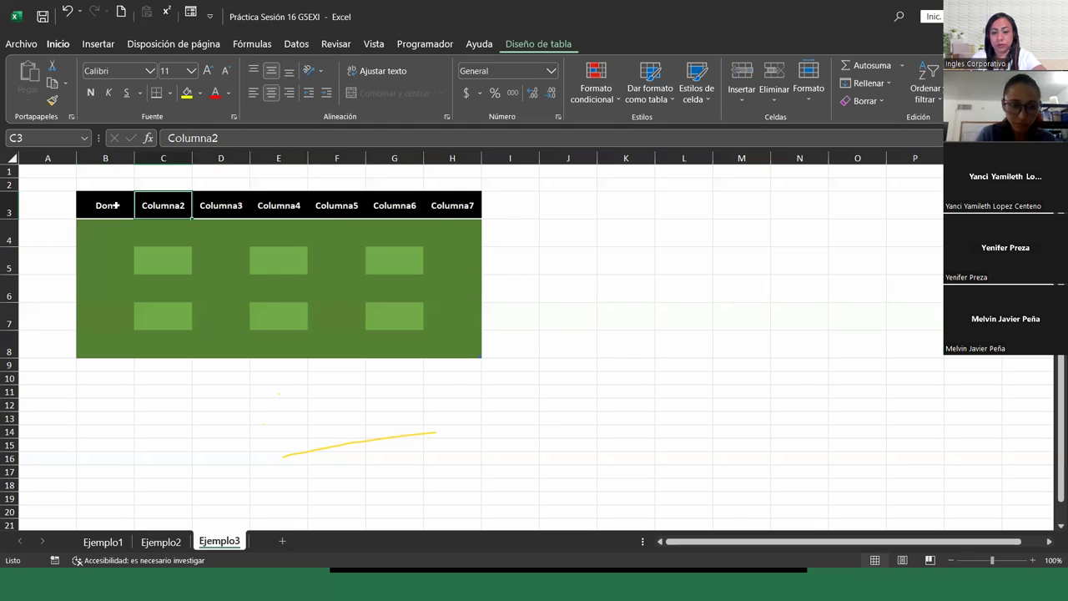
text(Lune)
key(BackSpace)
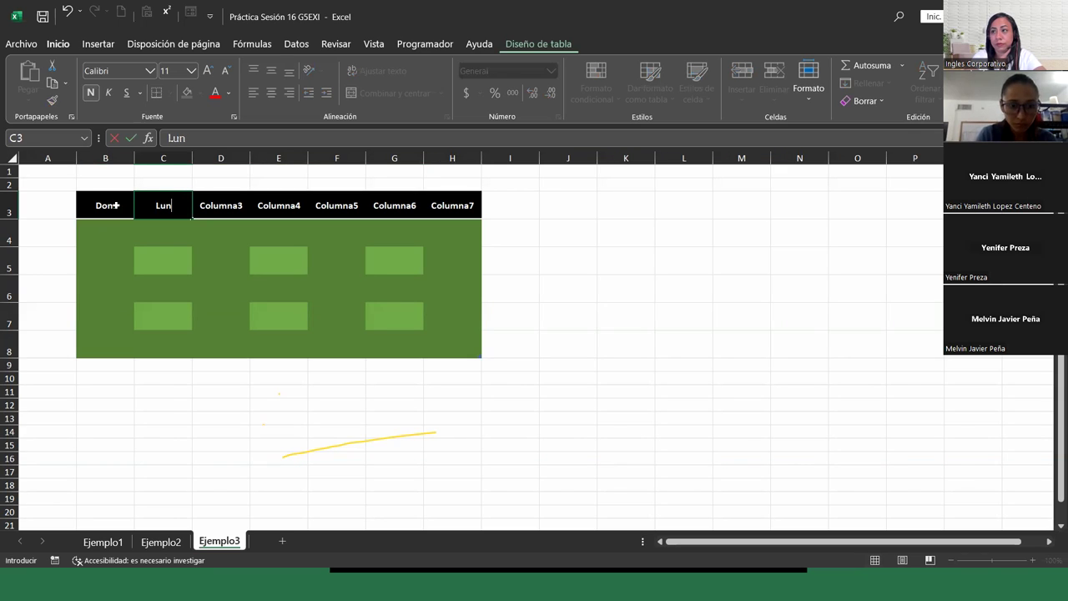
key(Tab)
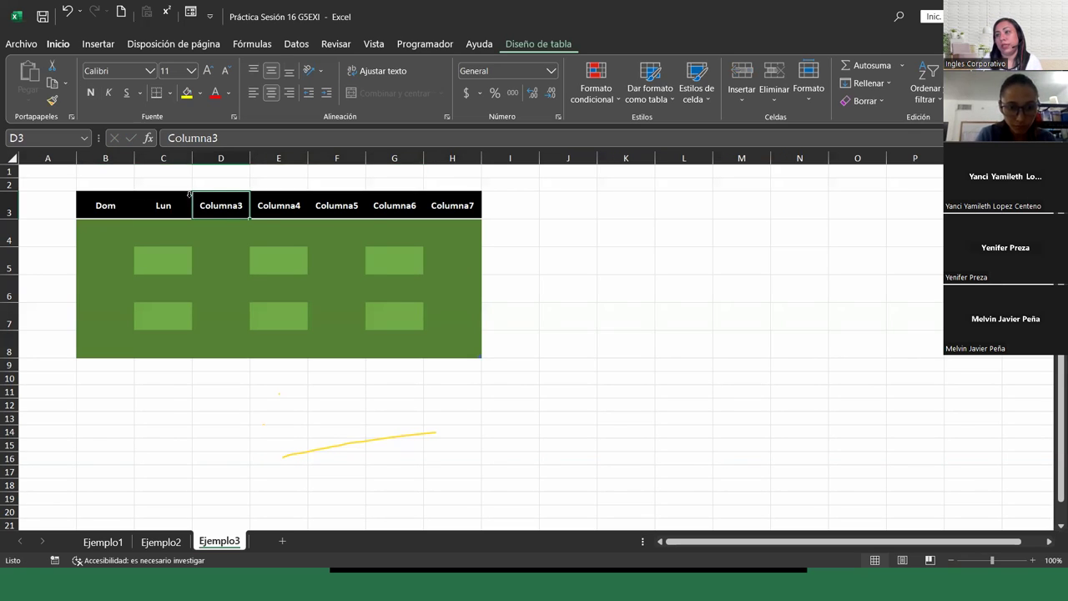
click(162, 207)
drag(193, 218, 458, 211)
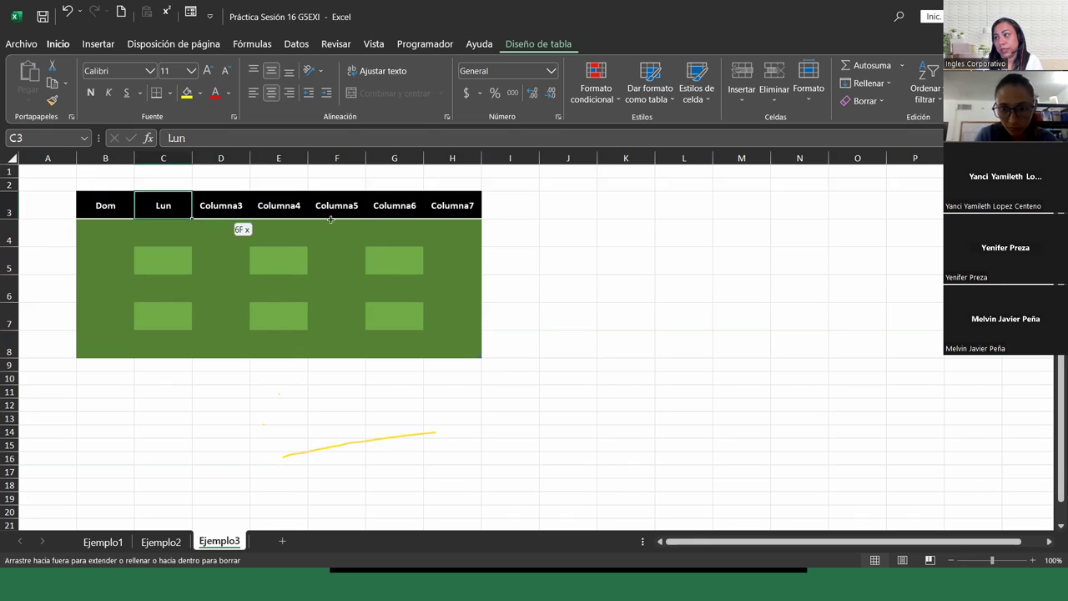
click(458, 211)
click(459, 276)
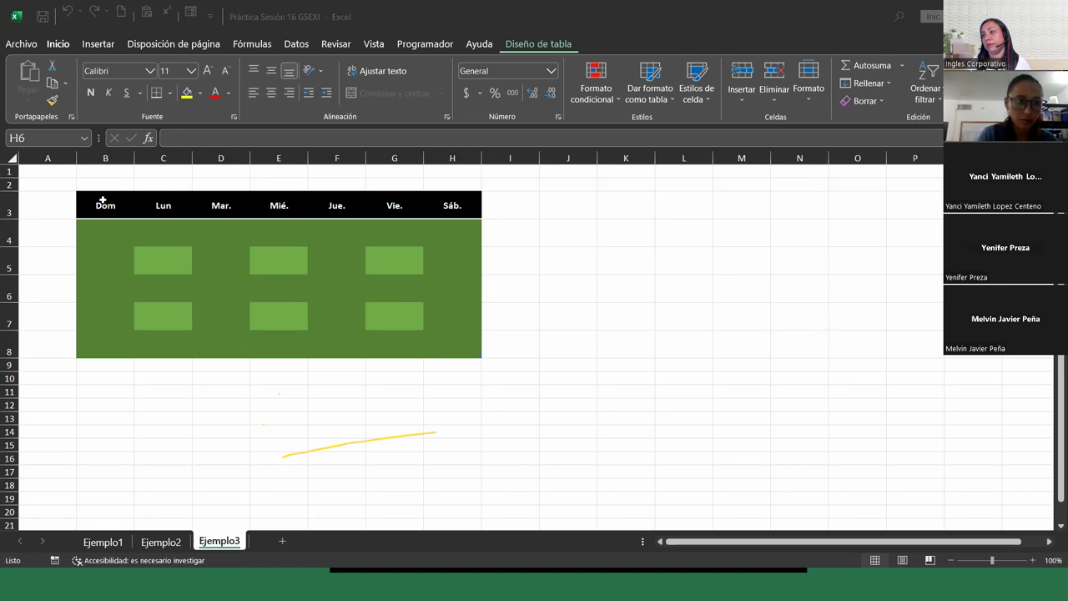
drag(103, 201, 447, 331)
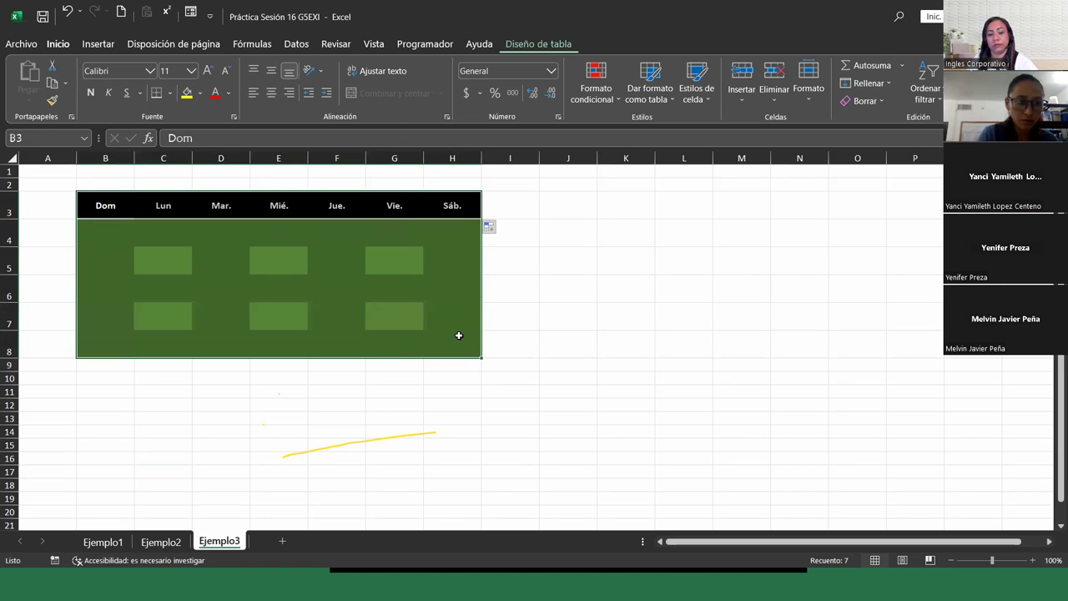
key(ctrl+c)
click(100, 233)
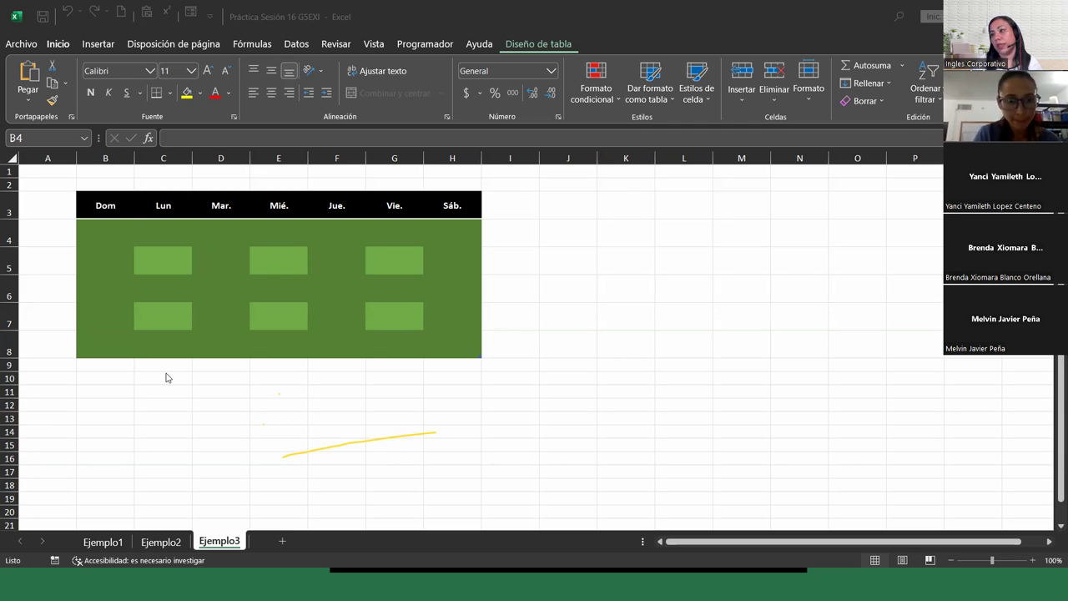
Step: Enter day 1 in G4 under Vie. and day 2 in H4 under Sáb
click(400, 239)
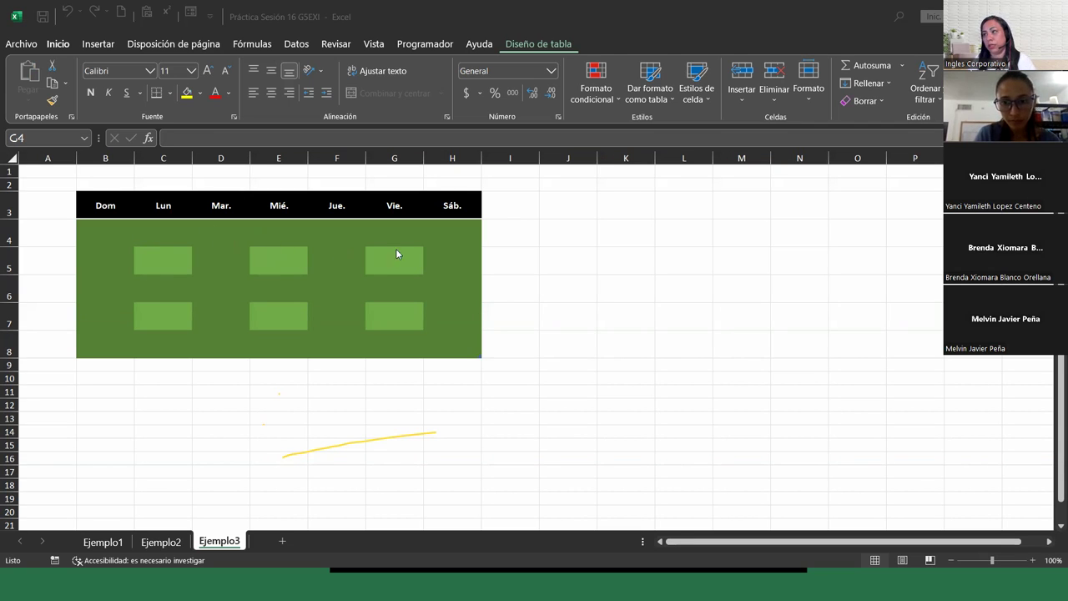
click(401, 223)
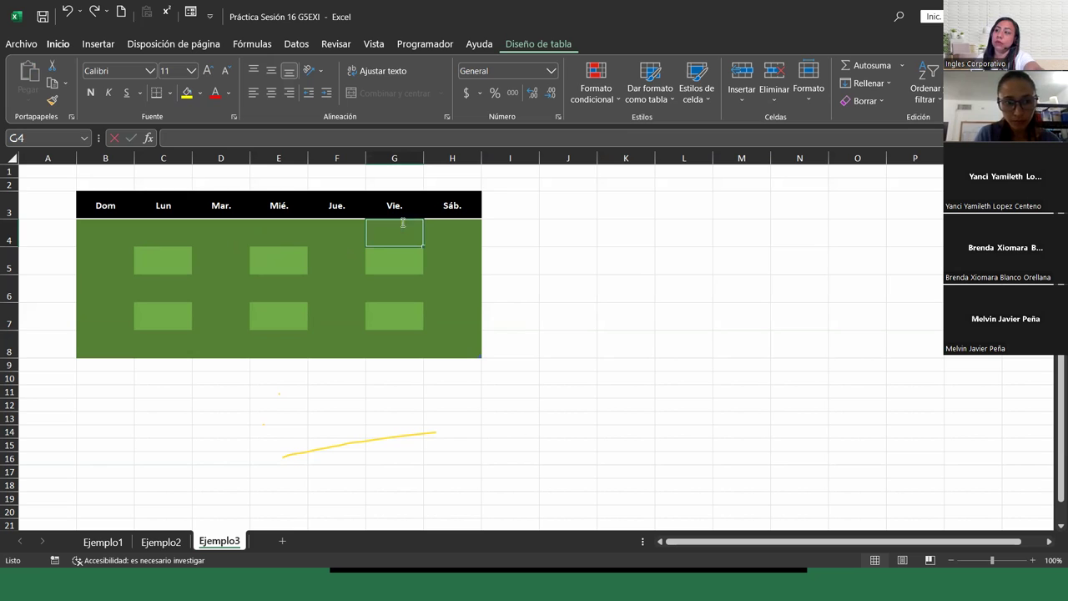
text(1)
click(451, 232)
text(2)
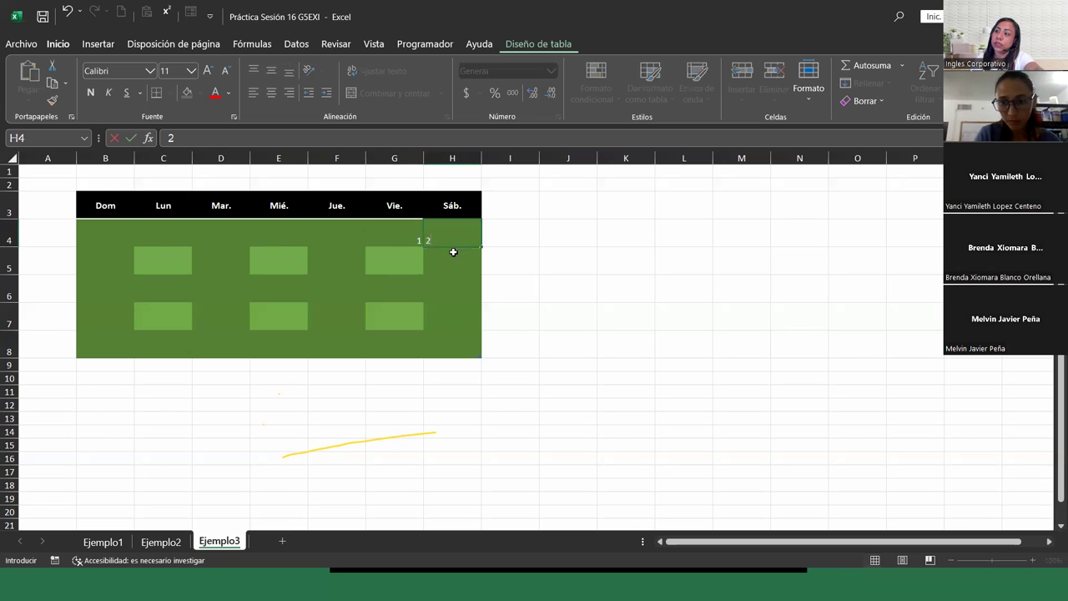
key(Return)
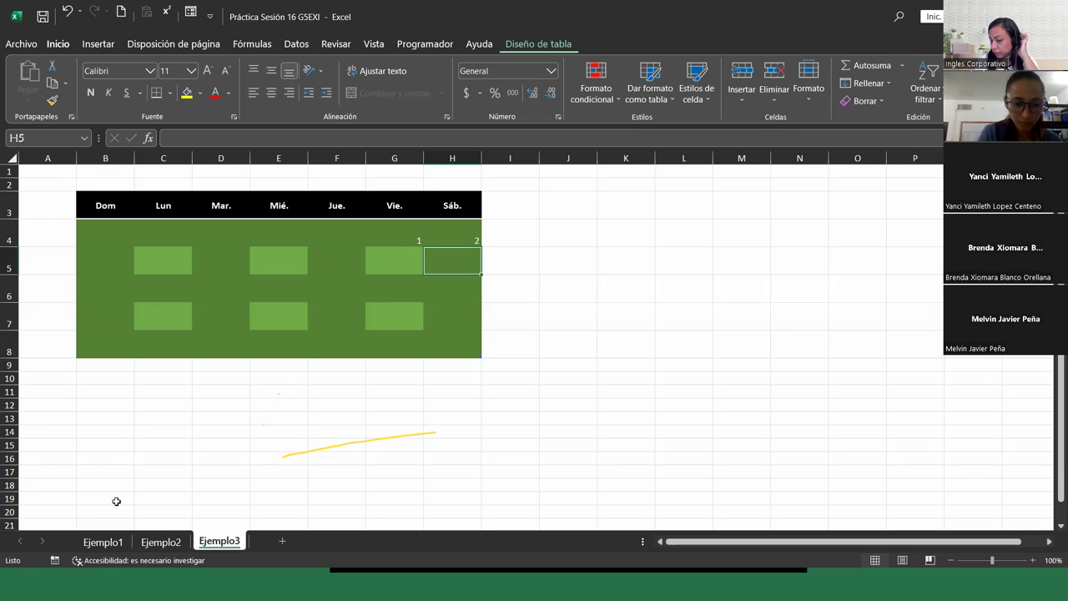
key(alt+Tab)
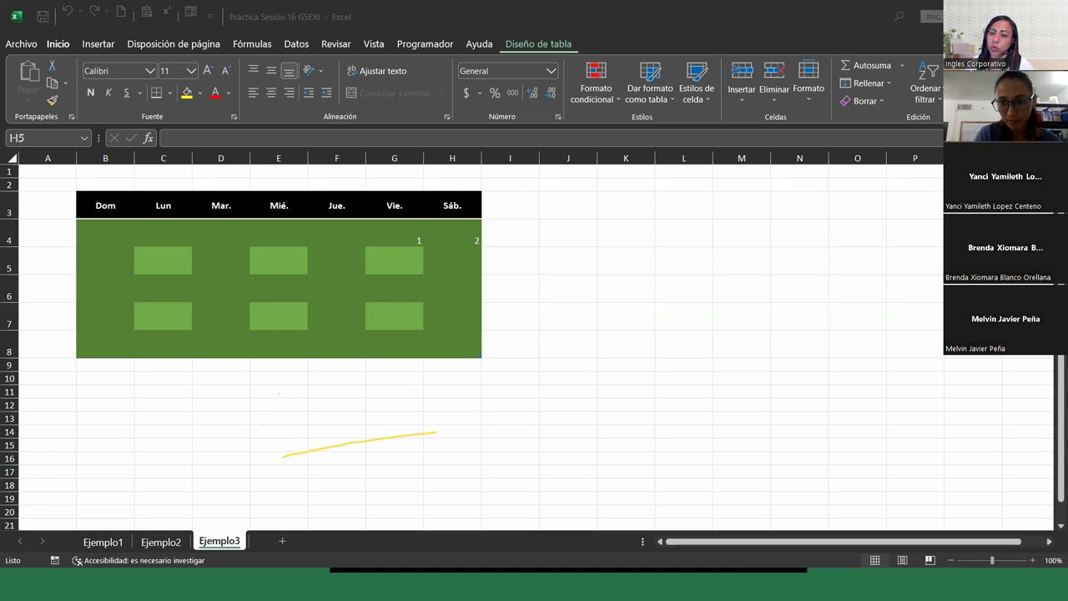
Step: Enter 3 in B5 to open the second week under Dom
click(102, 266)
text(3)
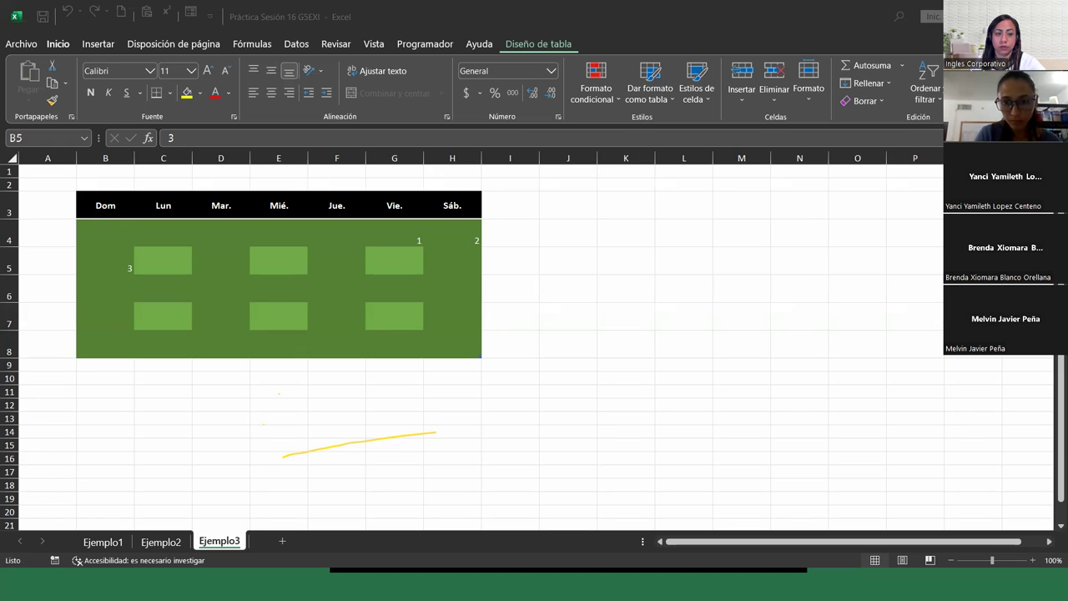
drag(133, 274, 133, 276)
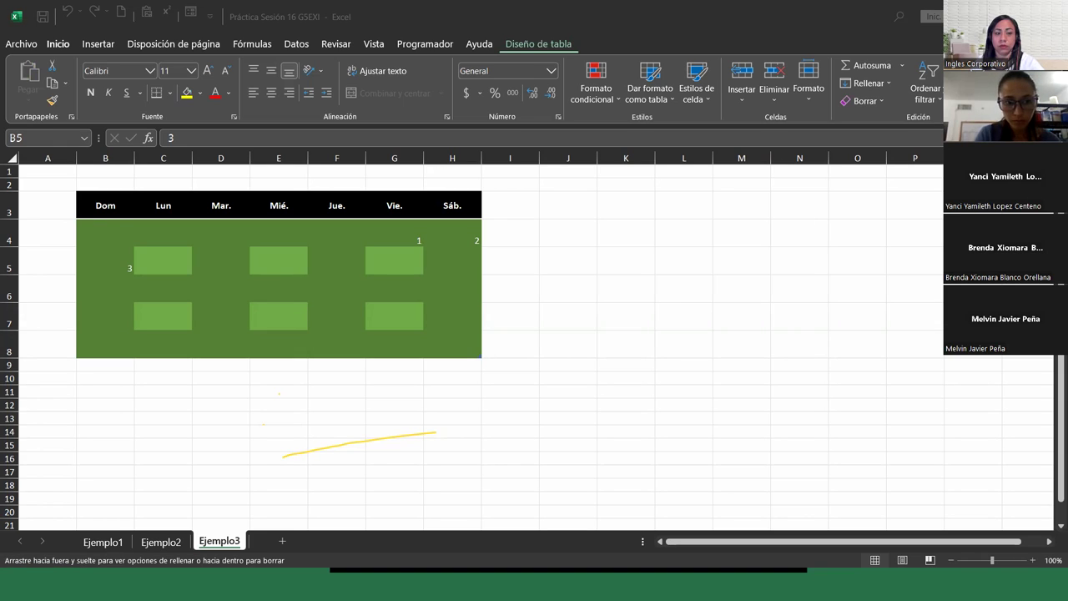
drag(133, 275, 134, 275)
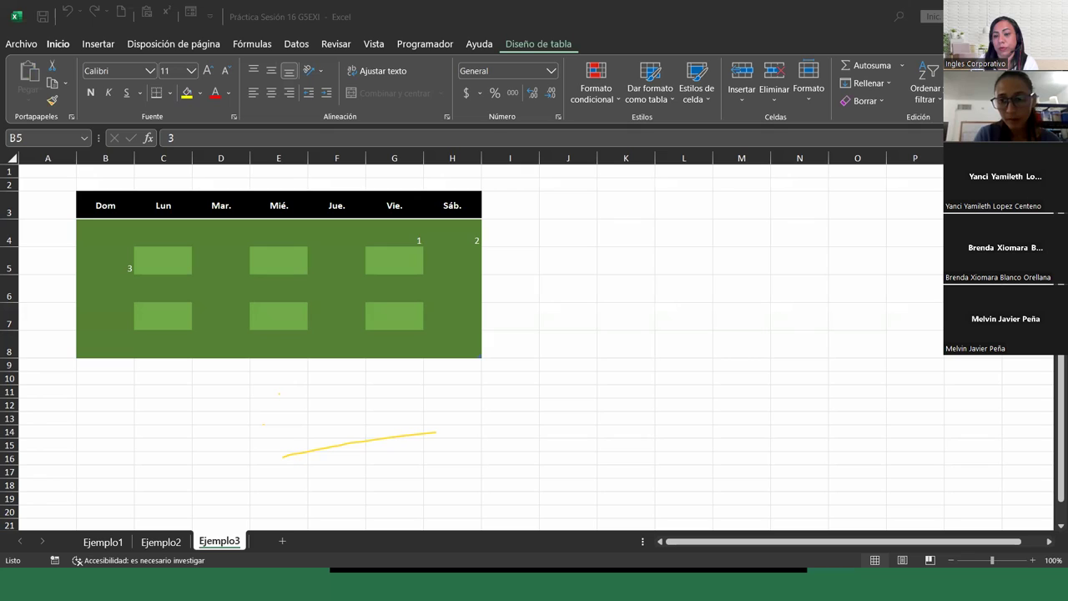
Step: Select B5:B8 under Dom and open the Rellenar fill menu on Inicio
click(106, 264)
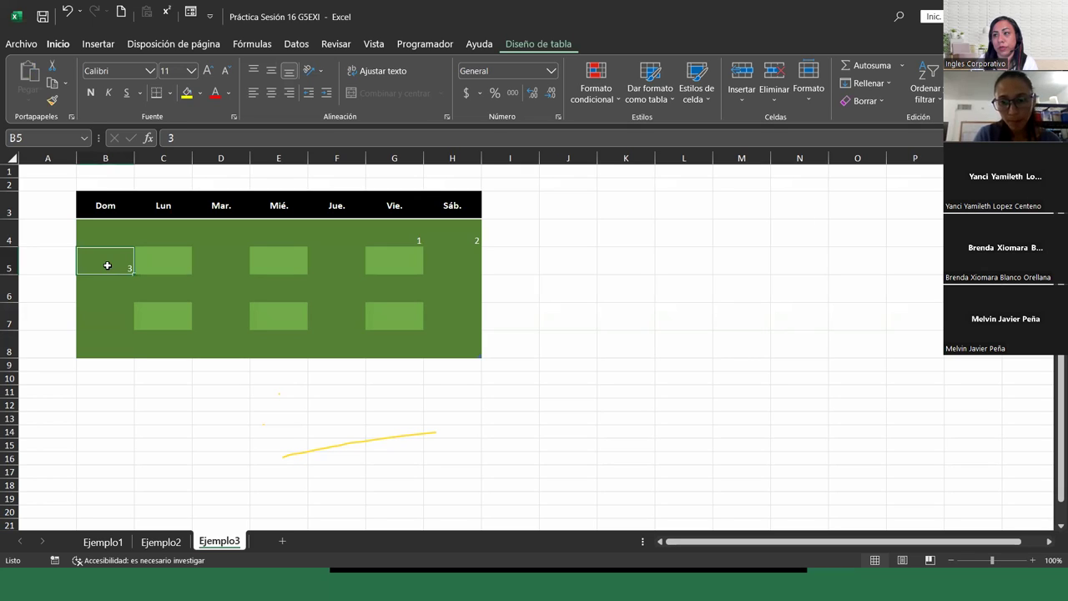
drag(106, 265, 120, 345)
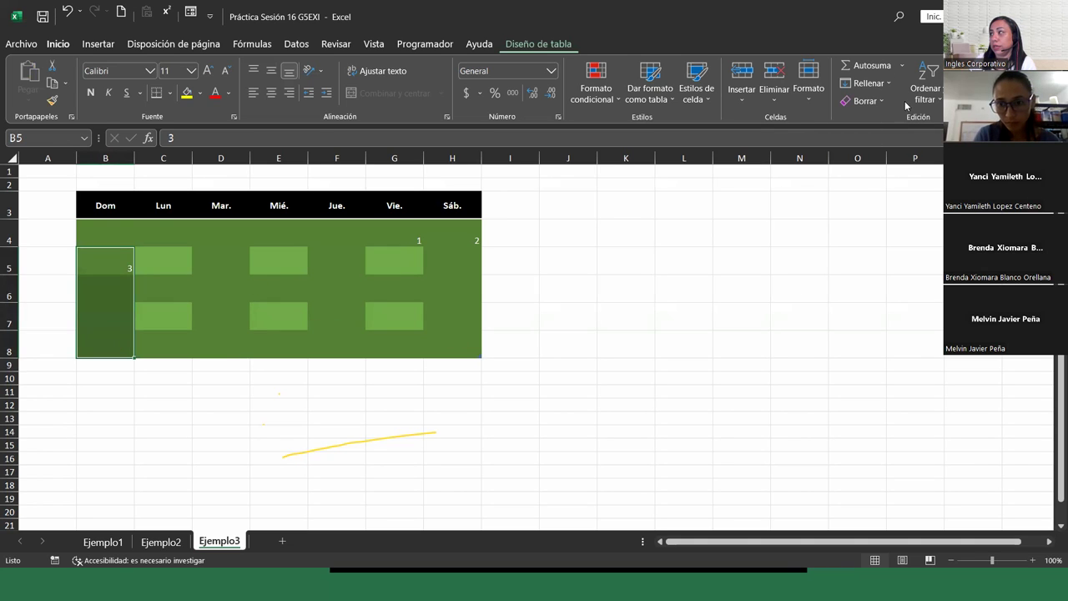
click(867, 82)
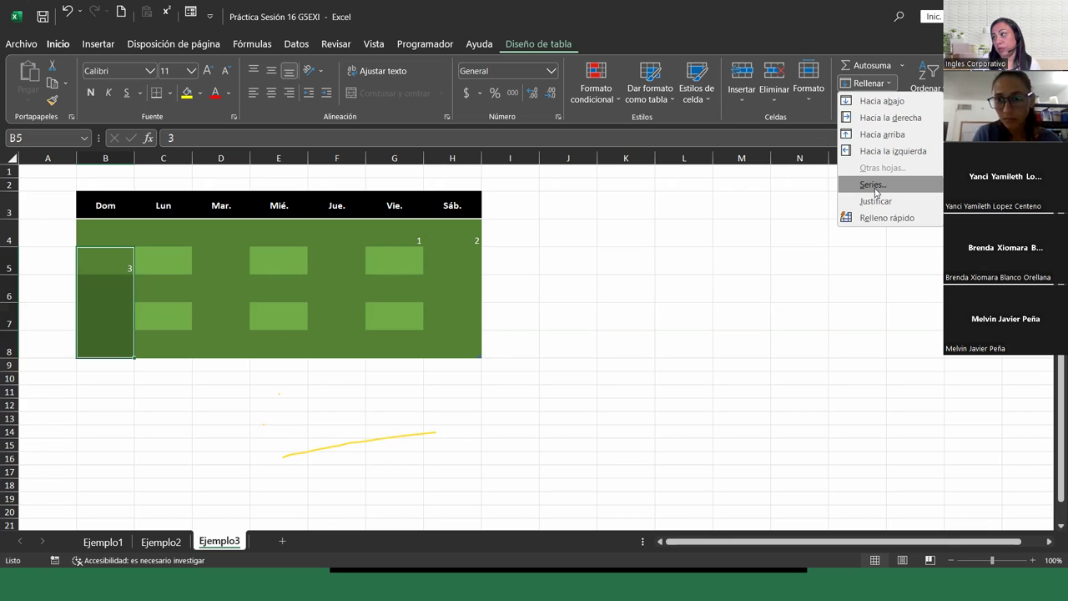
Step: Fill B5:B8 as a series with increment 7, producing 10, 17 and 24
click(875, 192)
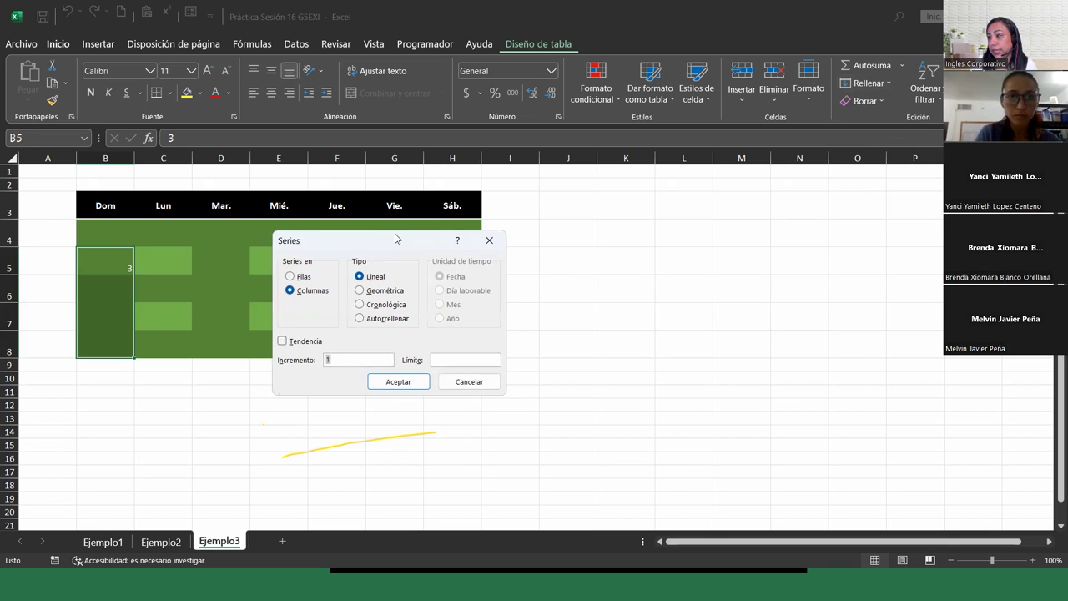
drag(397, 239, 614, 243)
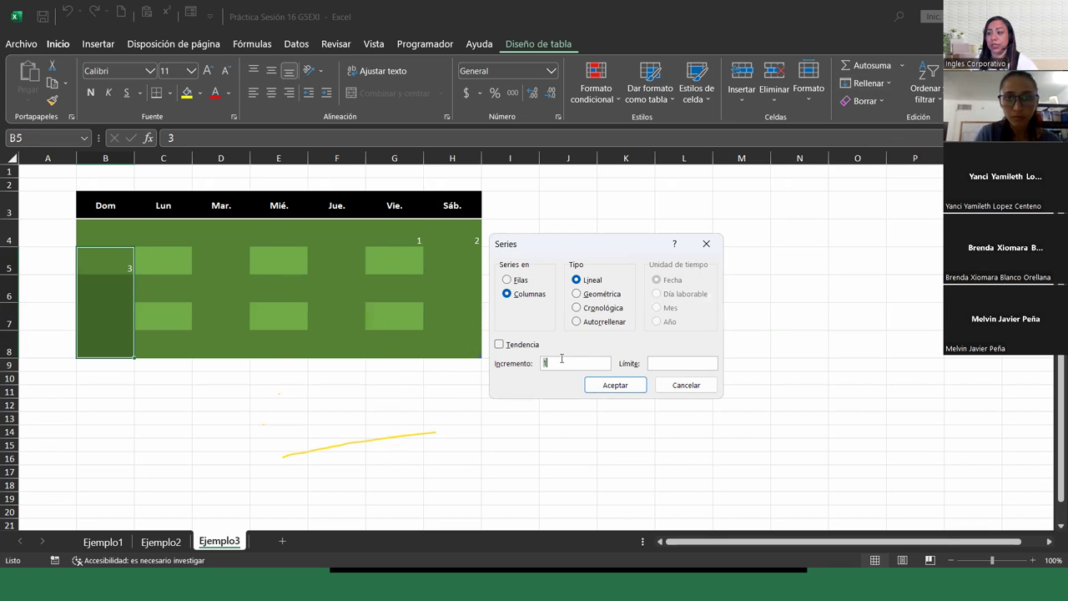
text(7)
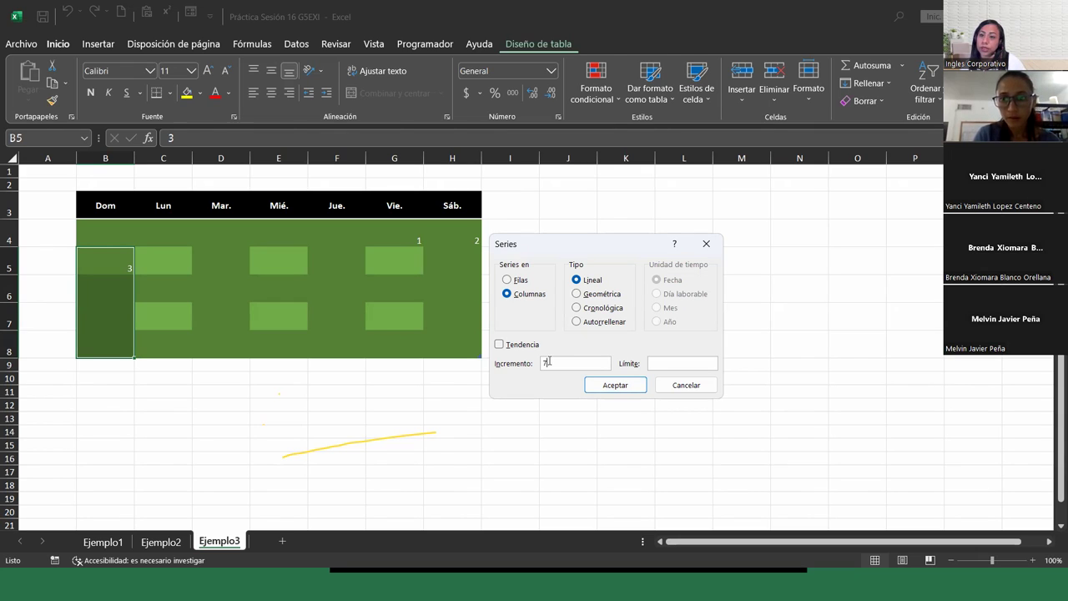
click(615, 383)
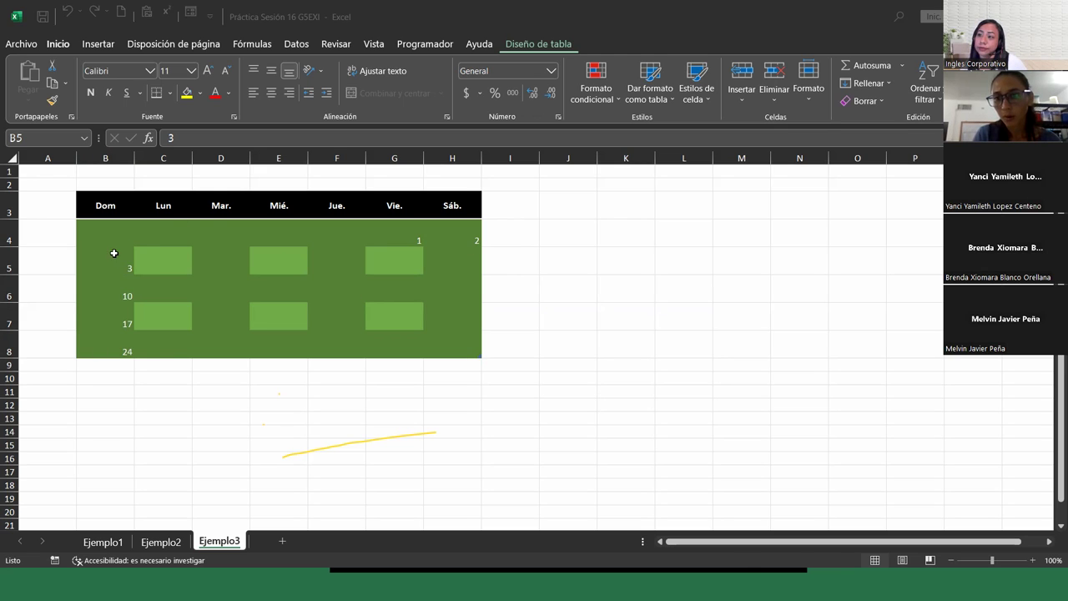
Step: Reselect the Sunday numbers B5:B8 and reopen the Rellenar fill menu
key(ctrl+shift+Down)
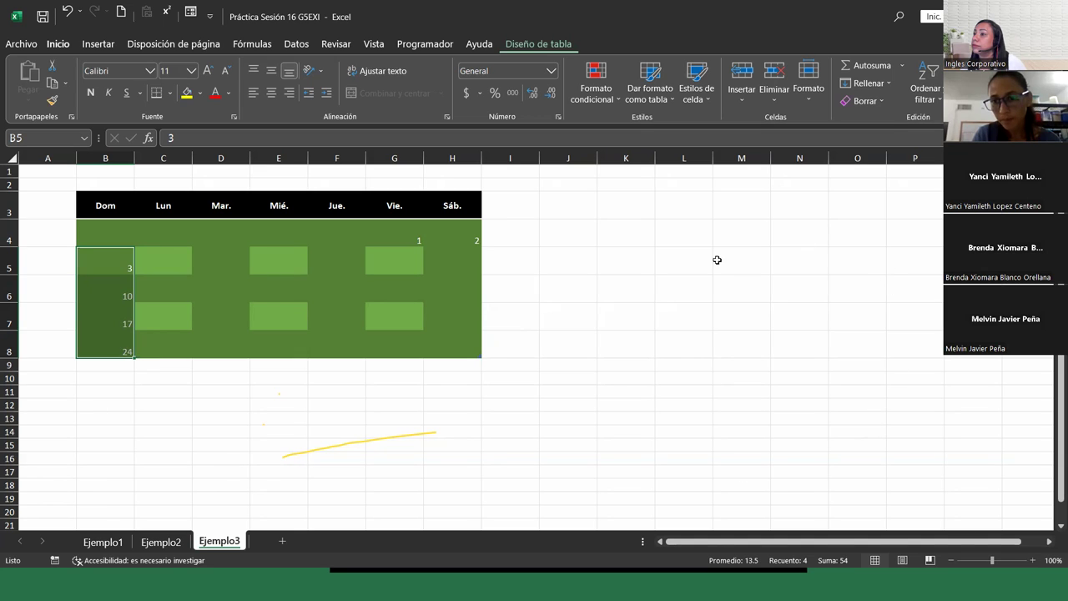
click(888, 83)
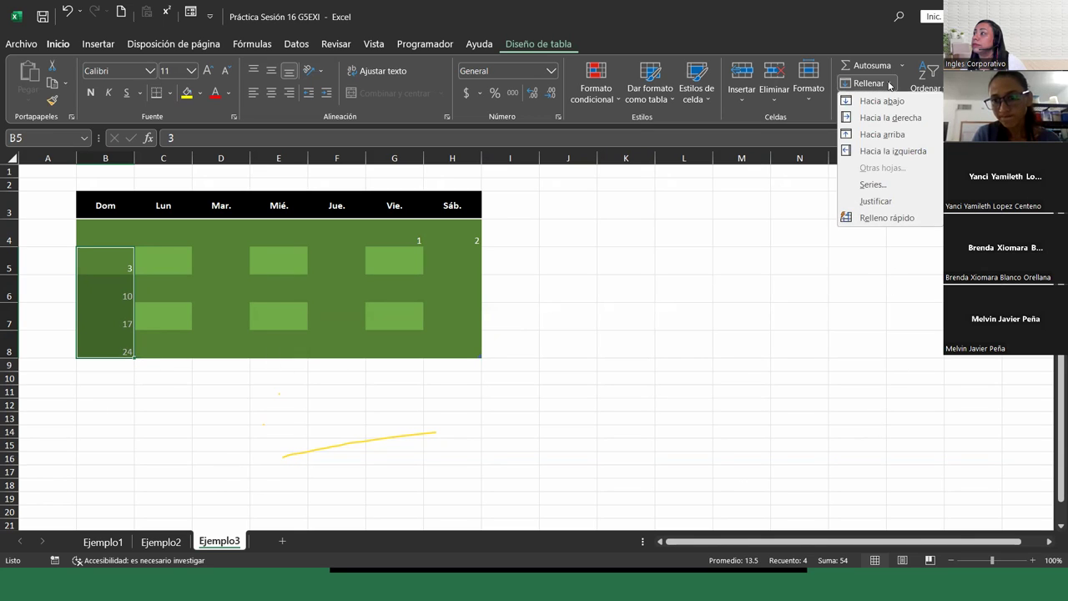
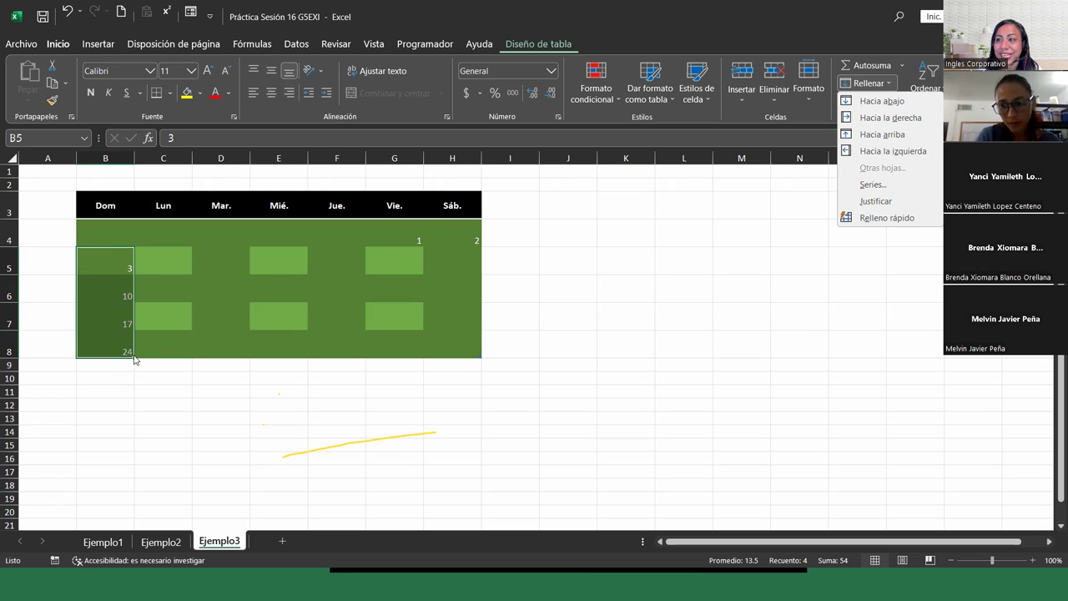
Step: Extend B5:B8 across to column H as a fill series so the weeks count 3 to 30
click(134, 357)
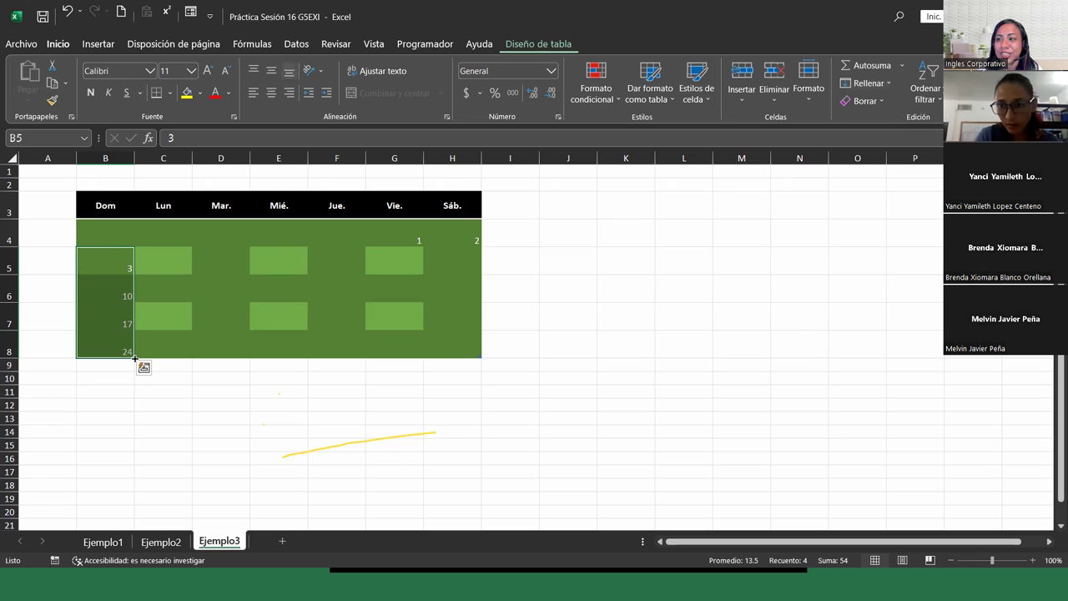
drag(134, 358, 471, 358)
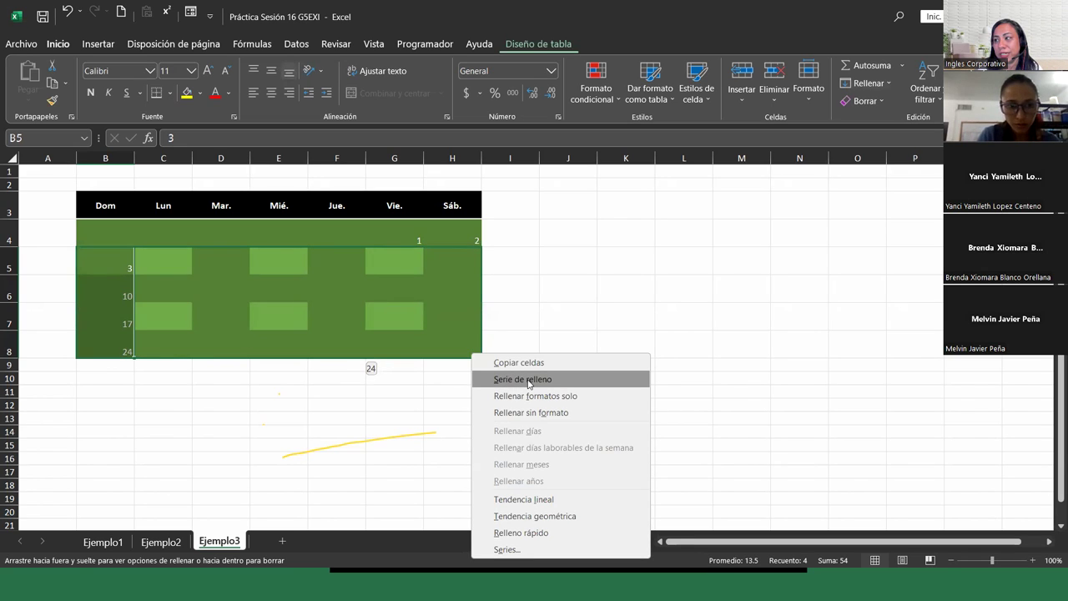
click(528, 381)
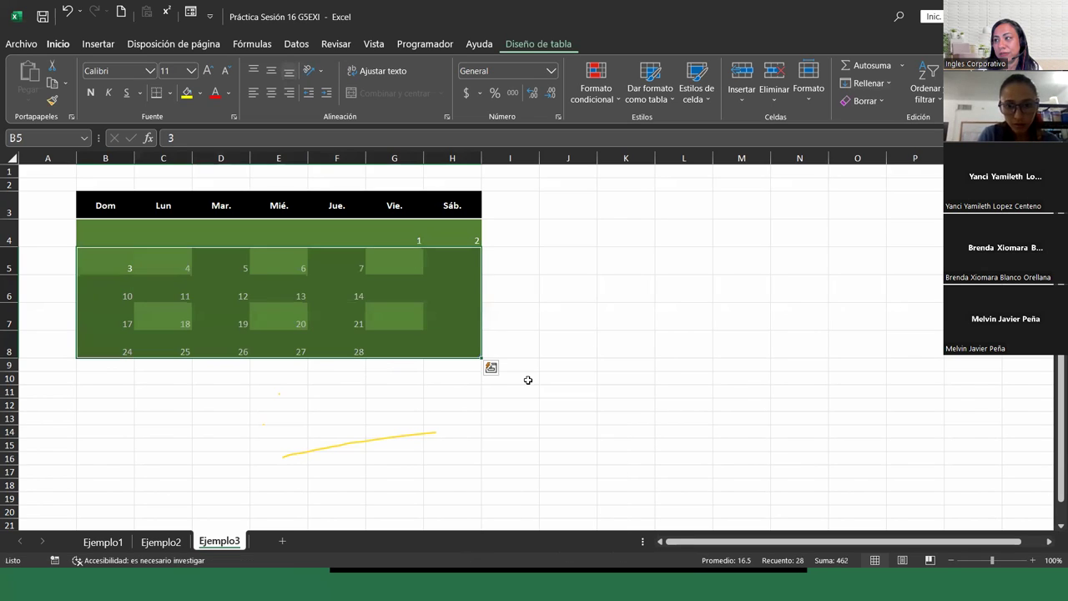
click(368, 380)
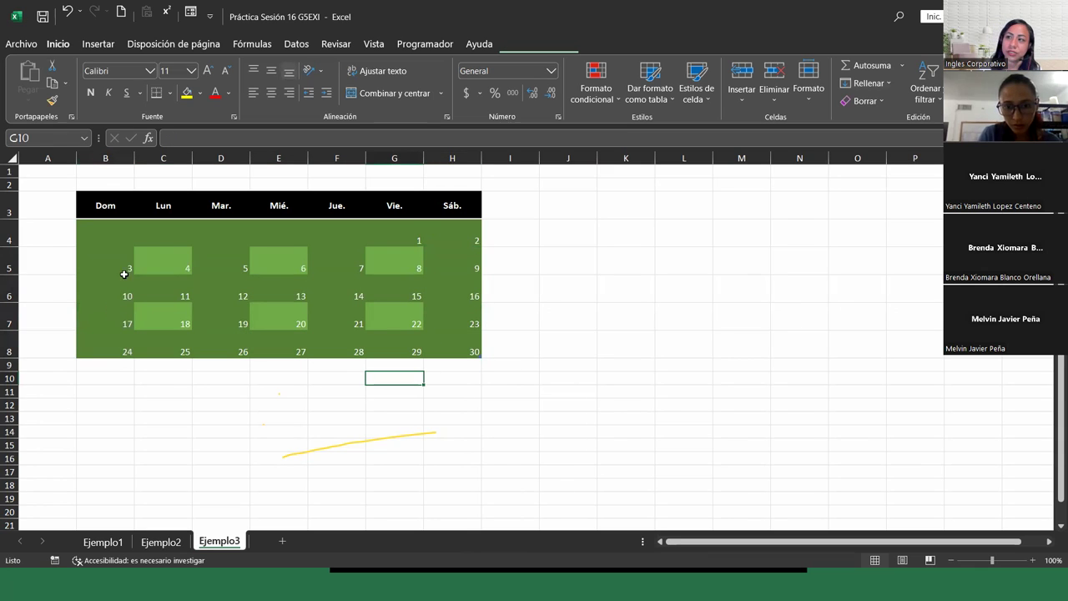
Step: Undo the fill, redo the series fill to column H, and select the calendar body B4:H8
click(66, 12)
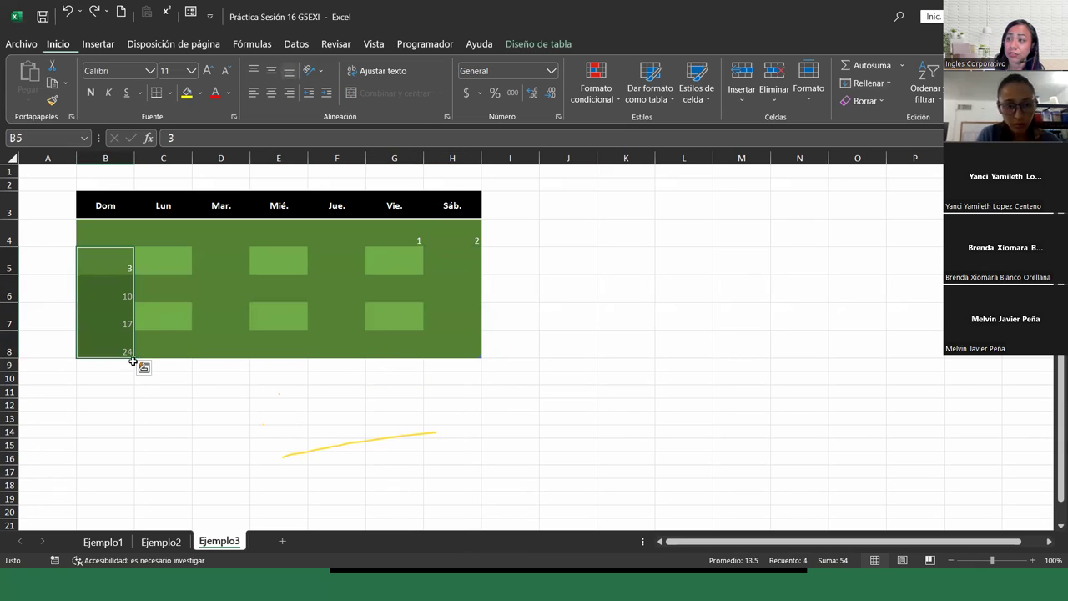
drag(132, 357, 476, 361)
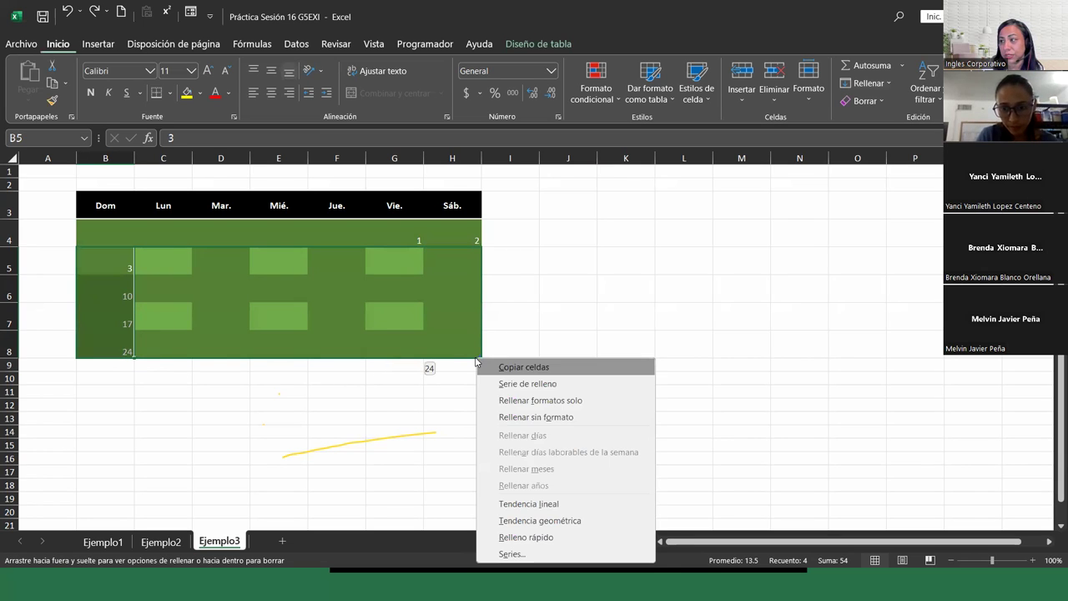
click(510, 383)
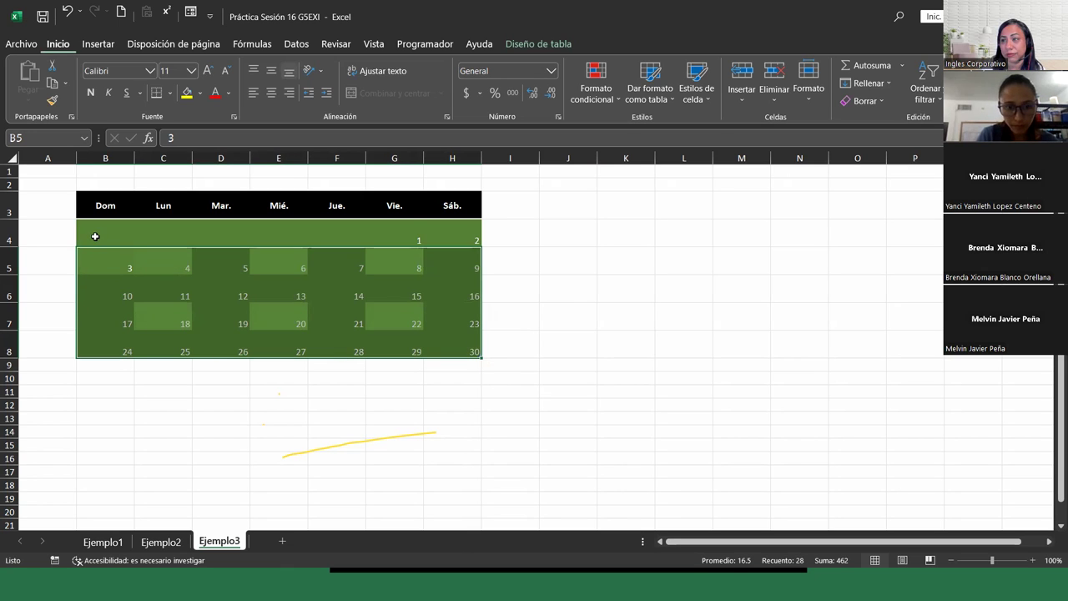
drag(95, 237, 465, 354)
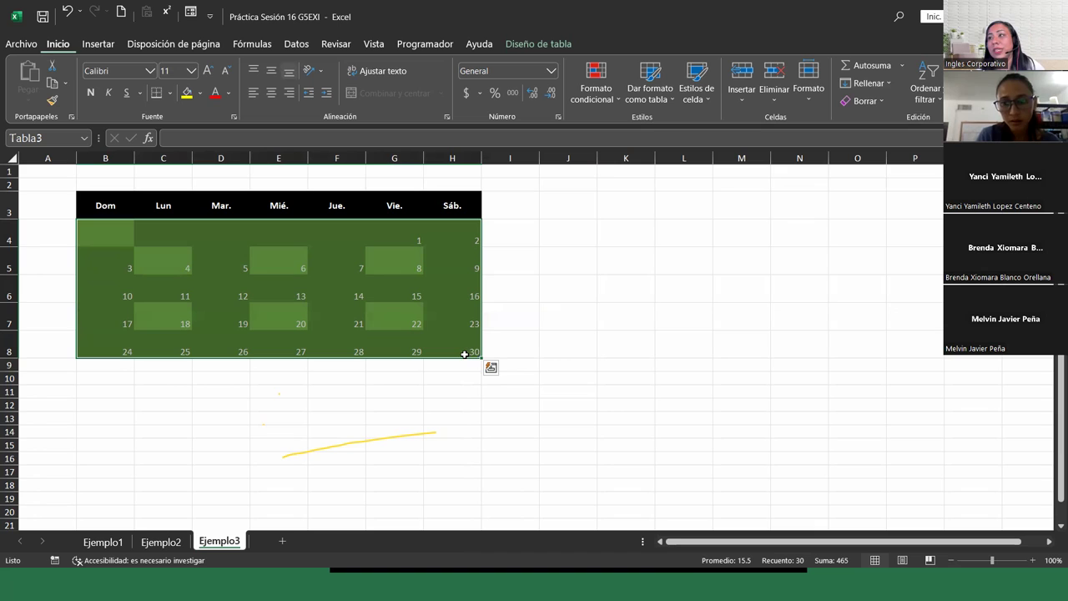
Step: Align the day numbers in B4:H8 to the top right of their cells
click(253, 71)
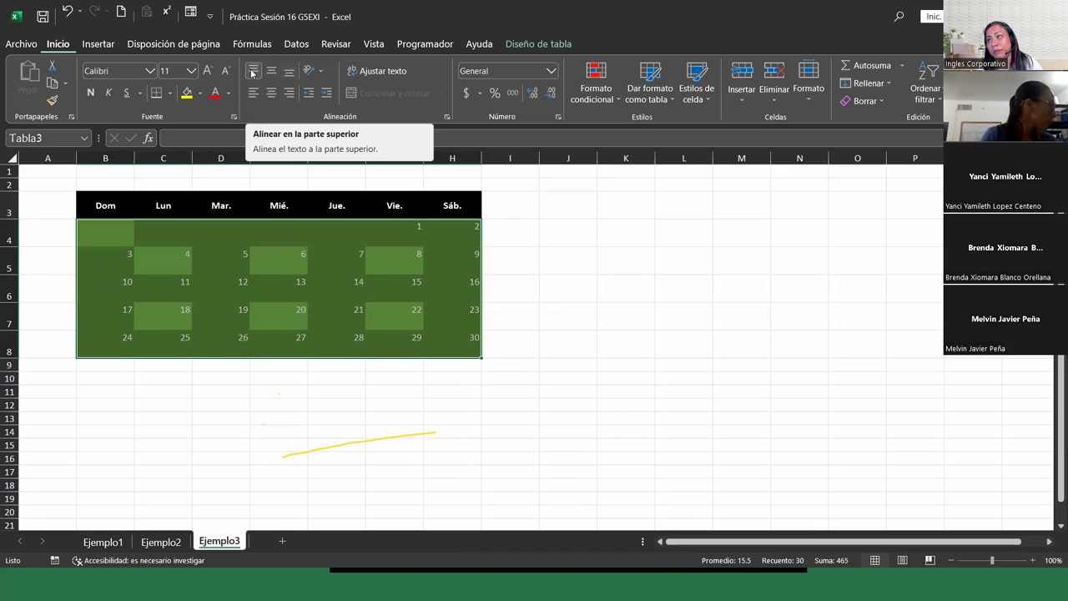
click(291, 96)
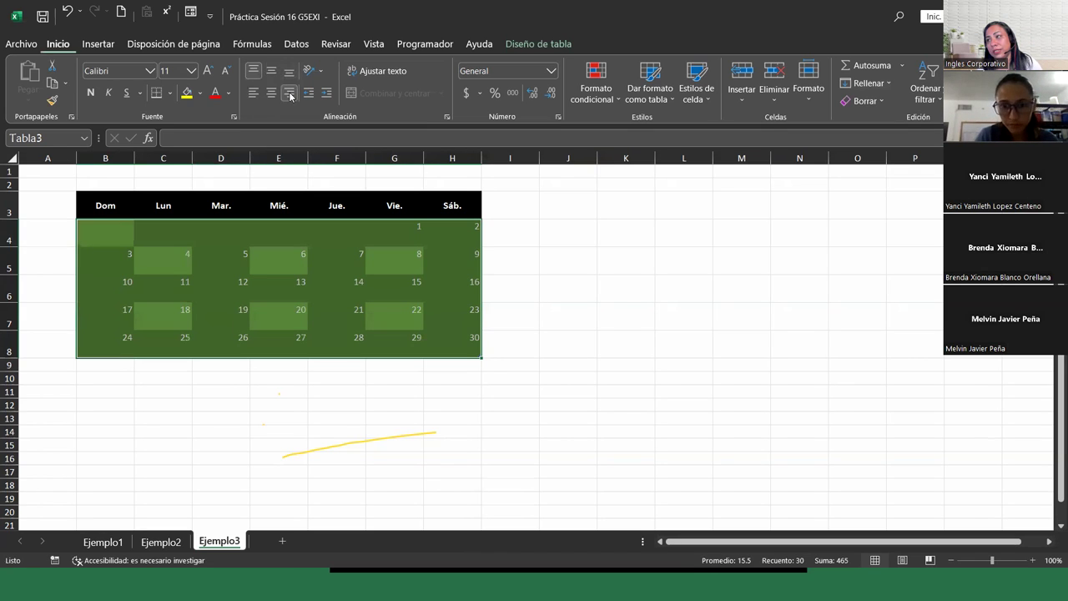
click(214, 346)
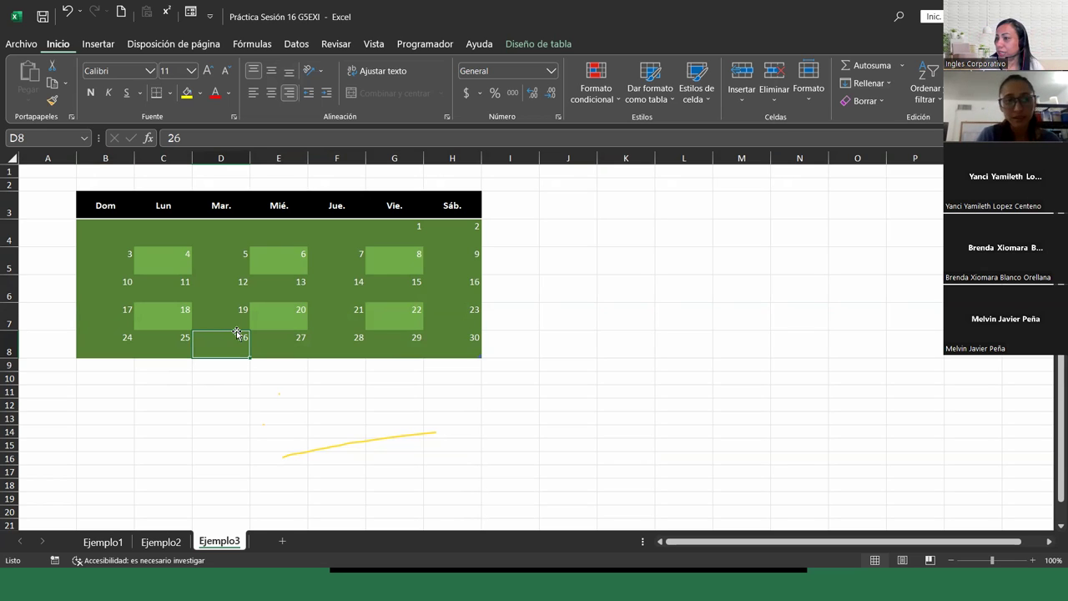
drag(96, 256, 116, 340)
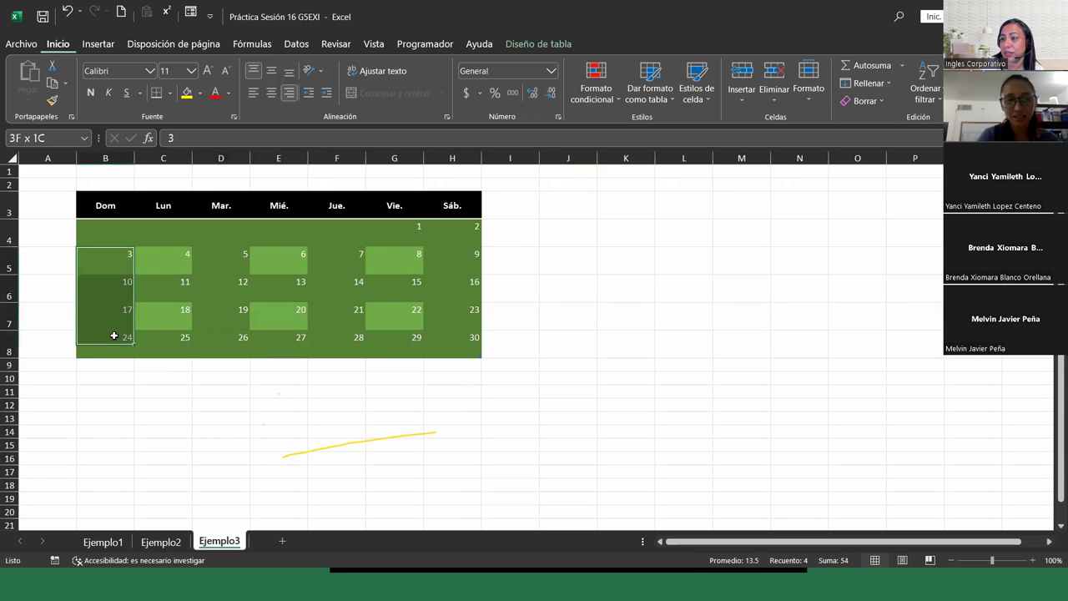
mouse_move(107, 255)
mouse_down()
mouse_move(159, 354)
mouse_move(451, 354)
mouse_up()
click(889, 85)
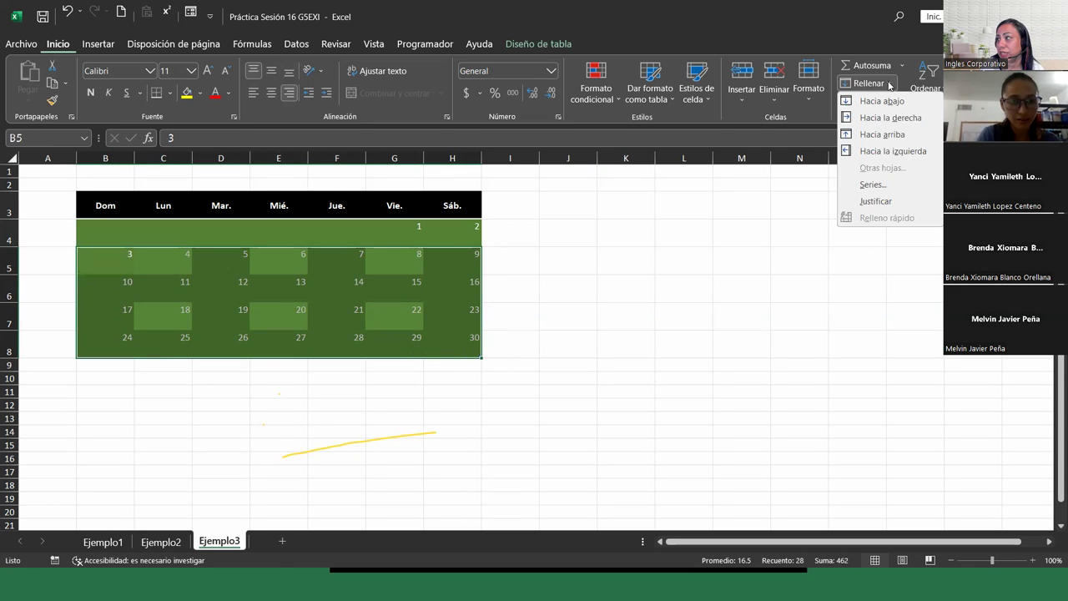
click(885, 184)
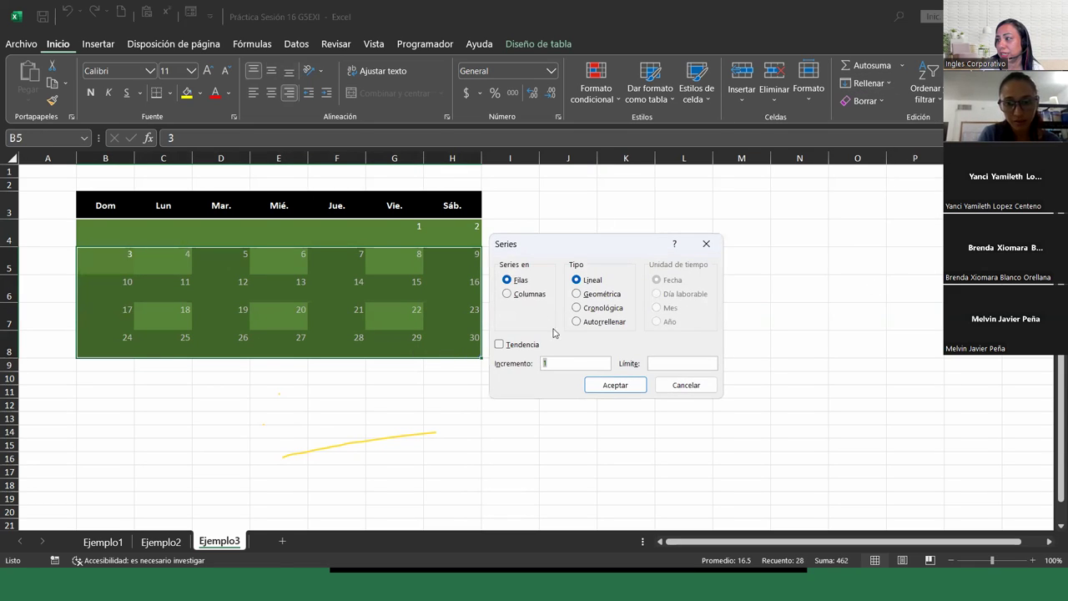
click(613, 386)
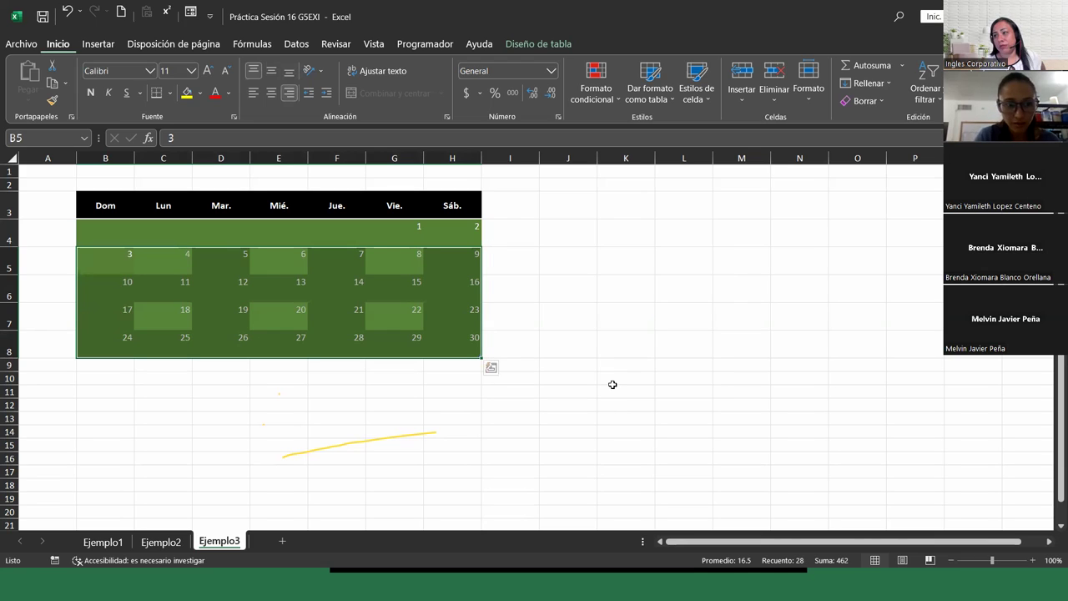
click(169, 261)
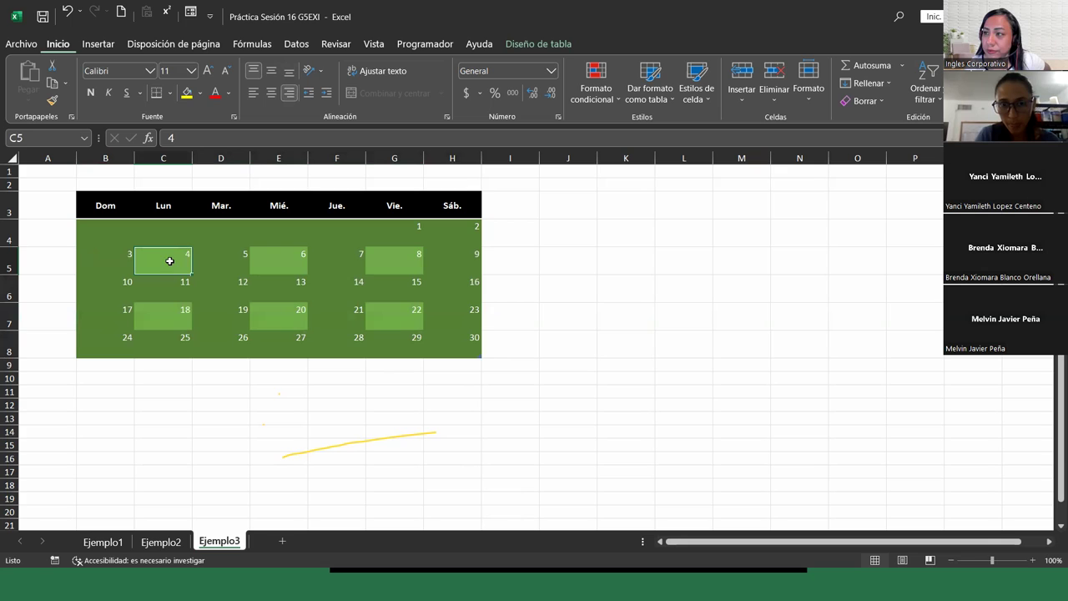
click(120, 258)
mouse_move(122, 284)
mouse_down()
mouse_move(122, 341)
mouse_move(469, 369)
mouse_up()
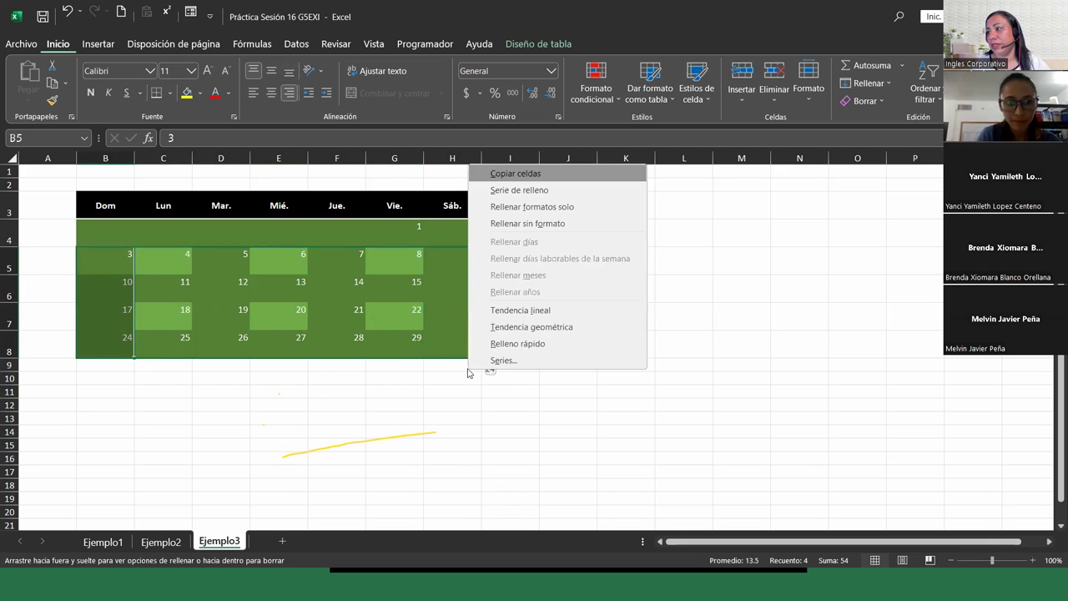
click(547, 197)
click(371, 311)
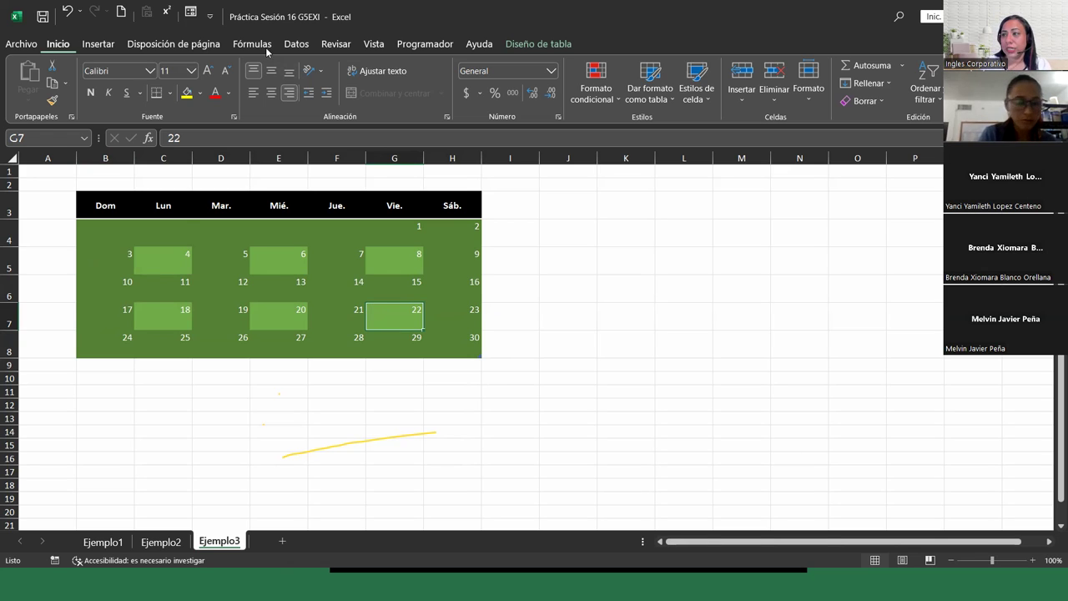
click(179, 227)
click(123, 233)
click(117, 271)
click(108, 342)
click(276, 338)
Step: Review the Saturday column values, including 9 in cell H5
click(374, 335)
click(434, 337)
click(441, 309)
click(442, 290)
click(443, 261)
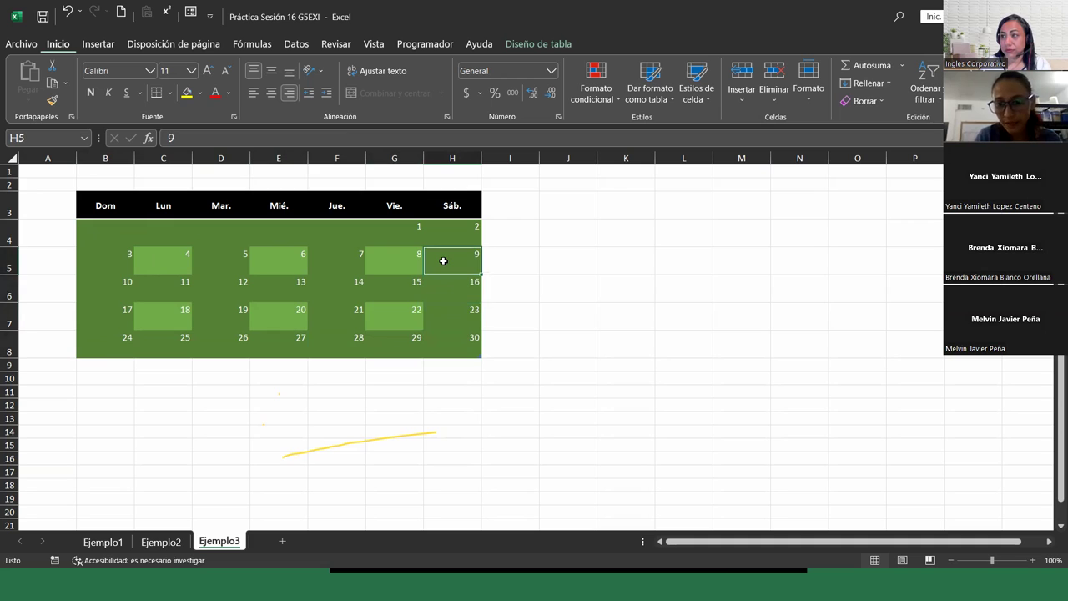
Step: Extend B5:B8 across to column H as a fill series, numbering the weeks 3 through 30
mouse_move(104, 251)
mouse_down()
mouse_move(120, 344)
mouse_move(134, 356)
mouse_up()
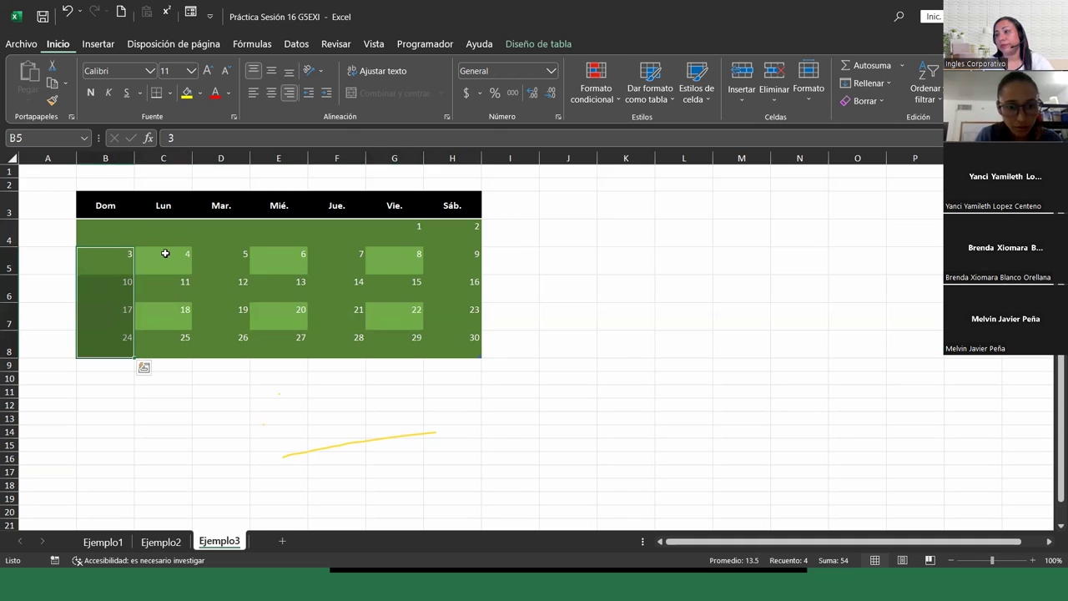
drag(164, 254, 466, 342)
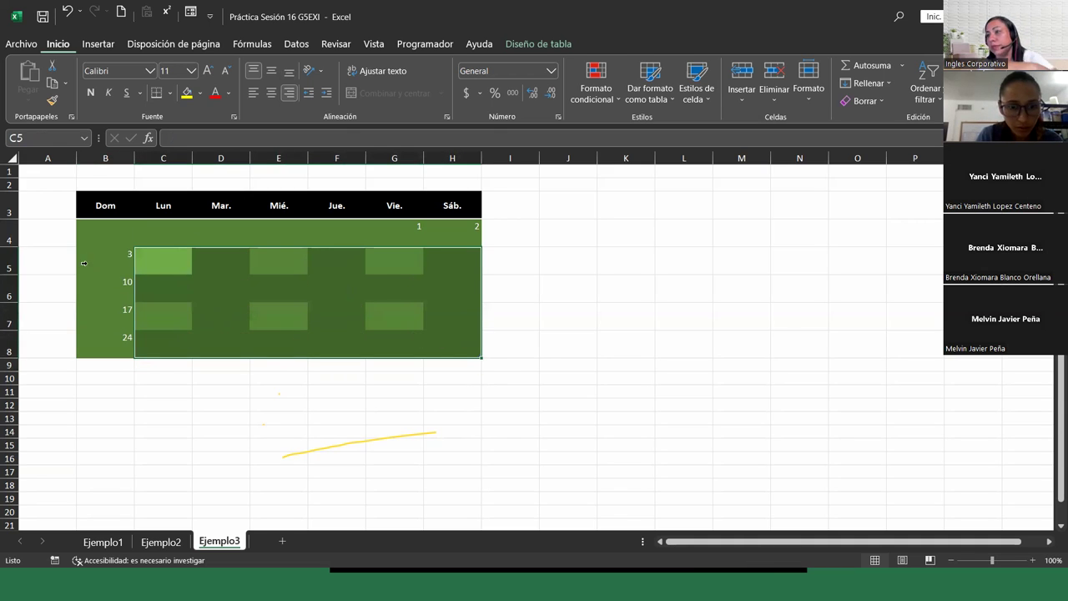
drag(125, 254, 133, 336)
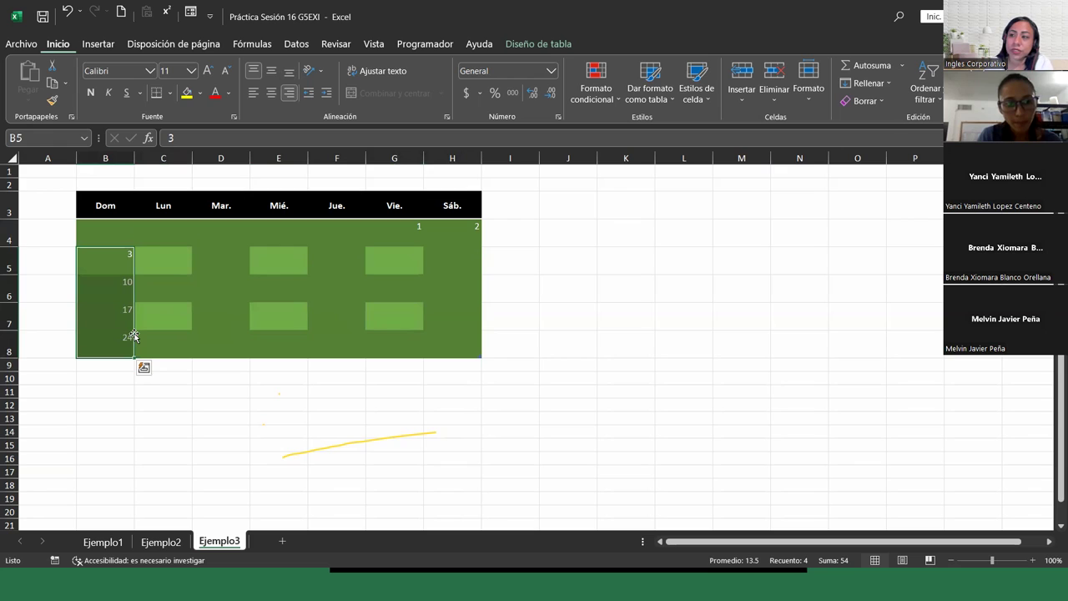
drag(136, 355, 457, 350)
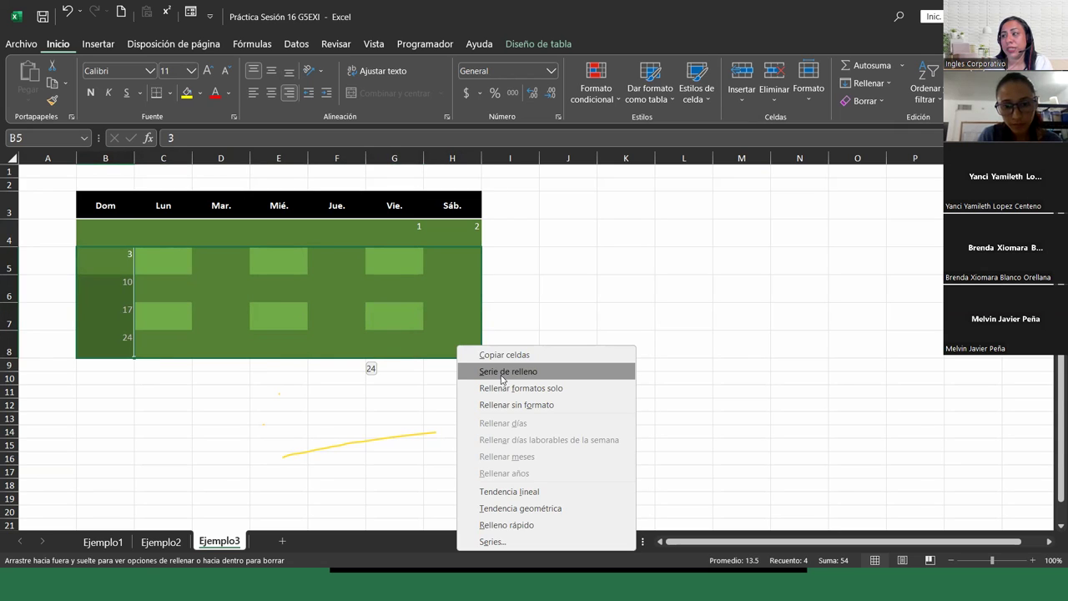
click(502, 372)
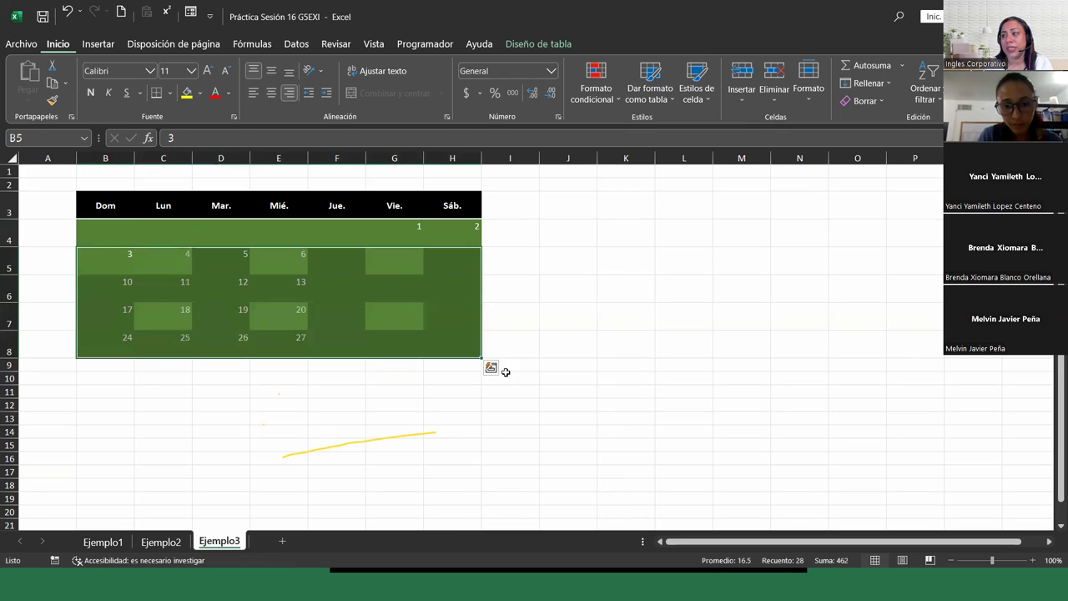
click(353, 378)
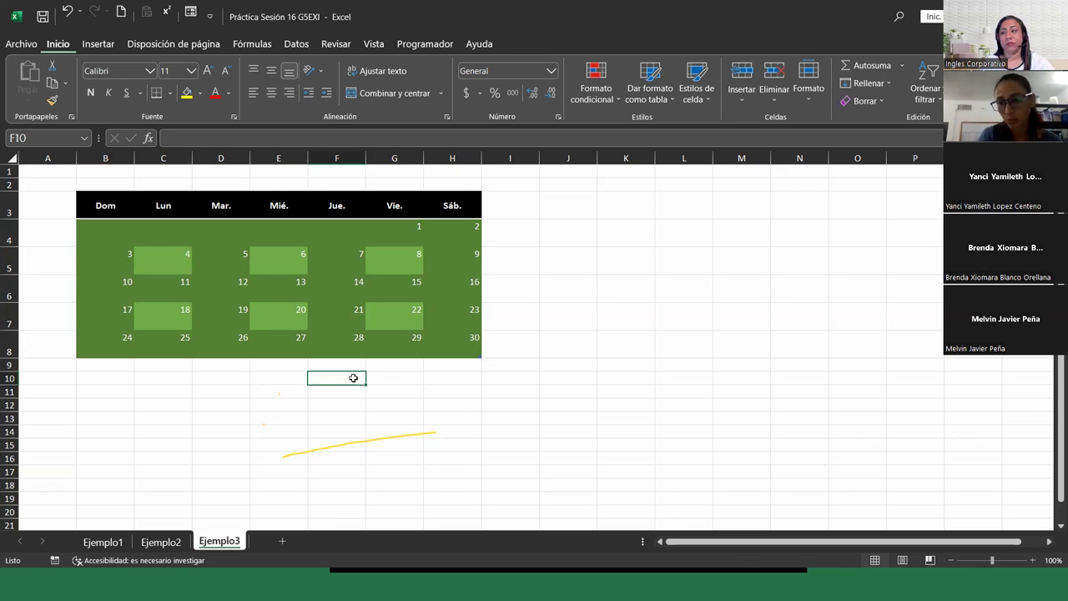
key(ctrl+z)
mouse_move(122, 258)
mouse_down()
mouse_move(526, 373)
mouse_move(471, 350)
mouse_up()
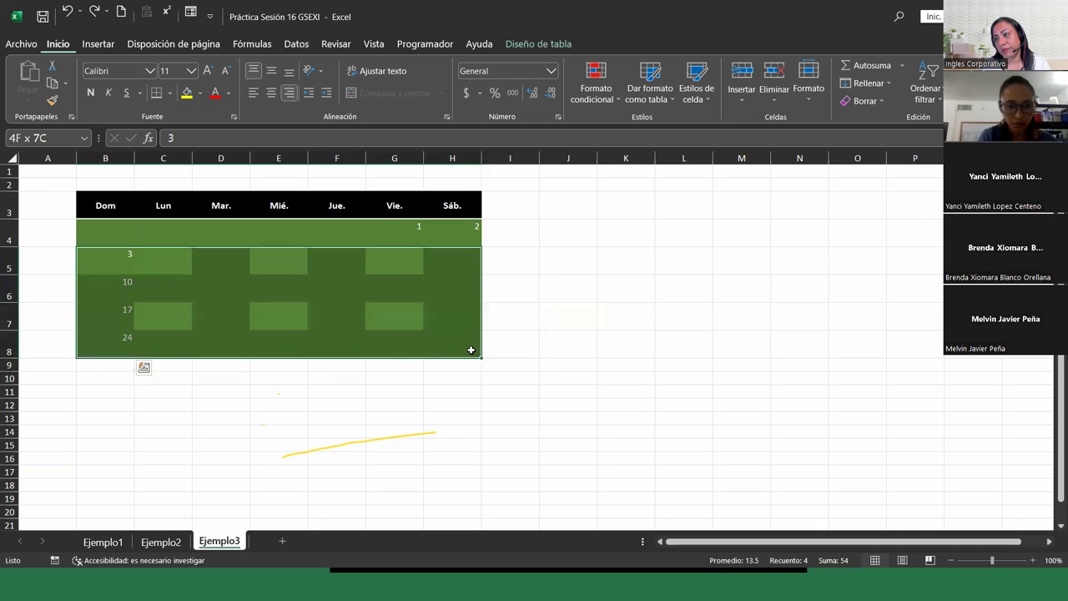
click(868, 84)
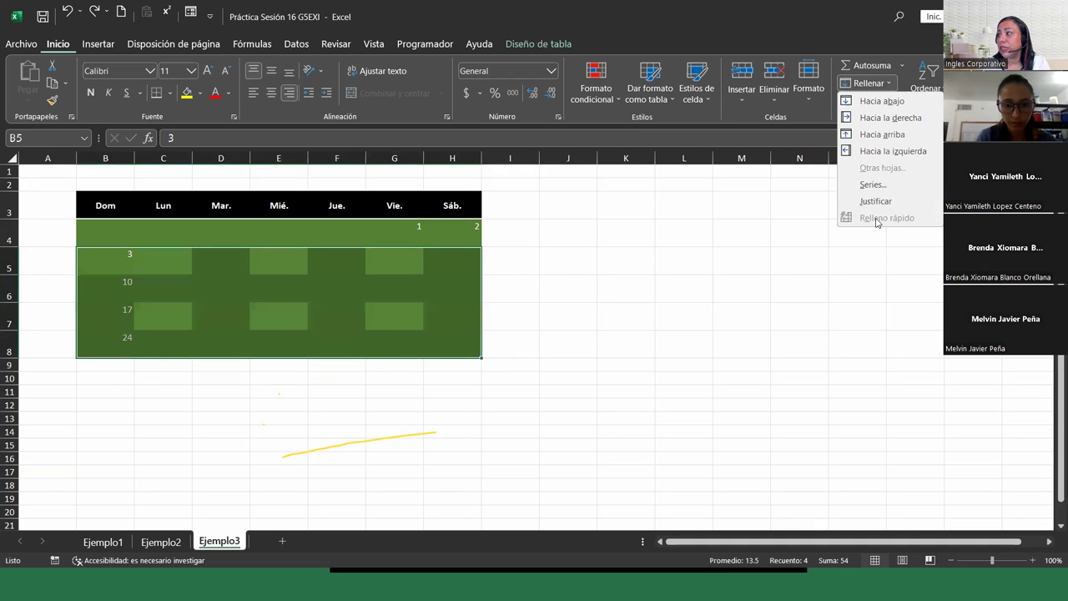
click(872, 184)
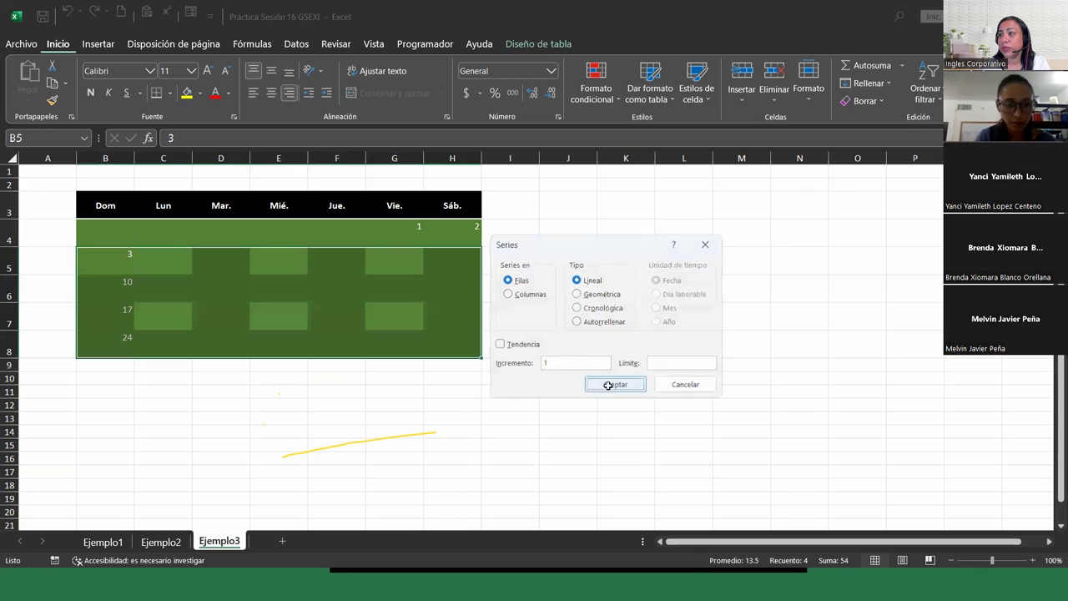
click(608, 384)
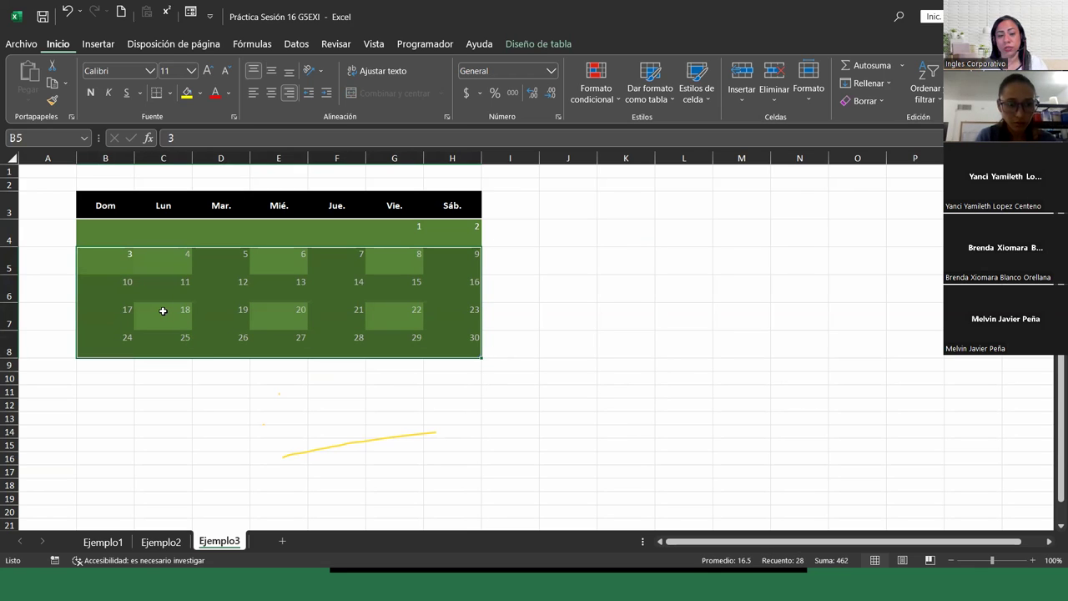
key(ctrl+z)
mouse_move(112, 261)
mouse_down()
mouse_move(493, 307)
mouse_move(470, 338)
mouse_up()
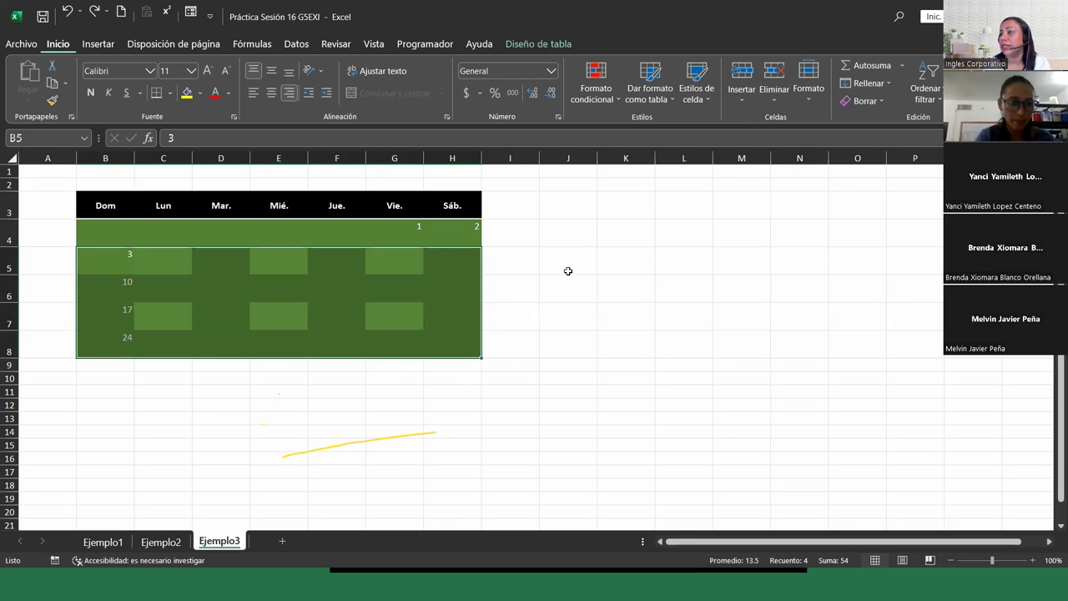
click(889, 83)
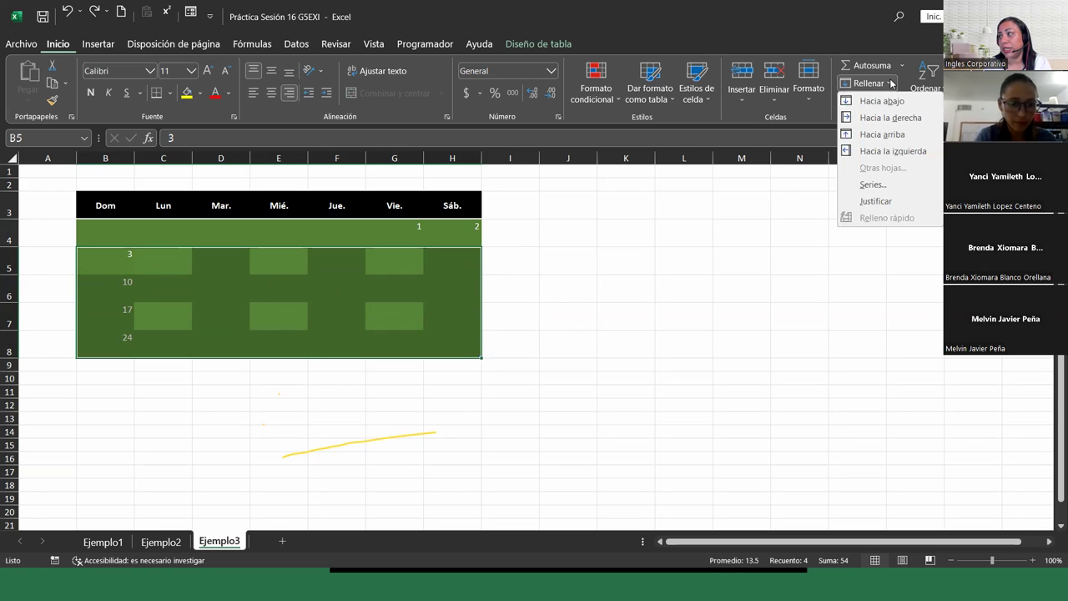
click(871, 184)
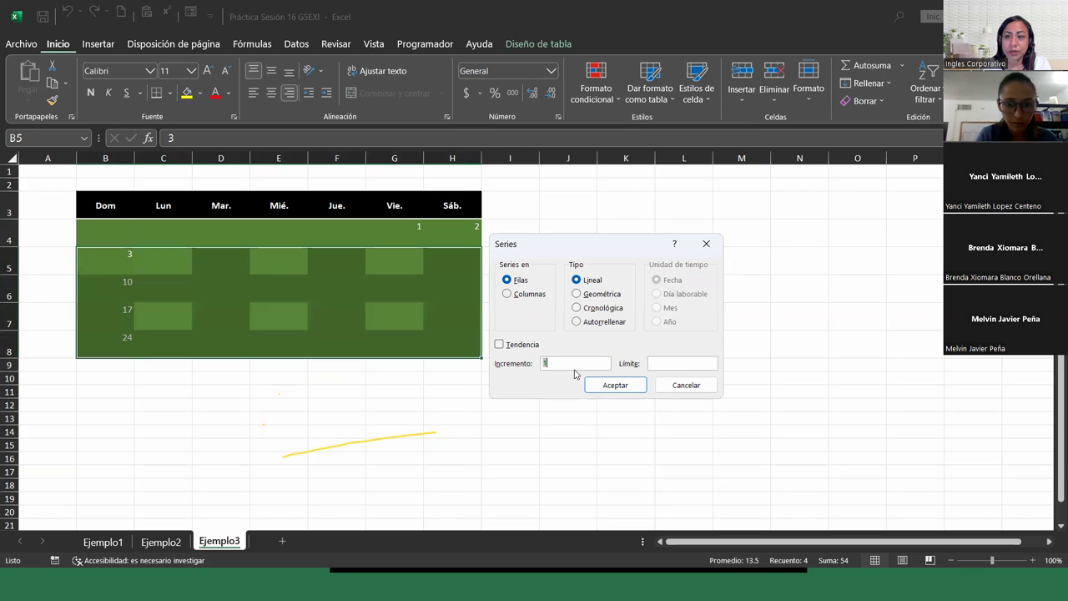
click(615, 387)
click(304, 442)
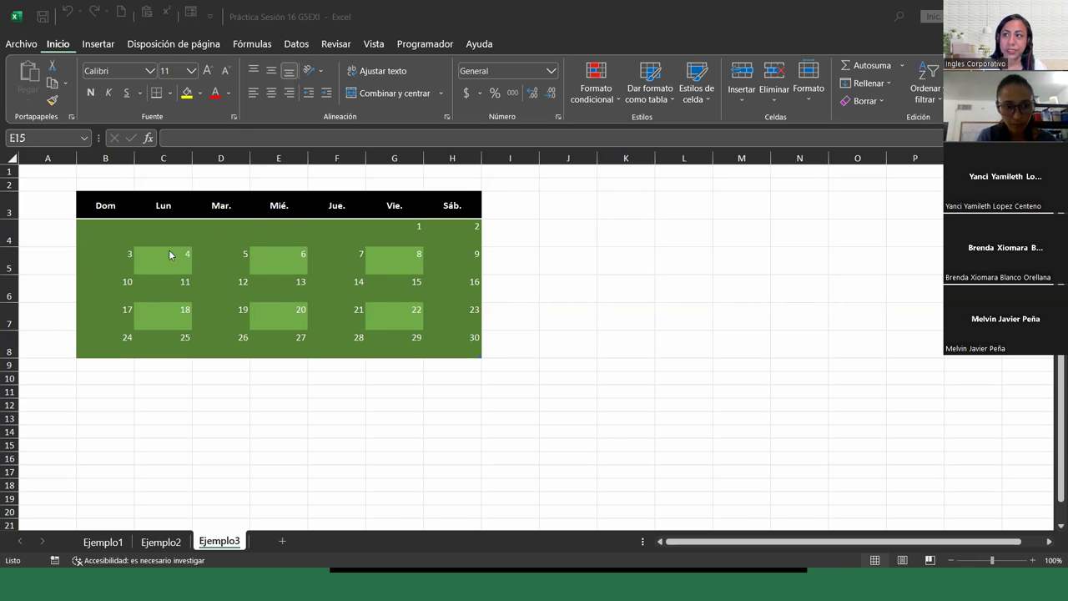
drag(105, 236, 446, 343)
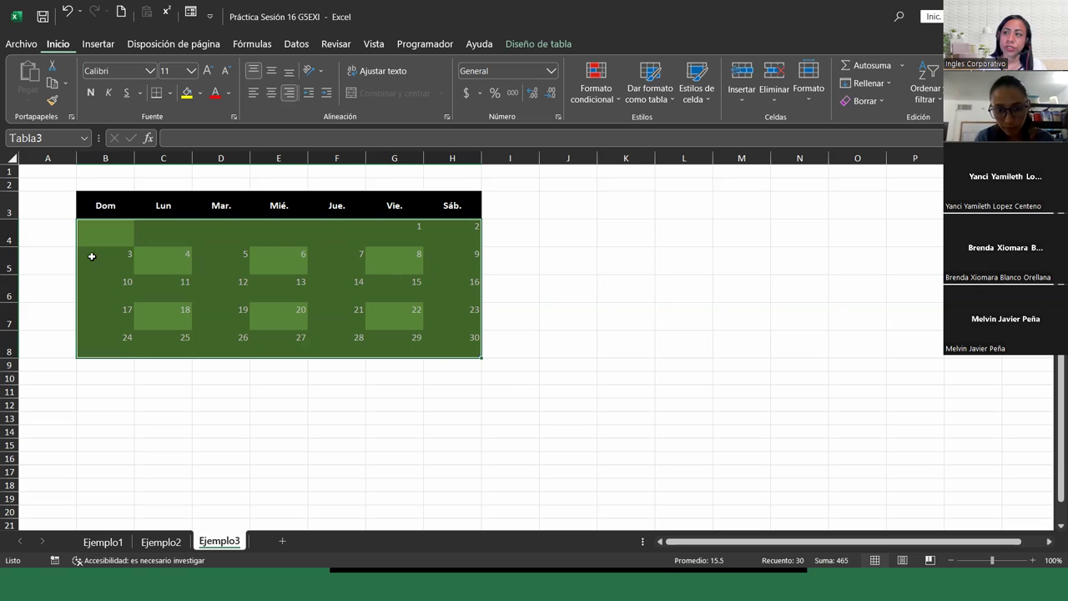
click(121, 258)
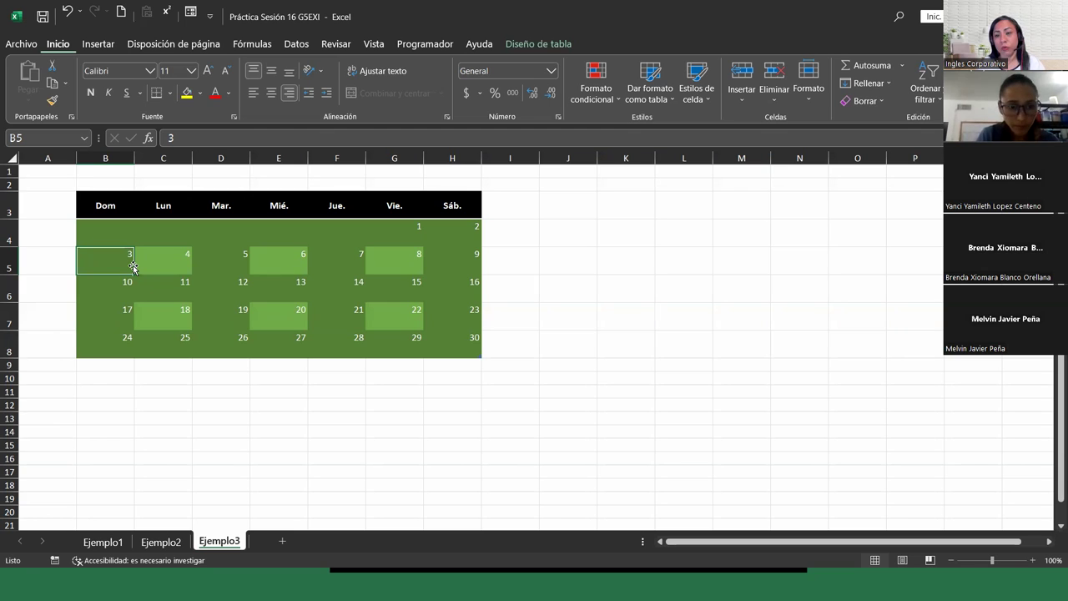
key(ctrl+shift+End)
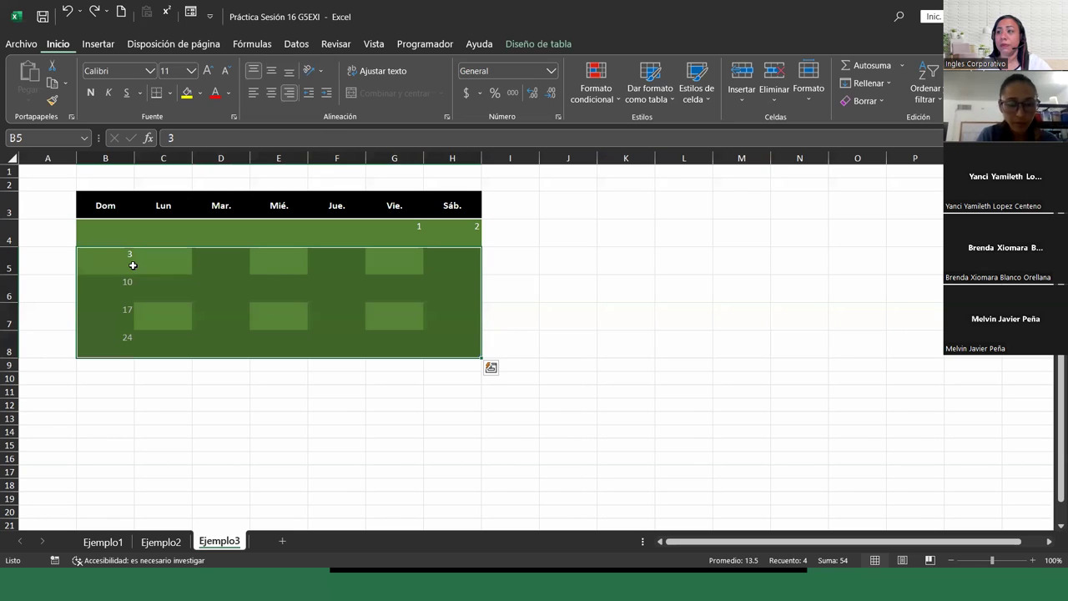
drag(121, 259, 121, 342)
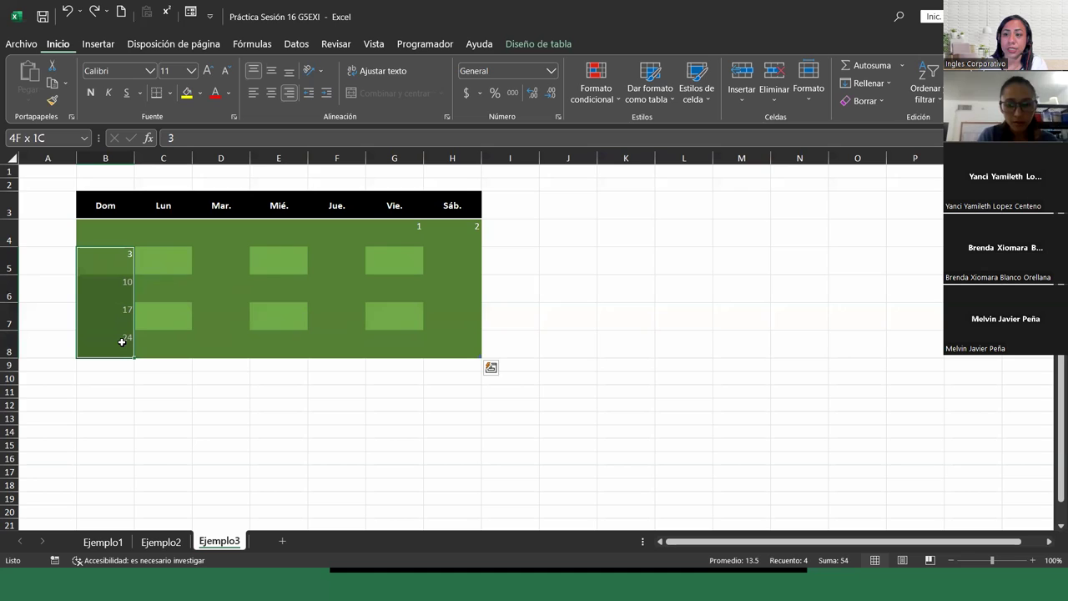
drag(122, 342, 469, 342)
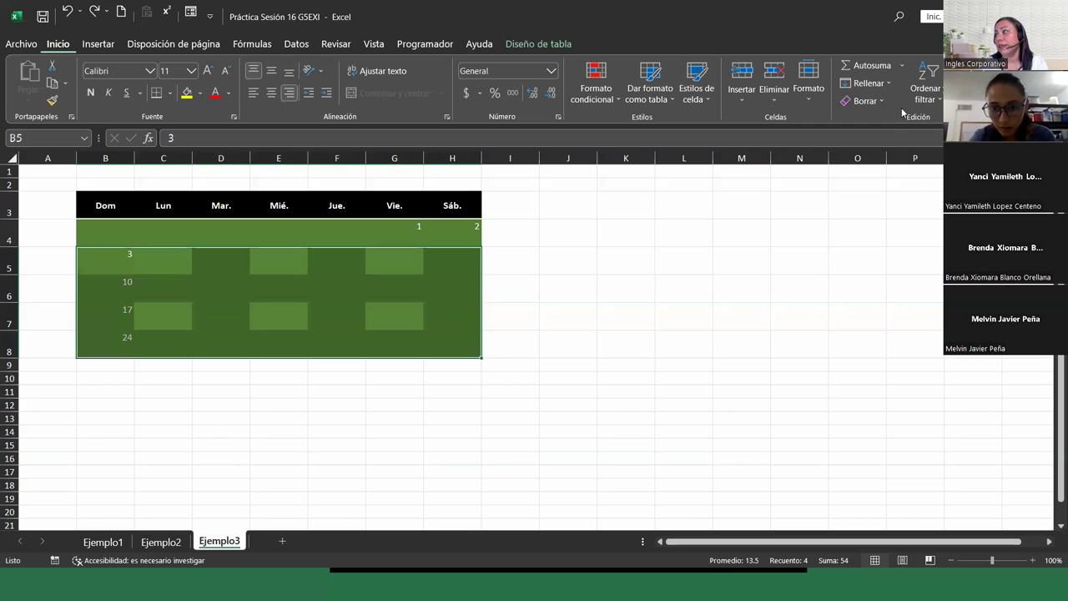
click(891, 85)
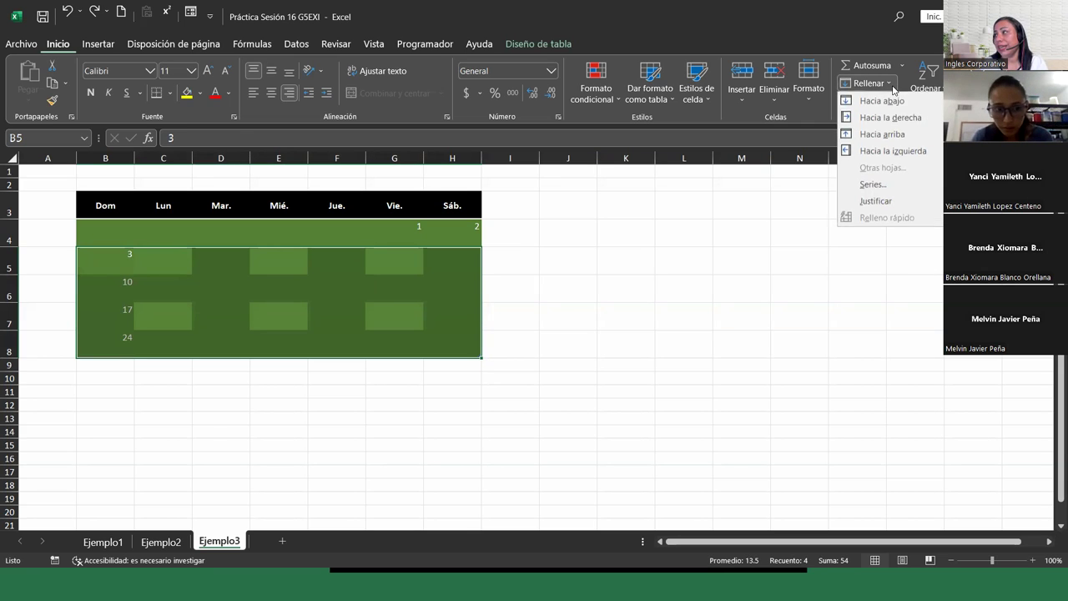
click(873, 184)
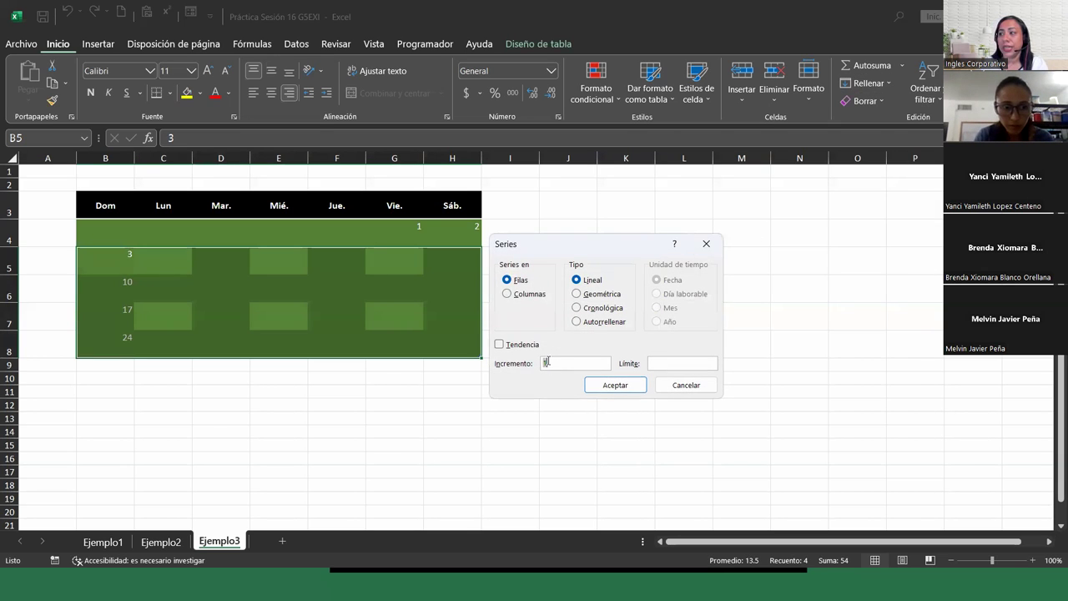
click(627, 385)
click(296, 407)
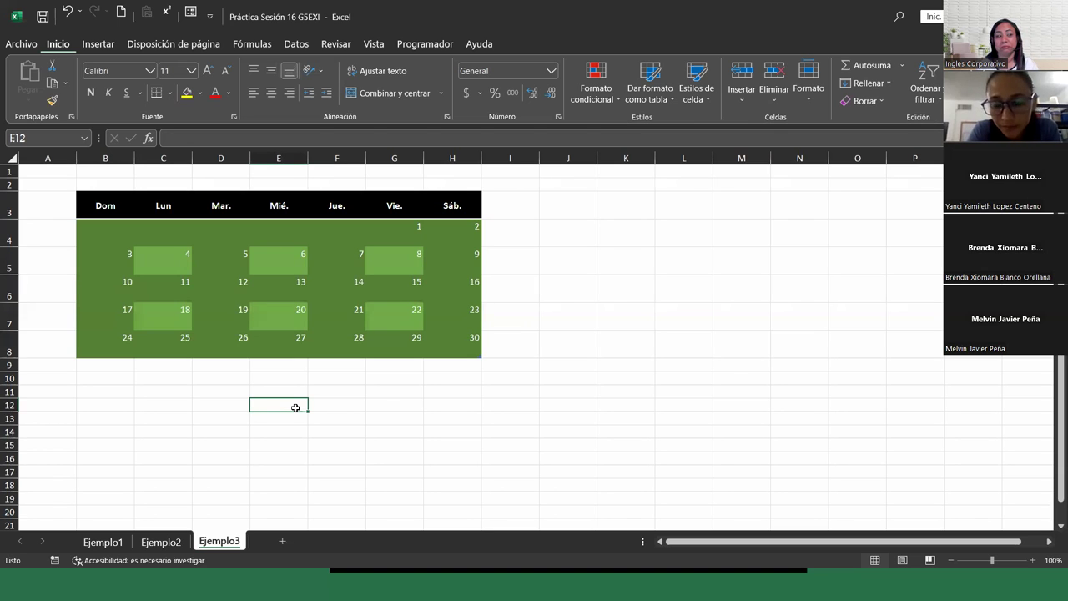
click(214, 269)
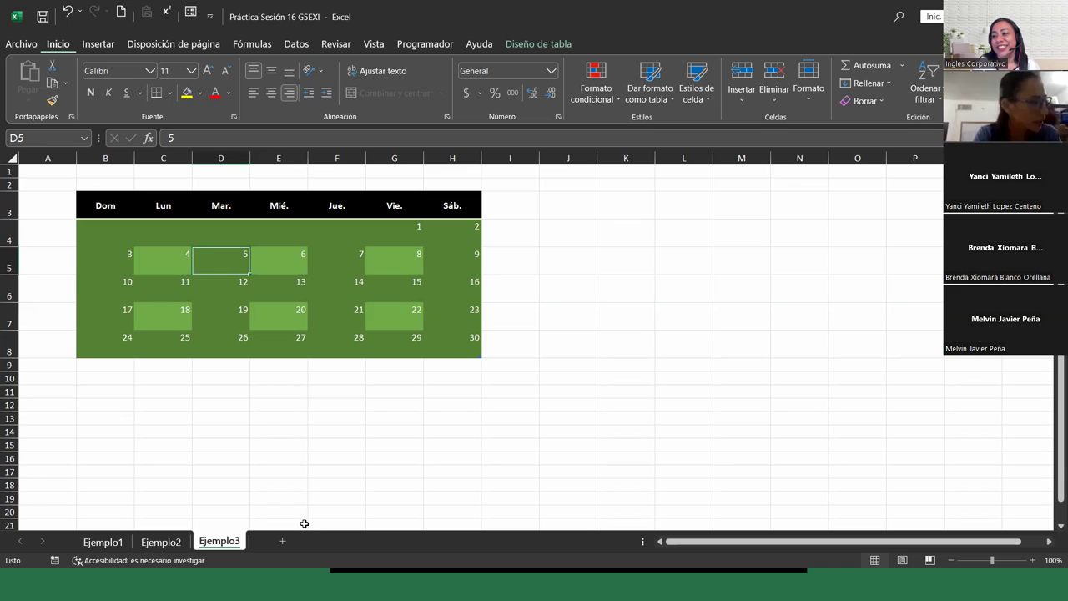
click(122, 255)
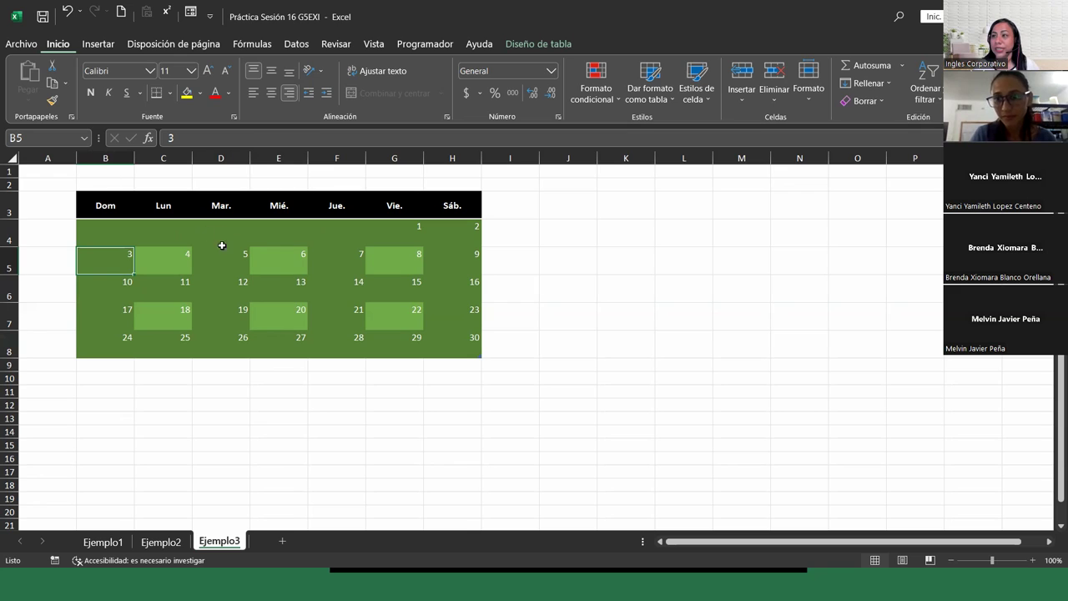
Step: Merge and centre B2:H2 and enter the title 'SEPTIEMBRE'
mouse_move(100, 185)
mouse_down()
mouse_move(457, 161)
mouse_move(469, 184)
mouse_up()
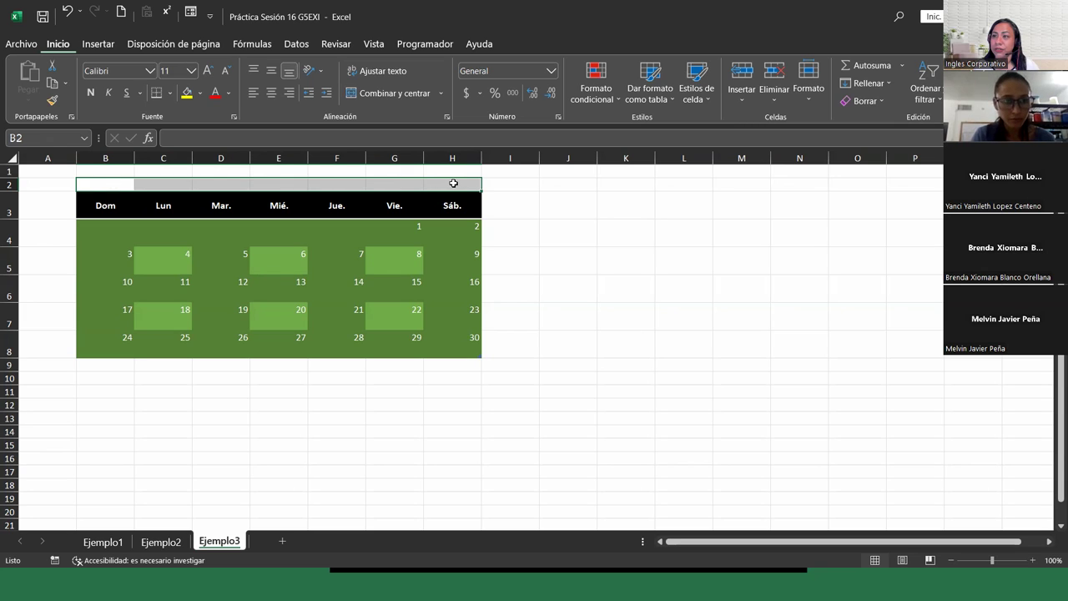
click(388, 93)
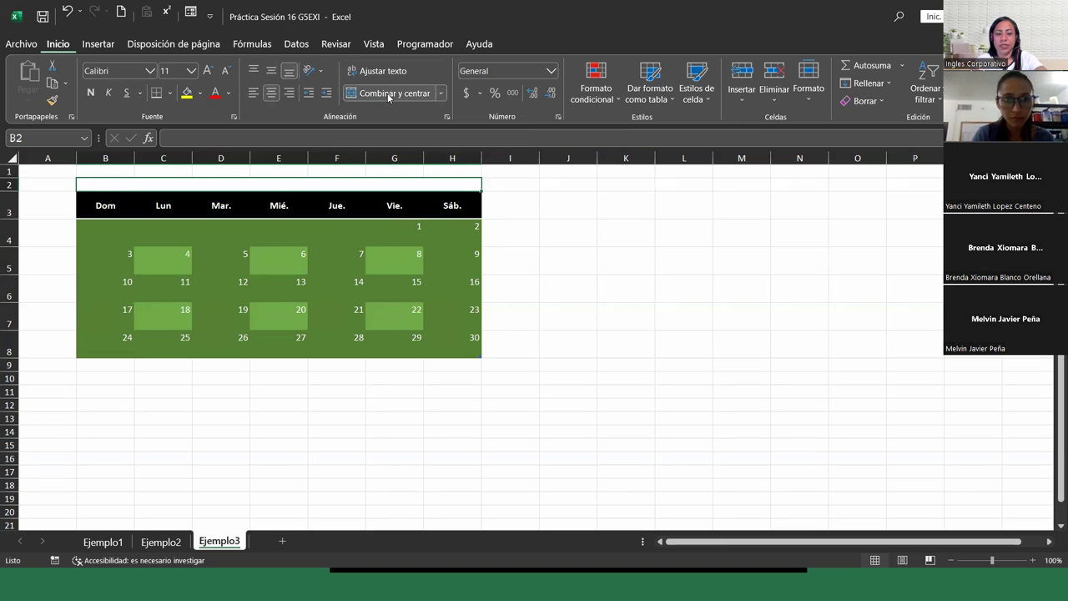
text(SEPT)
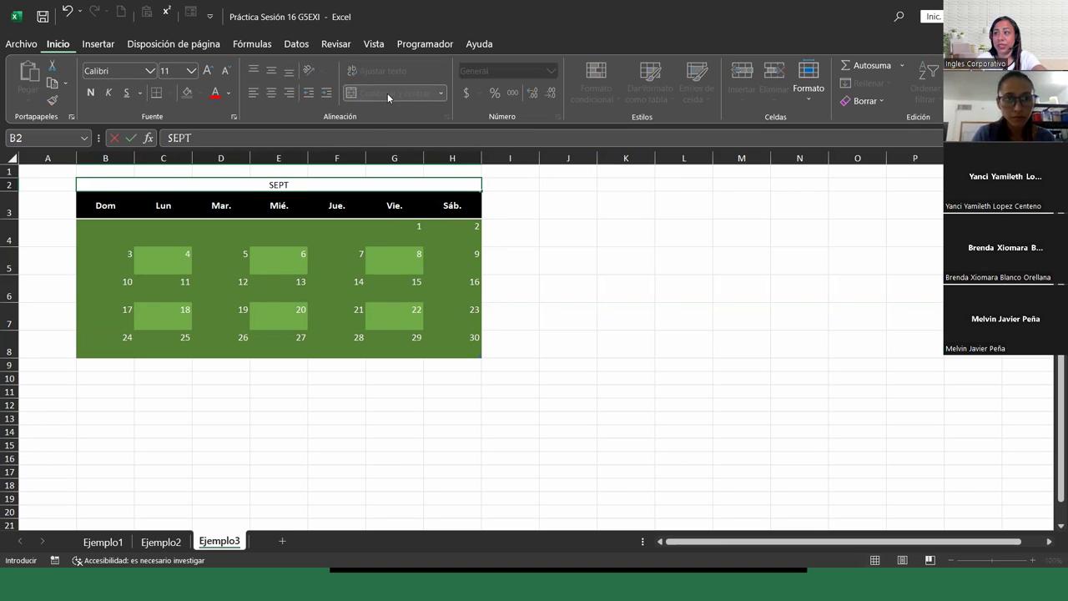
text(IEMBRE)
key(Return)
Step: Enlarge the SEPTIEMBRE title to 48 pt and colour it dark green
click(343, 185)
click(208, 72)
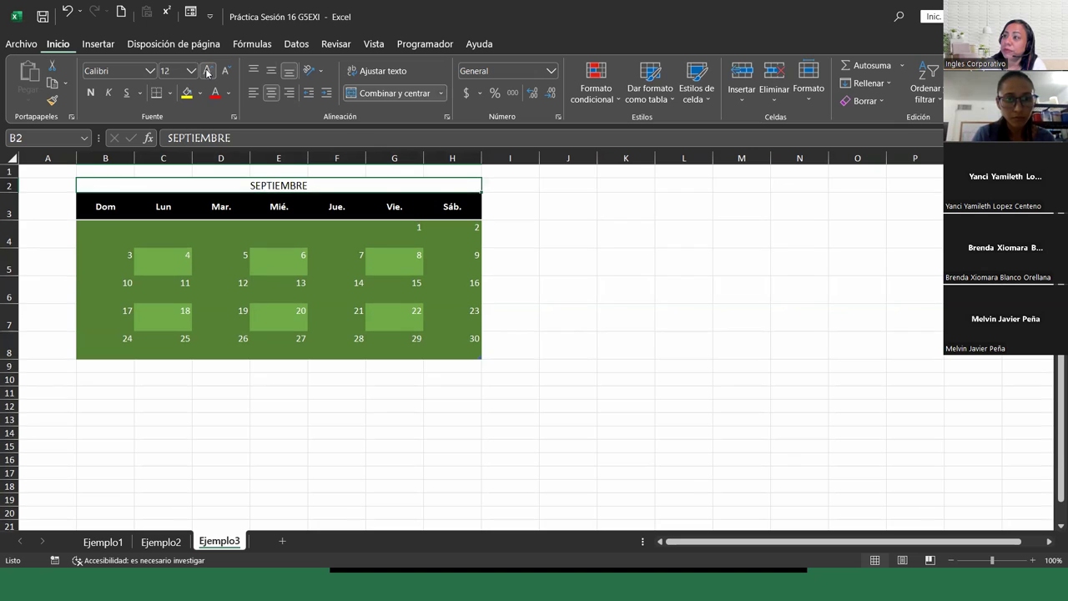
click(208, 71)
click(207, 72)
click(208, 72)
click(208, 72)
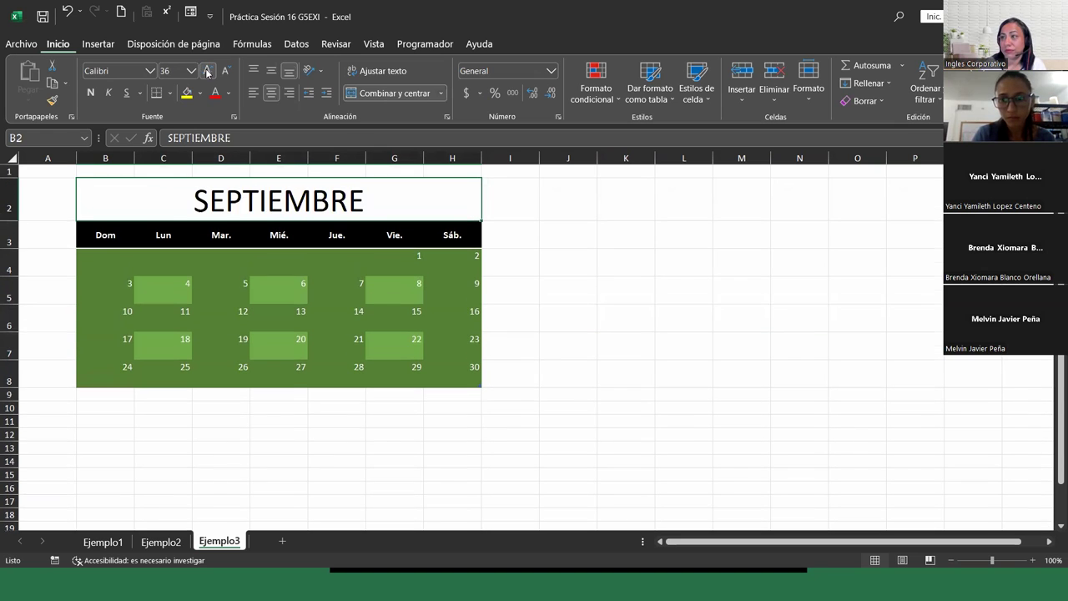
click(208, 72)
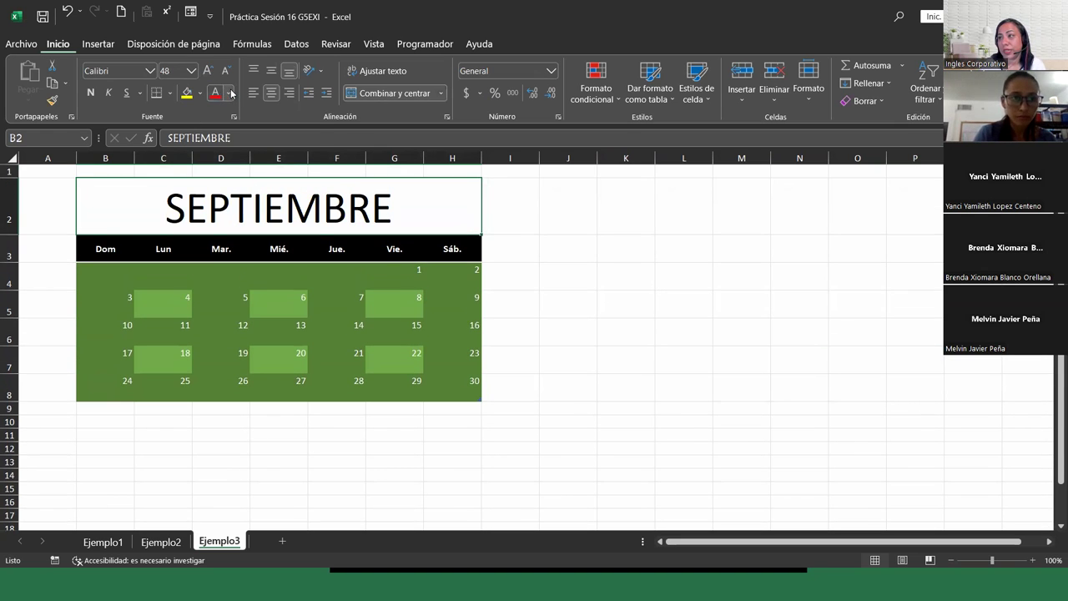
click(232, 94)
click(312, 194)
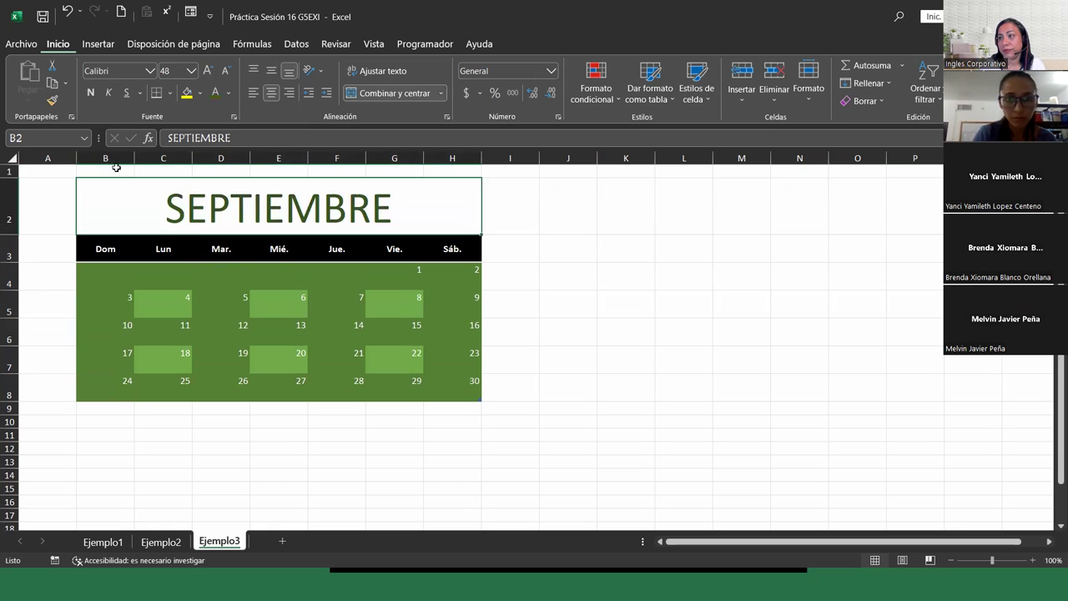
Step: Set the title font to Berlin Sans FB
click(151, 71)
scroll(161, 317, down, 3)
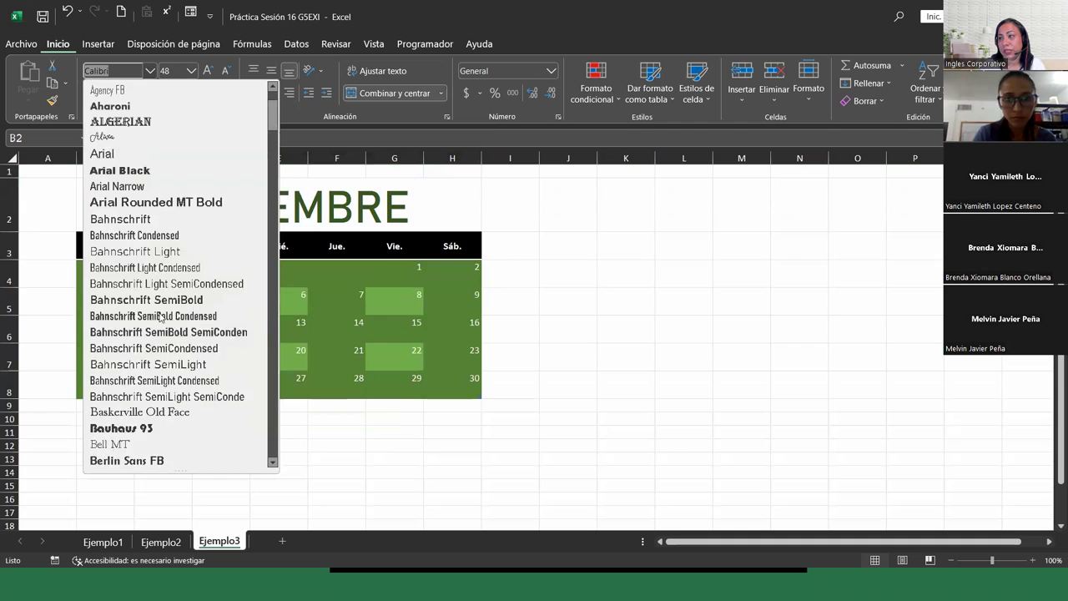
scroll(161, 317, down, 2)
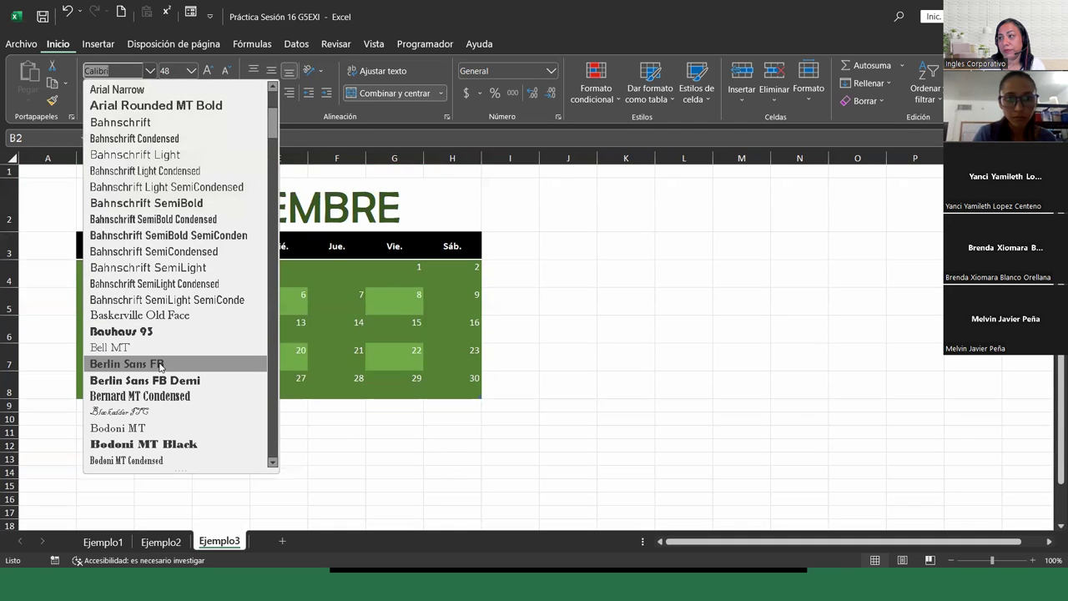
click(164, 363)
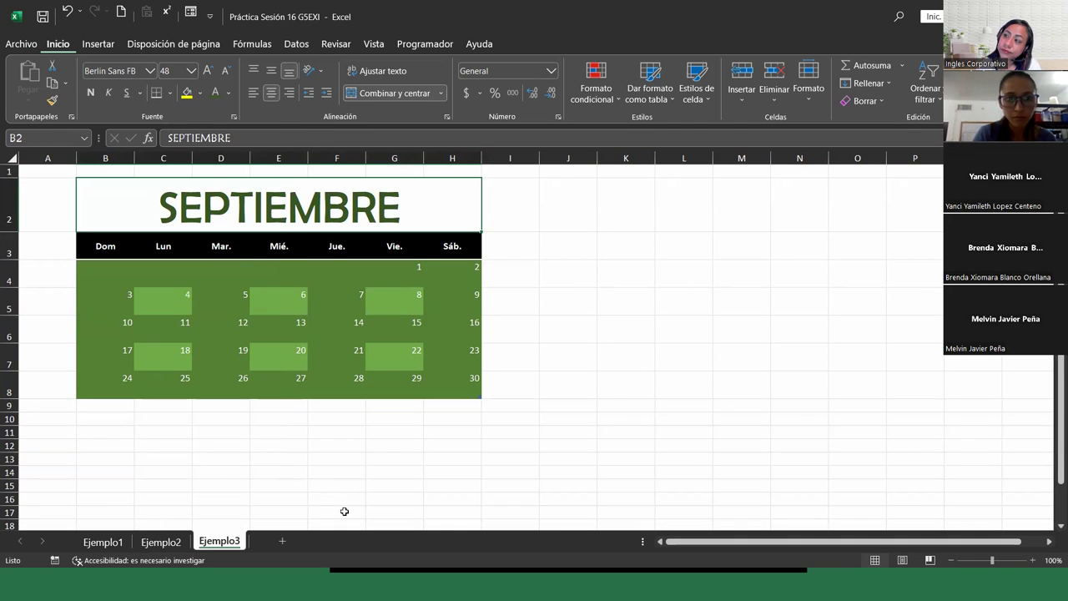
click(314, 461)
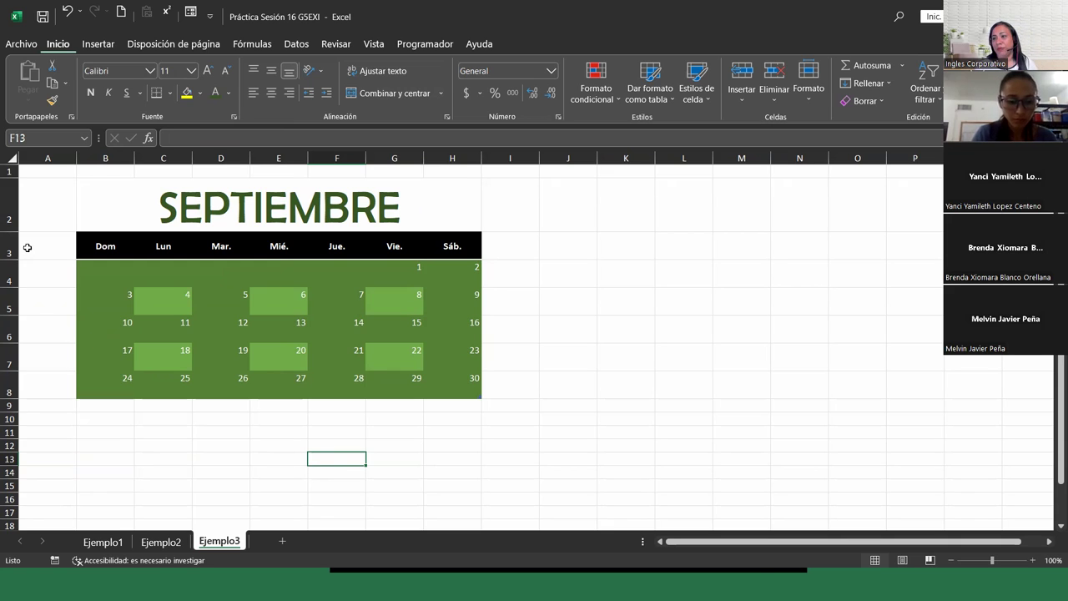
Step: Set the row height of calendar rows 4–8 to 45
drag(10, 273, 10, 382)
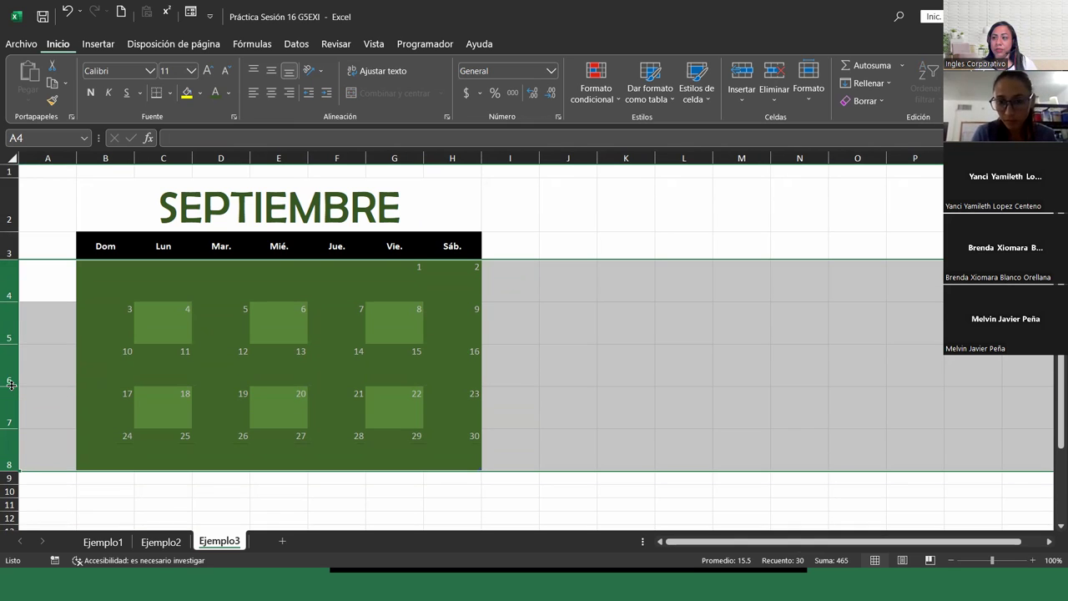
right_click(9, 350)
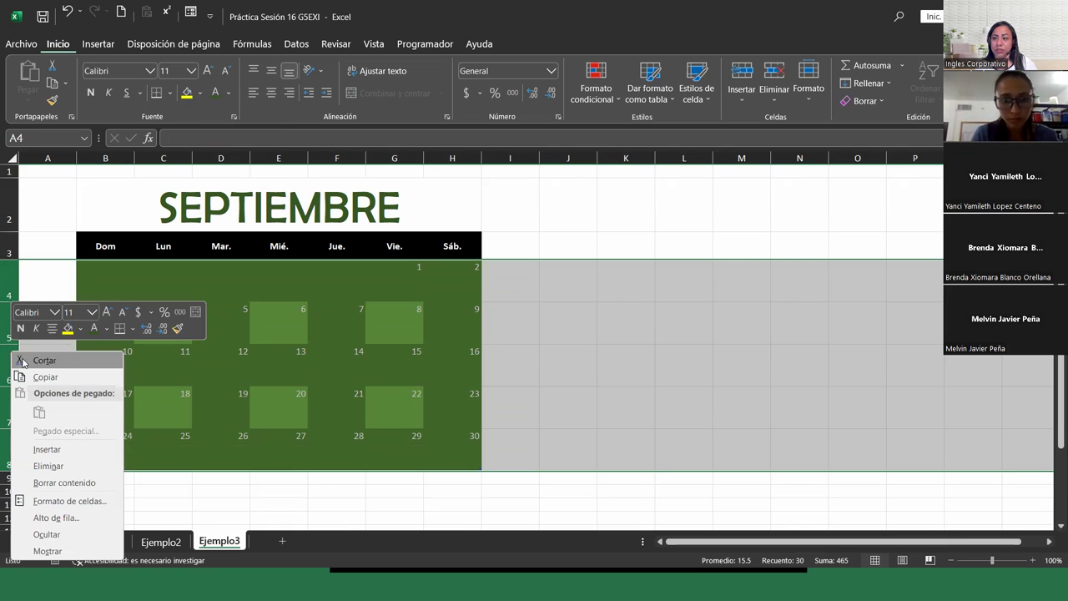
click(72, 520)
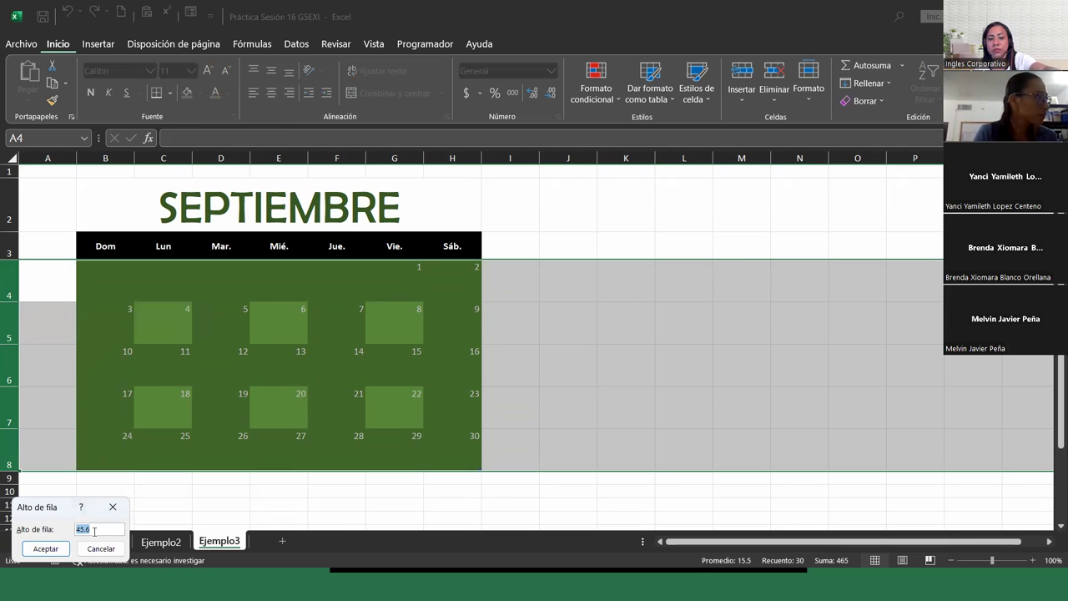
text(45)
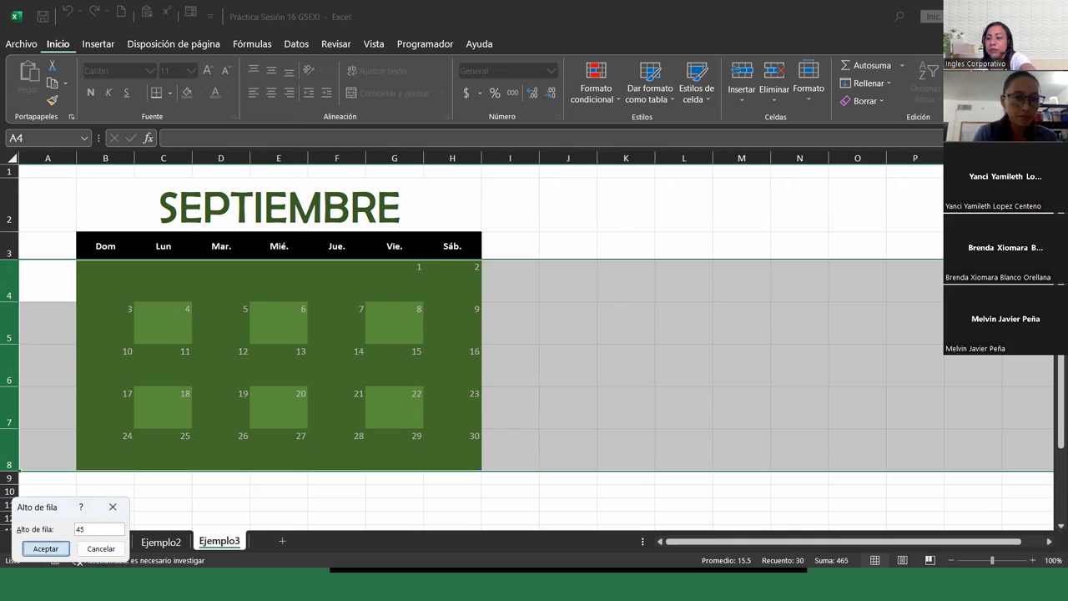
click(46, 548)
click(235, 459)
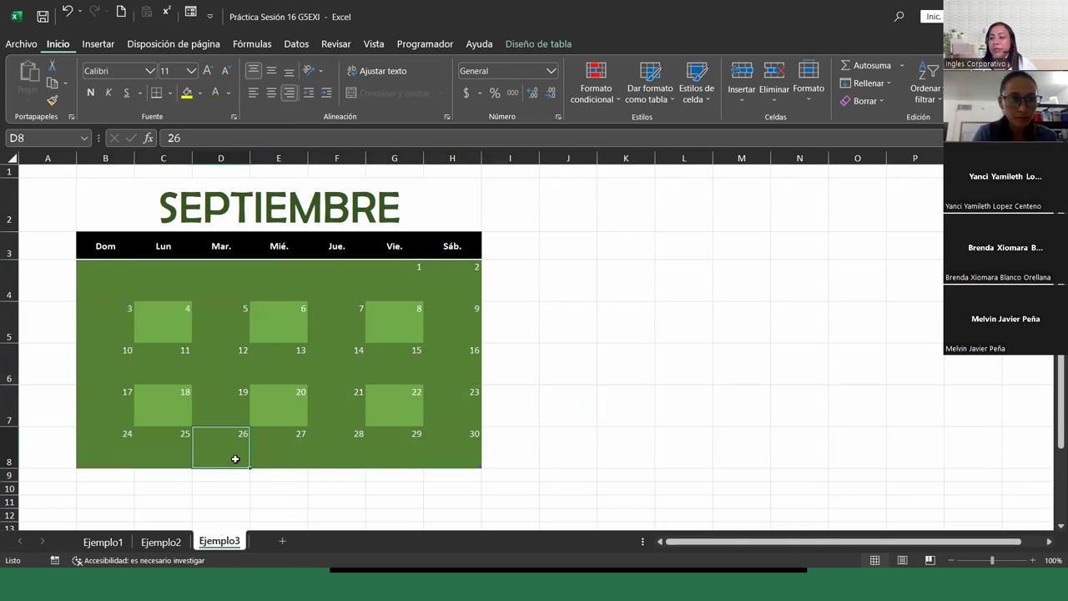
click(496, 445)
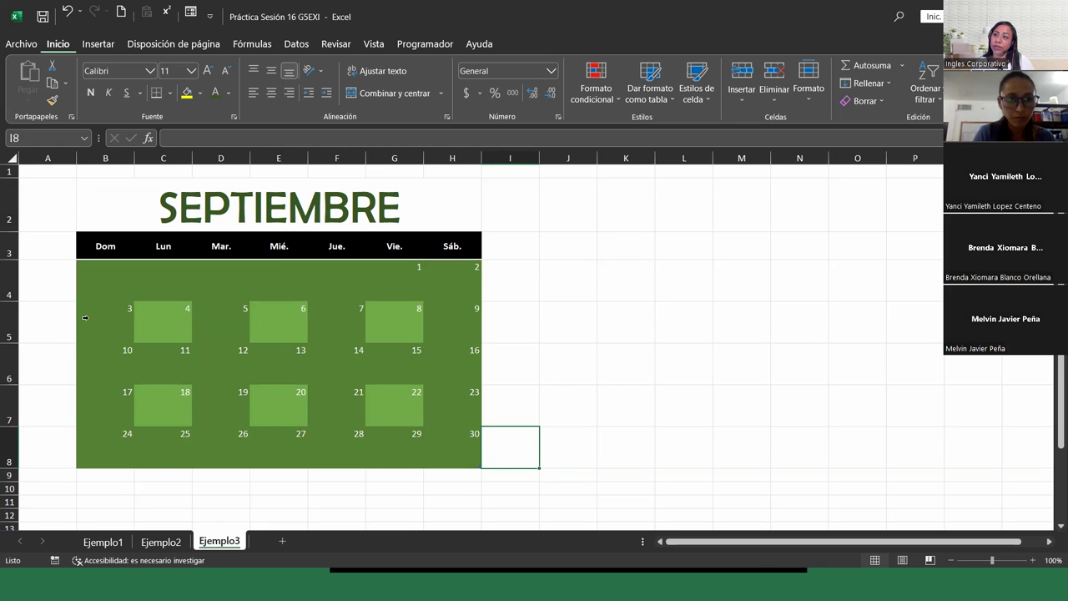
Step: Change rows 4–8 to a height of 50 and save the workbook
mouse_move(10, 284)
mouse_down()
mouse_move(18, 442)
mouse_move(9, 442)
mouse_up()
right_click(9, 442)
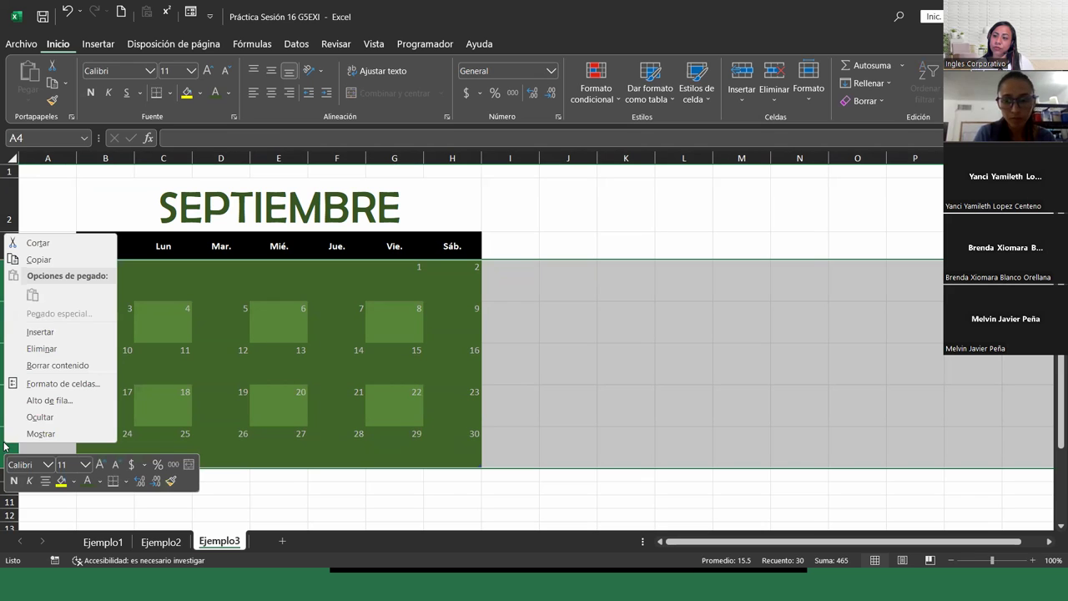
click(33, 401)
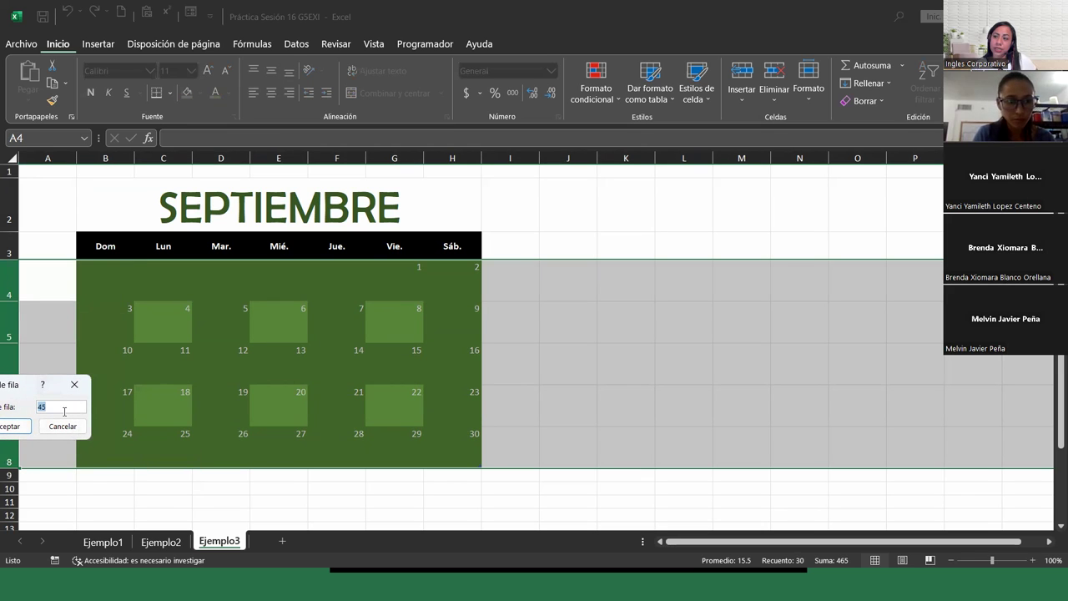
text(50)
key(Return)
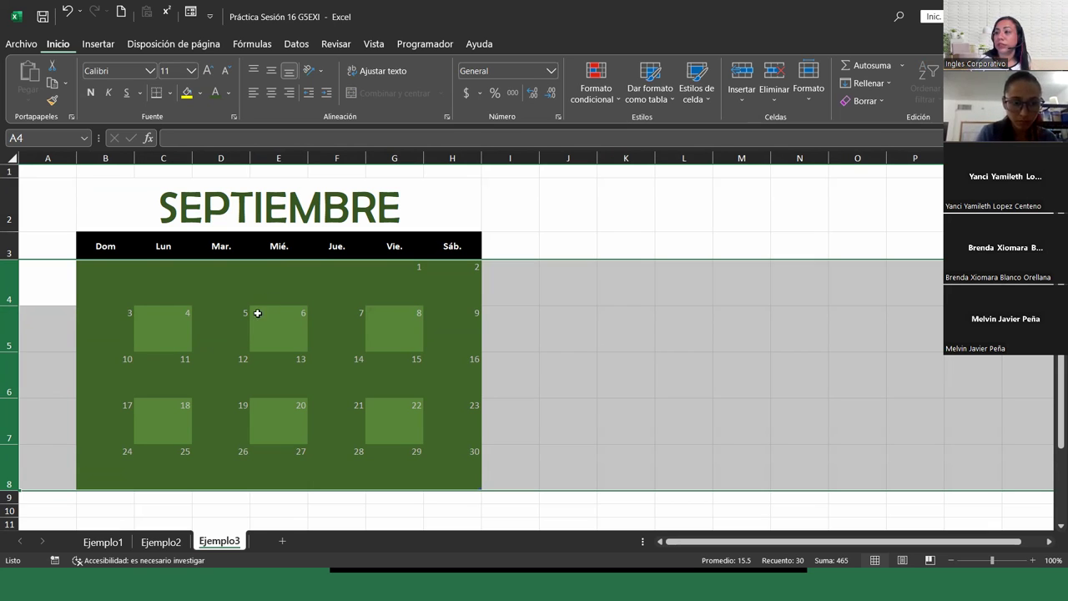
click(245, 364)
click(132, 293)
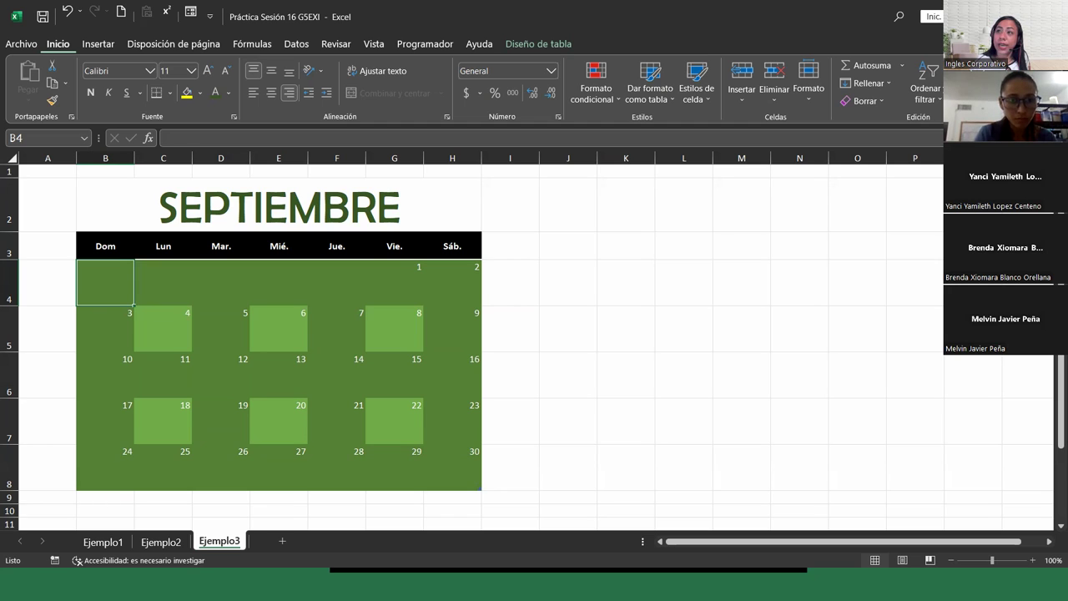
click(42, 16)
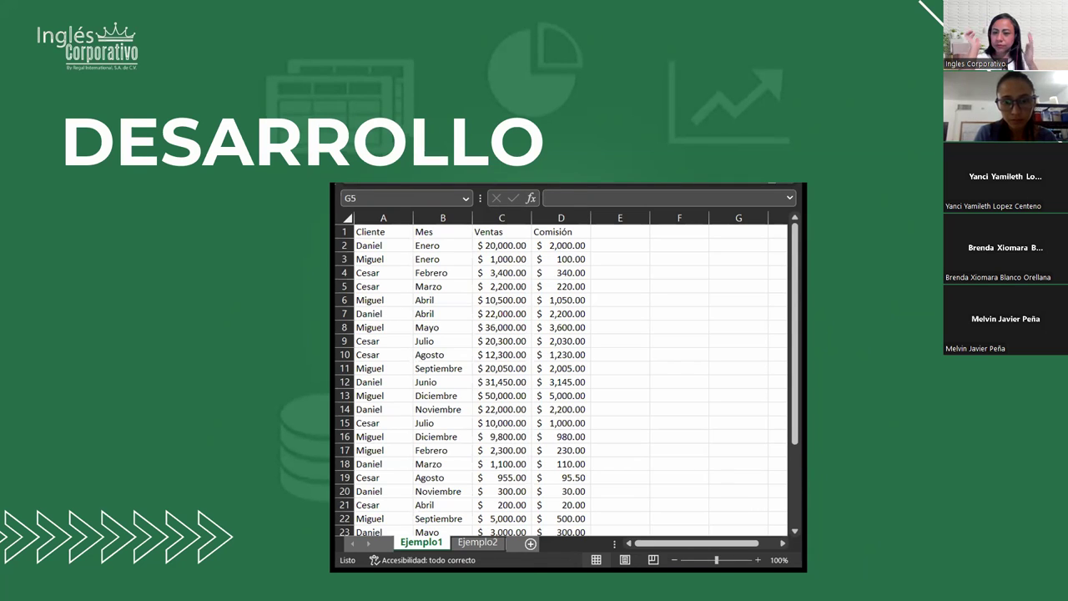
Step: Advance the slideshow to the CIERRE Y CONCLUSIONES slide
key(Right)
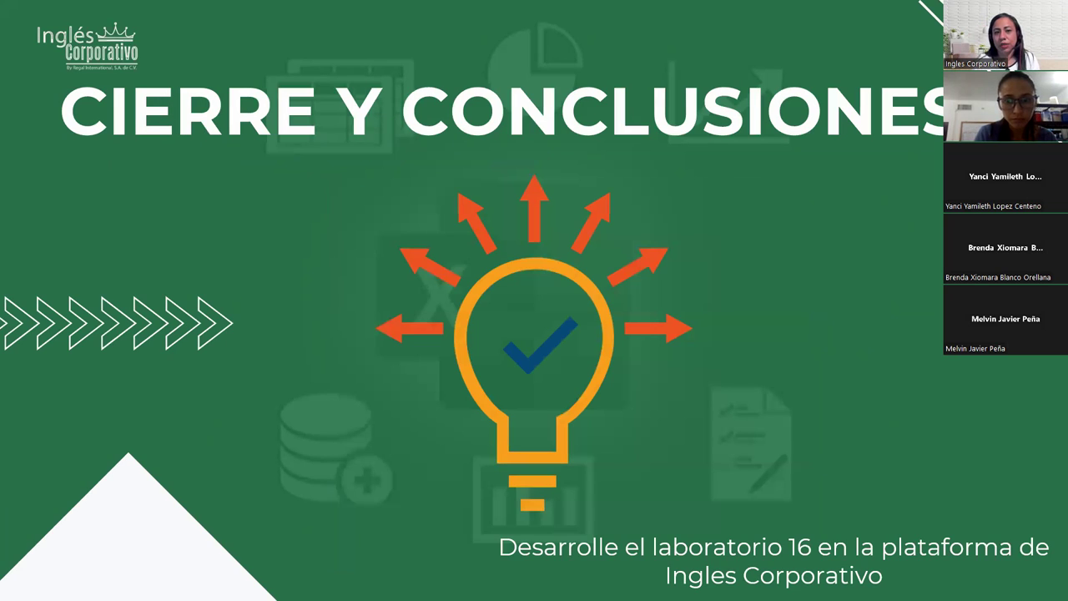